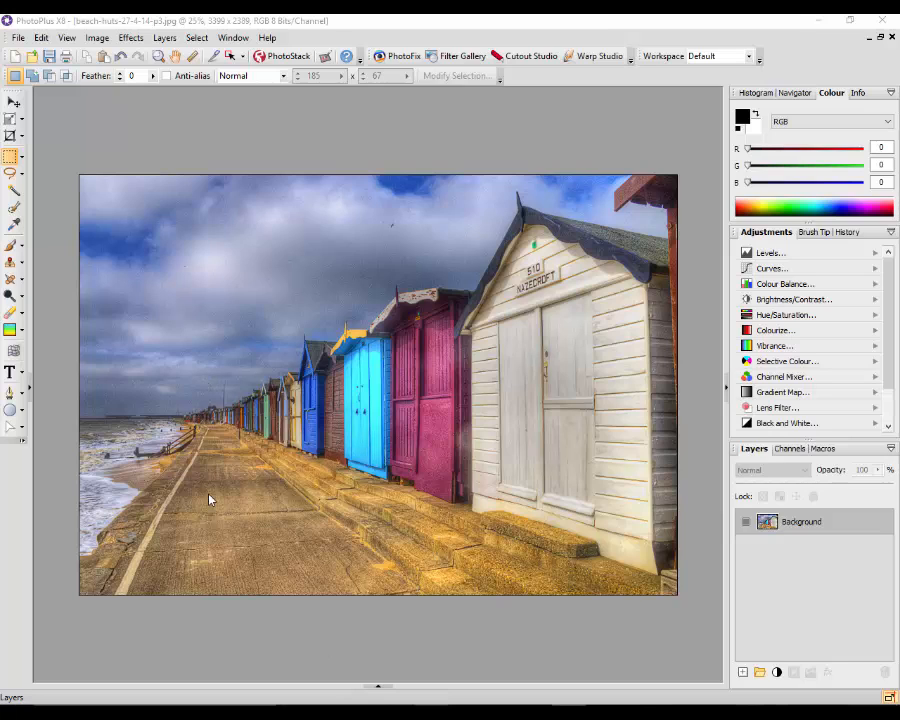
Step: Switch between Photoshop Elements and PhotoPlus X8 to compare their workspaces and layer controls with the beach huts photo open
{"action": "left_click", "coordinate": [497, 712]}
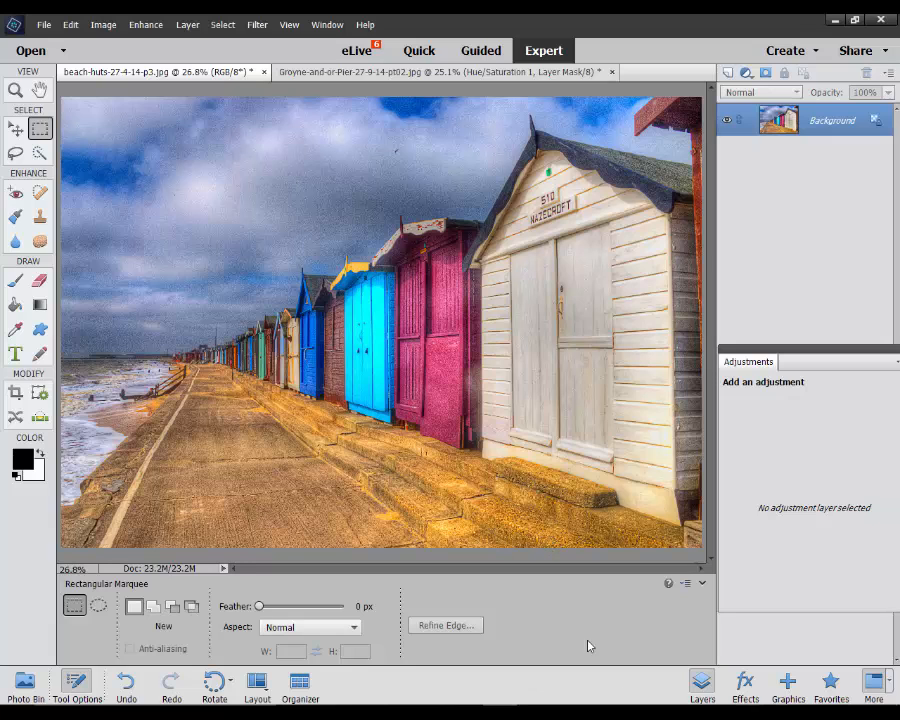
{"action": "mouse_move", "coordinate": [465, 715]}
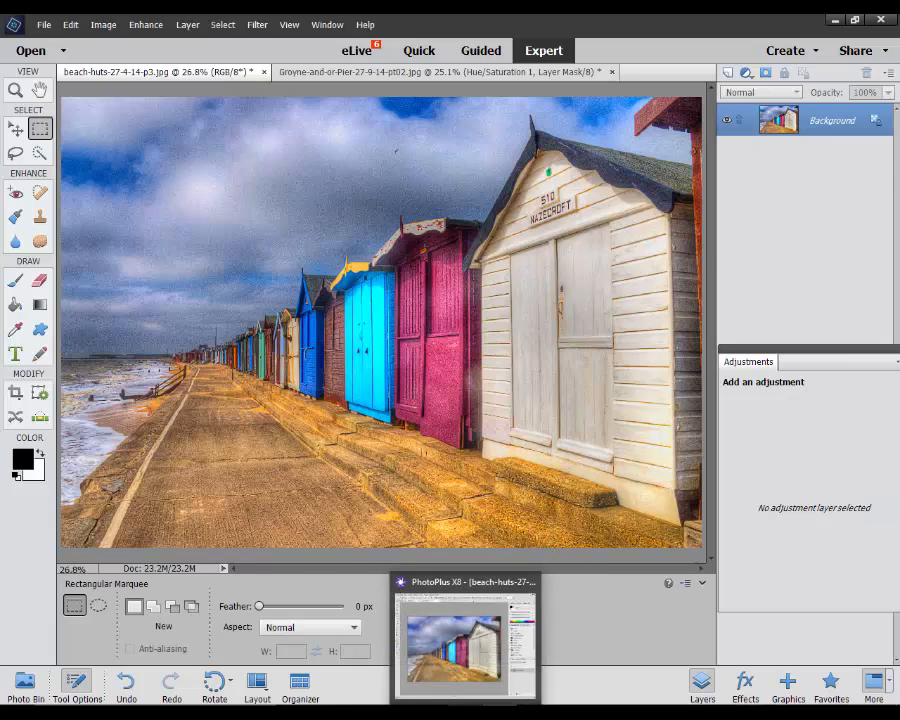
{"action": "left_click", "coordinate": [465, 640]}
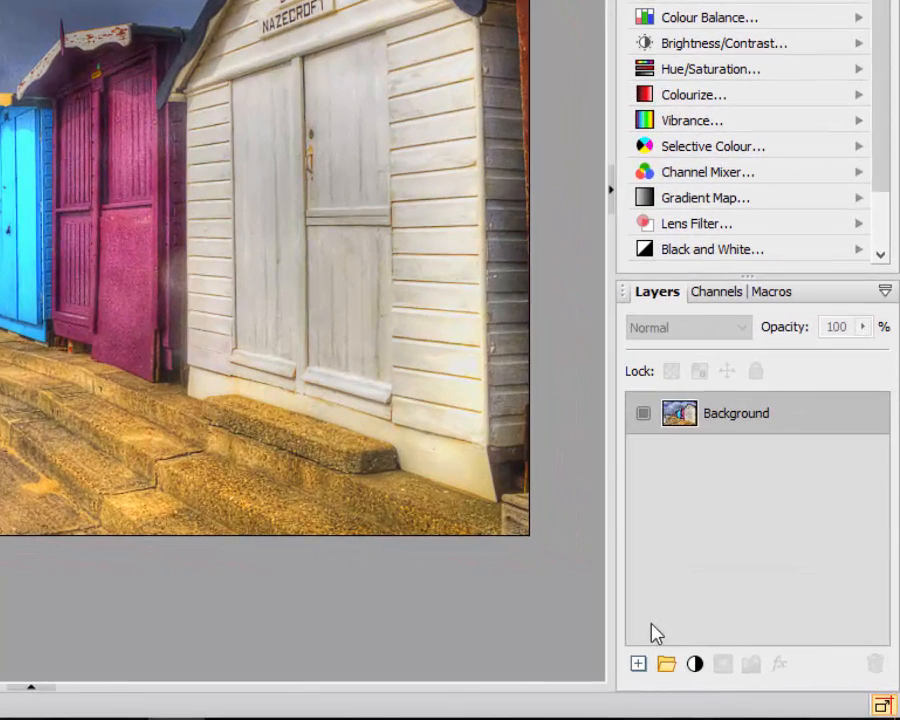
{"action": "left_click", "coordinate": [694, 665]}
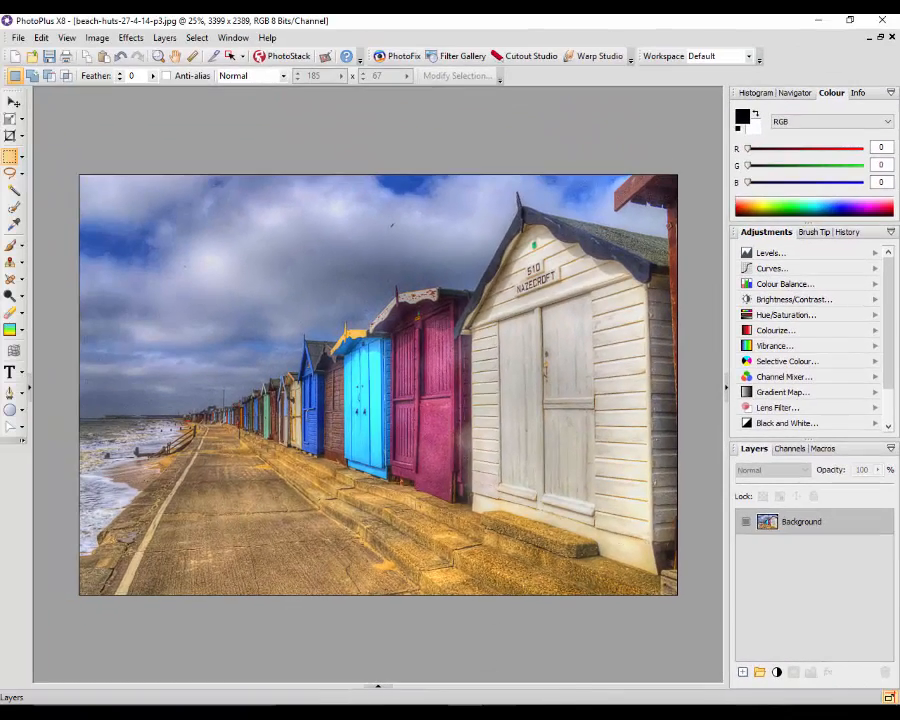
{"action": "left_click", "coordinate": [504, 714]}
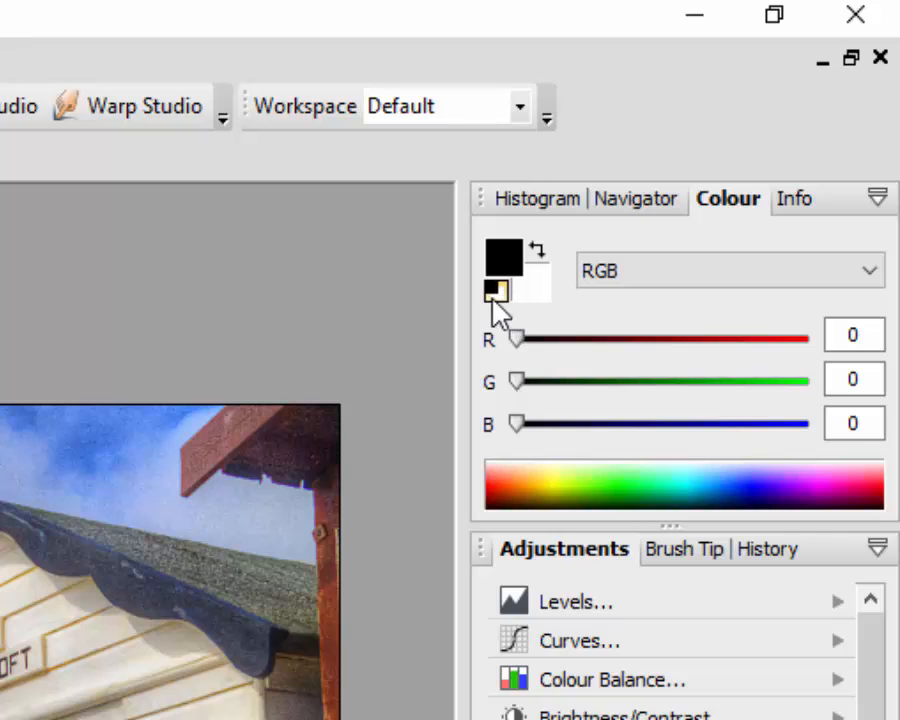
Step: Swap the foreground and background colours and swap them back, in PhotoPlus and in Photoshop Elements
{"action": "left_click", "coordinate": [540, 252]}
{"action": "left_click", "coordinate": [540, 252]}
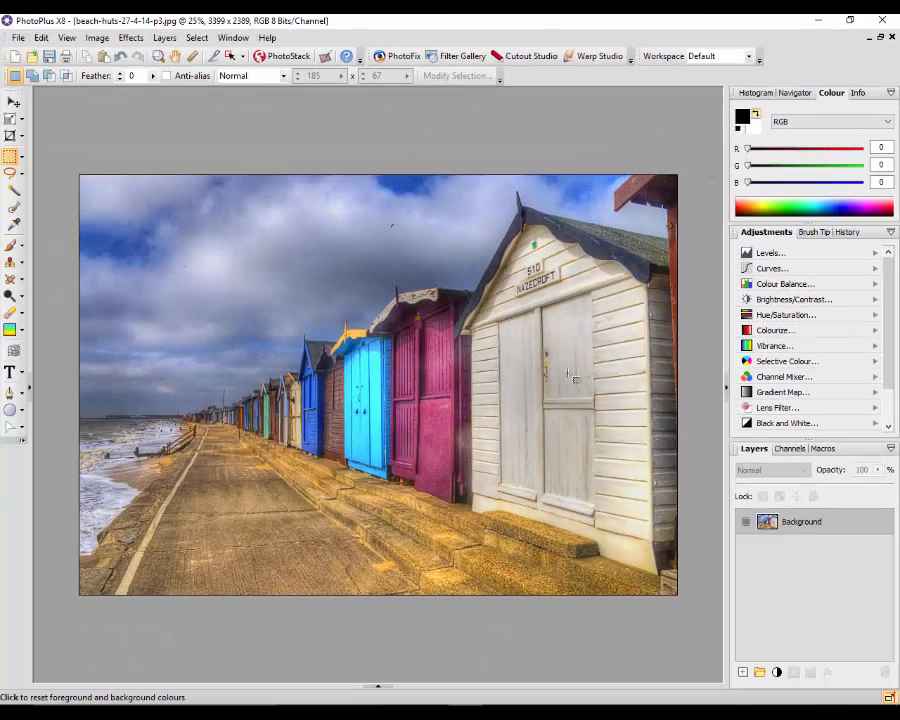
{"action": "mouse_move", "coordinate": [500, 715]}
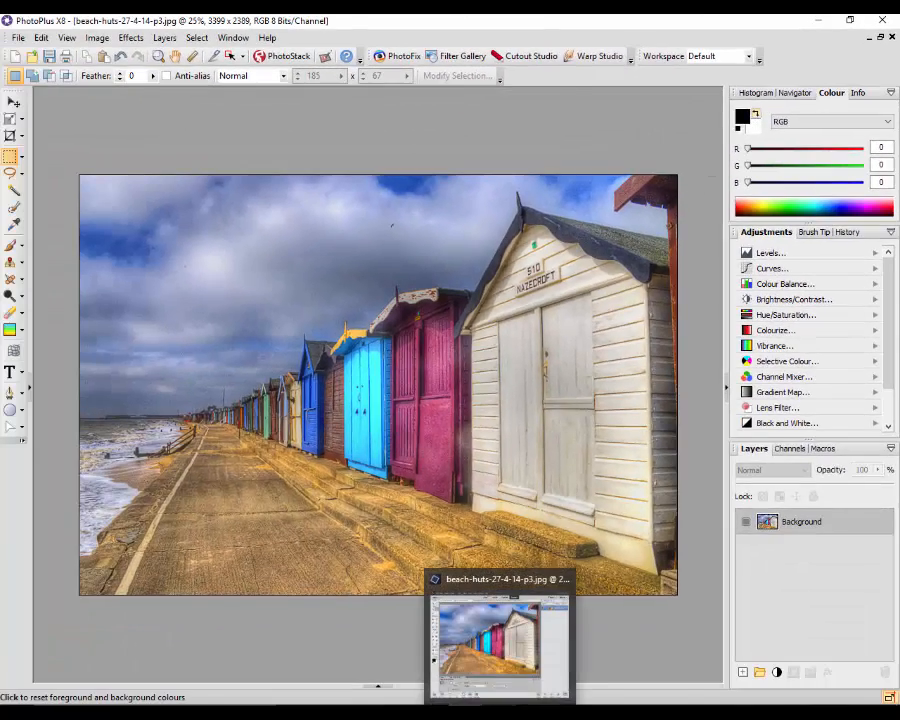
{"action": "left_click", "coordinate": [440, 612]}
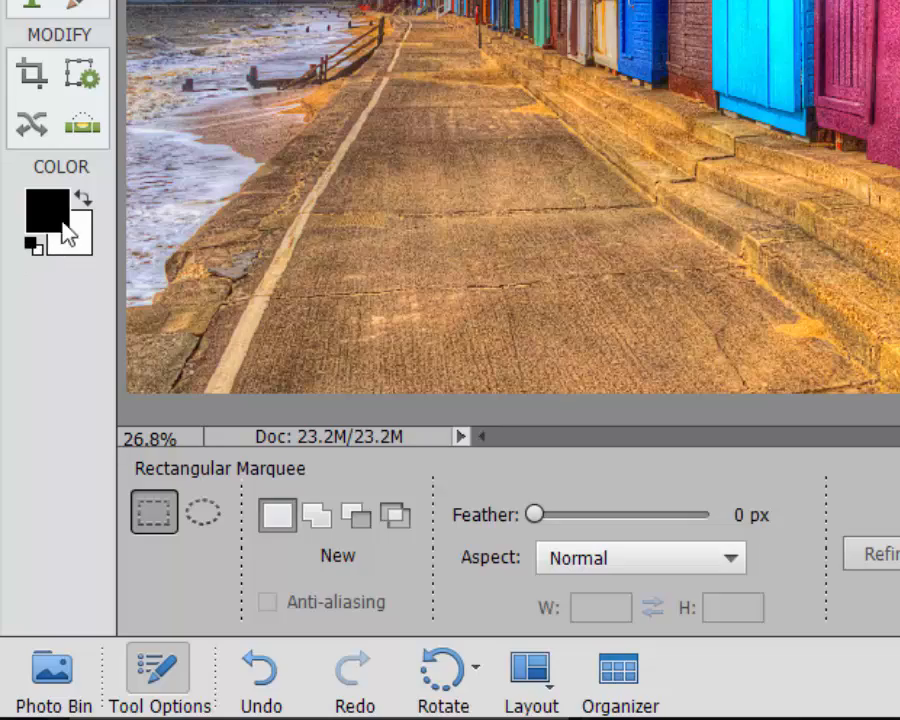
{"action": "left_click", "coordinate": [85, 199]}
{"action": "left_click", "coordinate": [85, 199]}
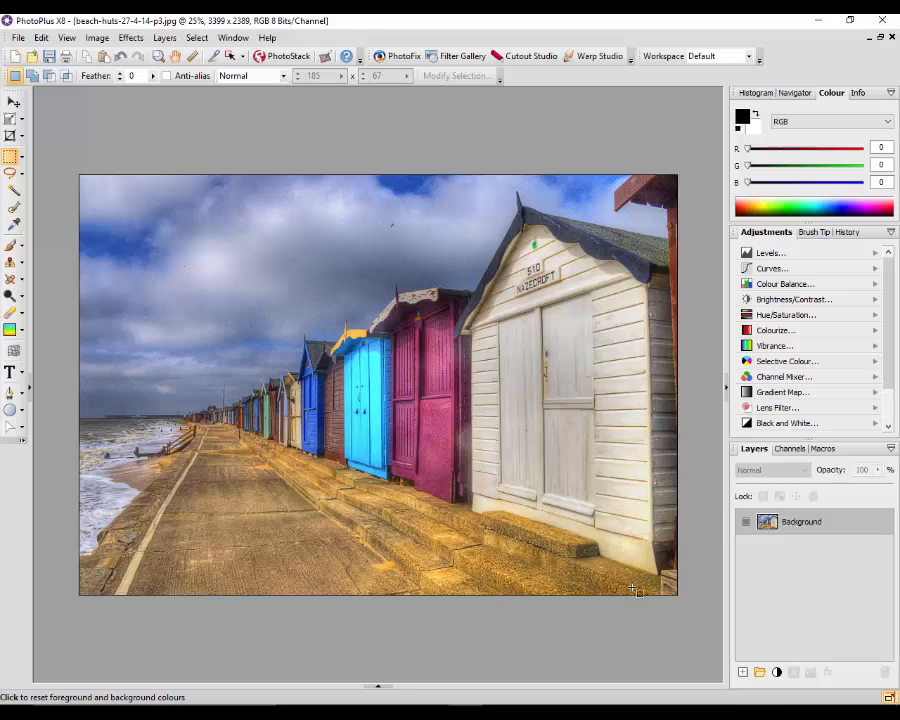
Step: Add a blank Layer 1 with a layer mask above the Background in both PhotoPlus and Photoshop Elements
{"action": "left_click", "coordinate": [743, 673]}
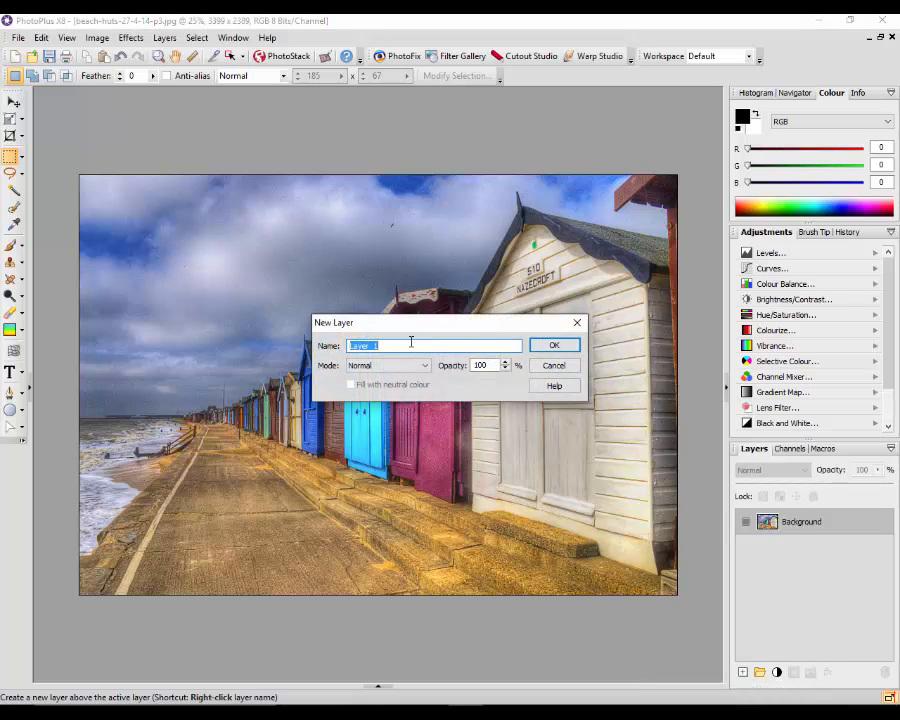
{"action": "left_click", "coordinate": [556, 345]}
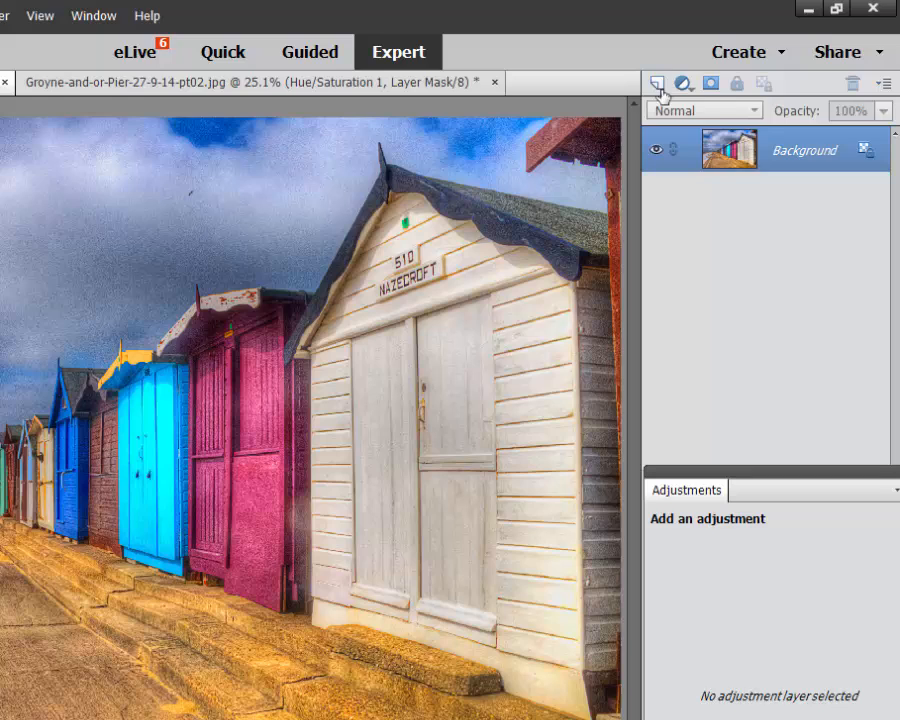
{"action": "left_click", "coordinate": [658, 86]}
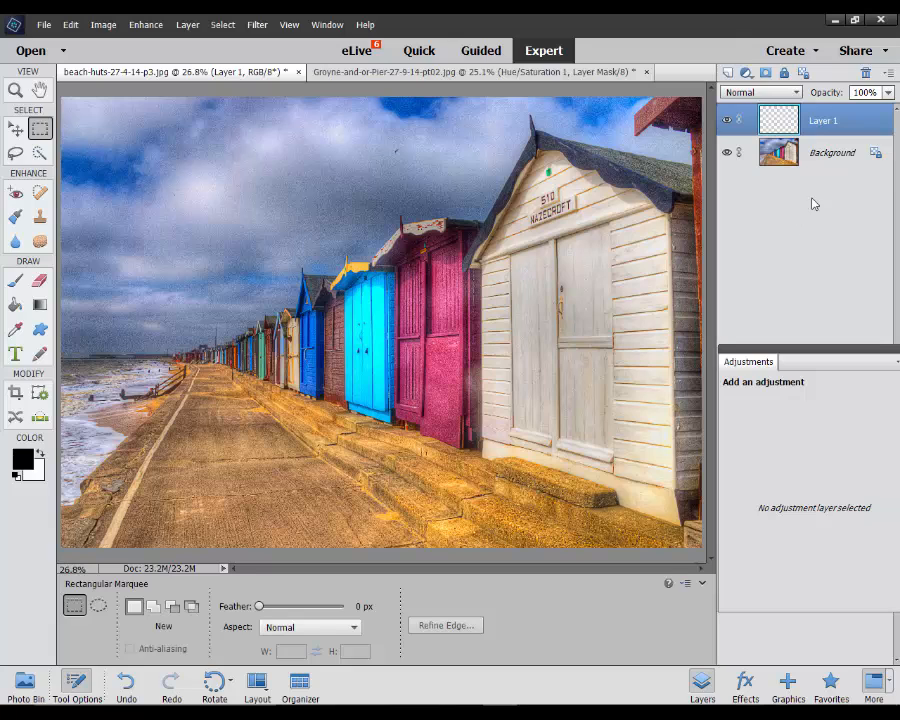
{"action": "left_click", "coordinate": [765, 73]}
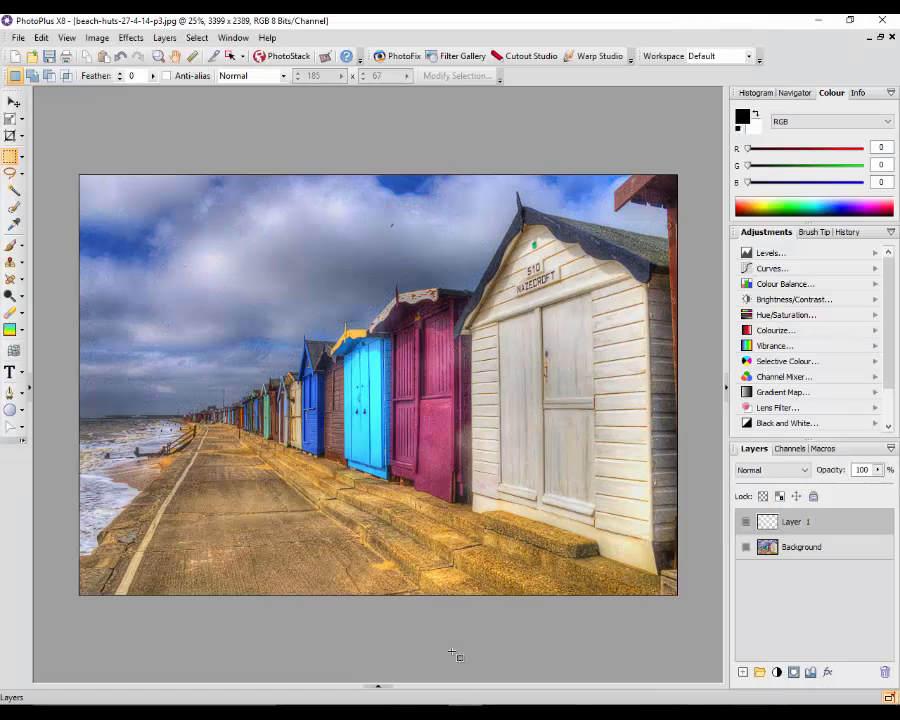
{"action": "left_click", "coordinate": [795, 673]}
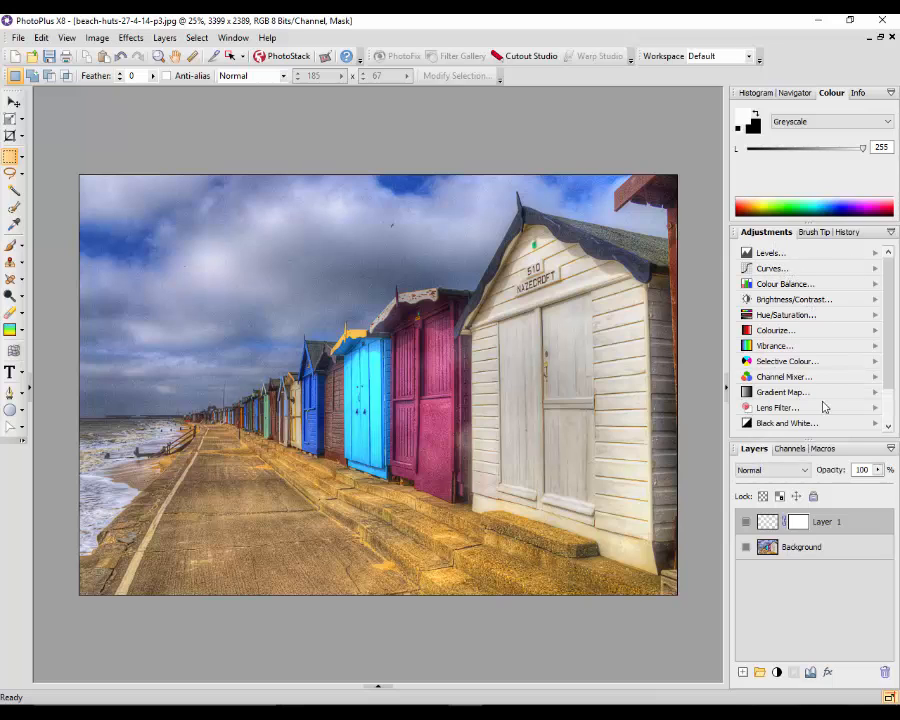
Step: Add a Colourize and a Brightness/Contrast adjustment layer with default settings above Layer 1
{"action": "left_click", "coordinate": [775, 331]}
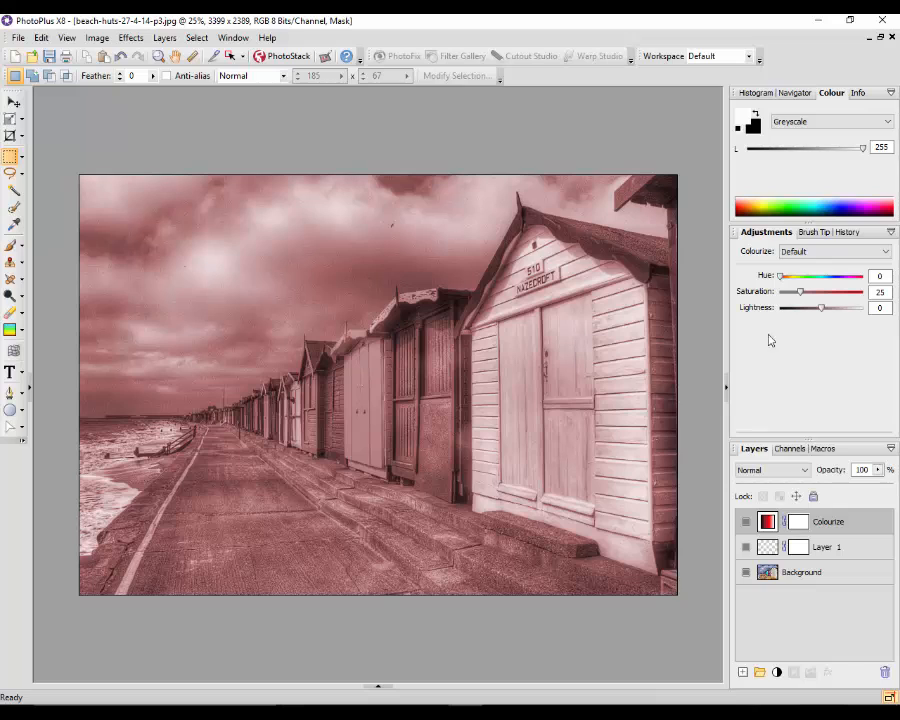
{"action": "left_click", "coordinate": [778, 673]}
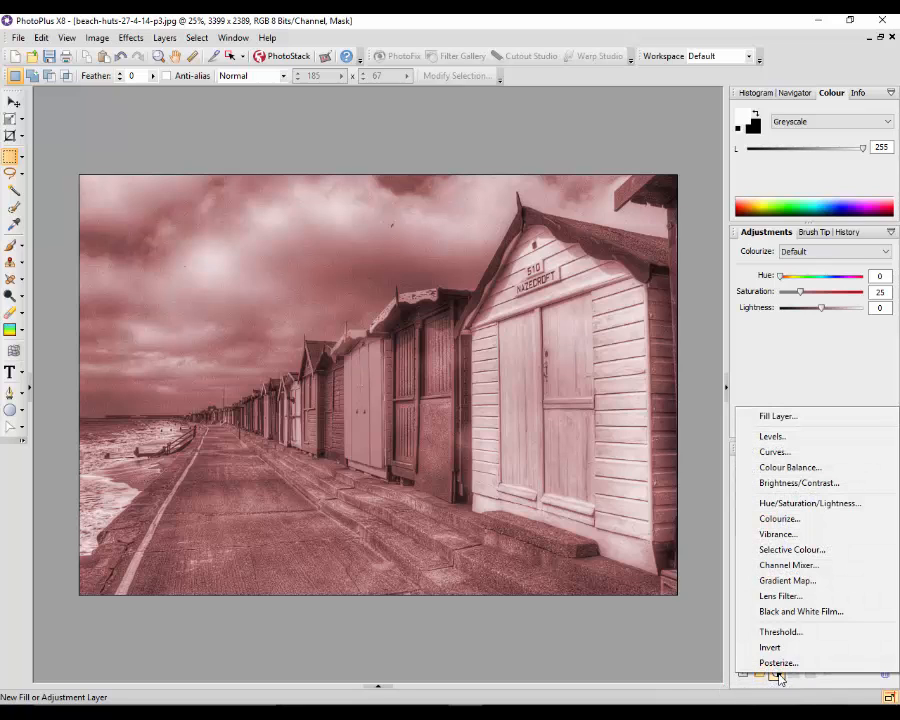
{"action": "left_click", "coordinate": [795, 483]}
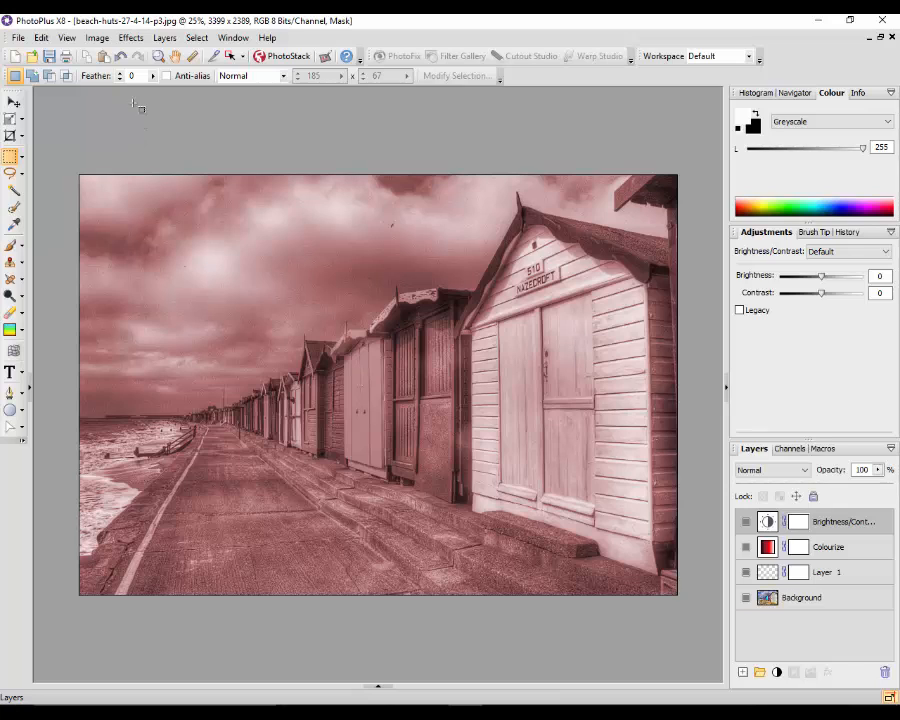
Step: Convert the Background layer to black and white with the default film settings and hide the Colourize layer
{"action": "left_click", "coordinate": [97, 37]}
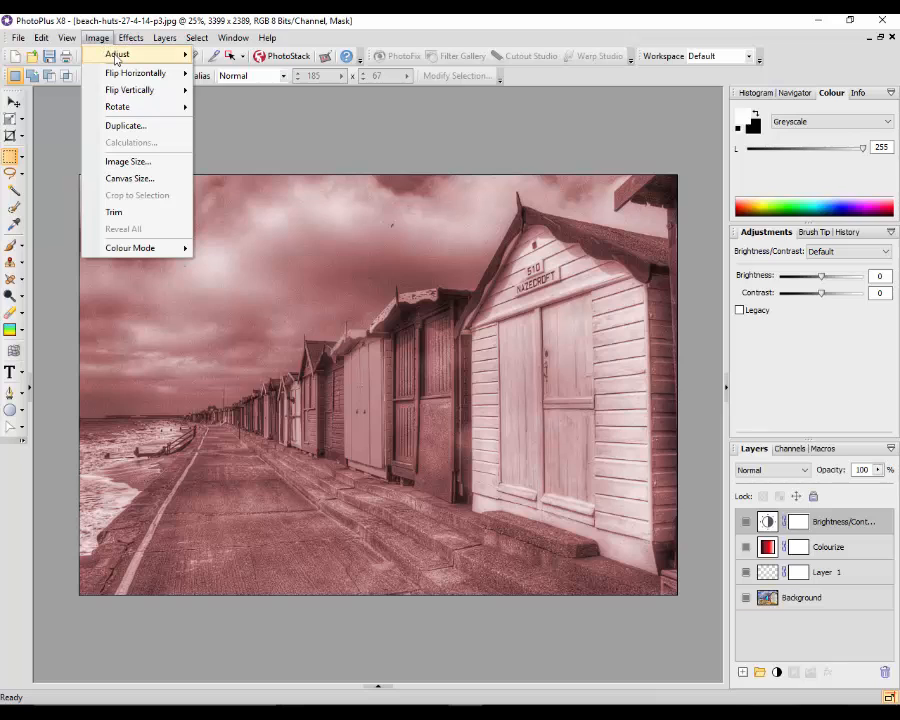
{"action": "mouse_move", "coordinate": [120, 61]}
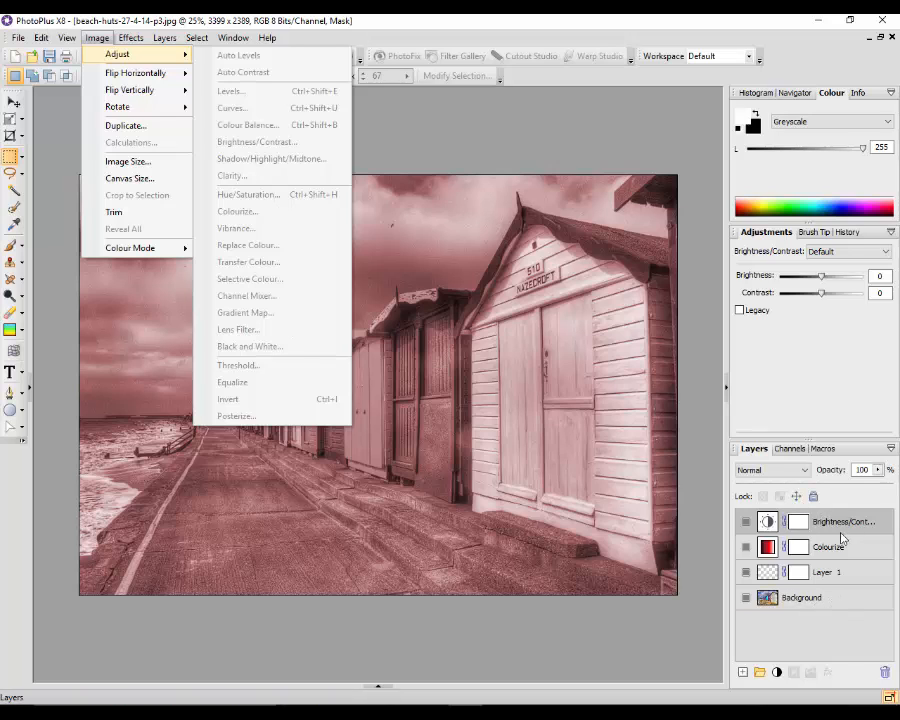
{"action": "left_click", "coordinate": [823, 600]}
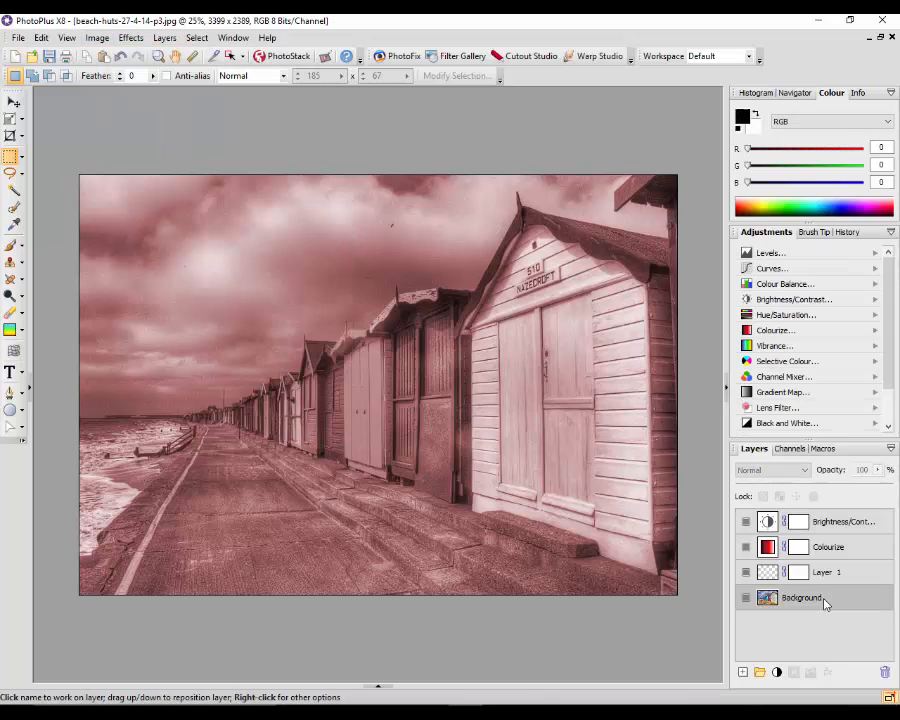
{"action": "left_click", "coordinate": [92, 39]}
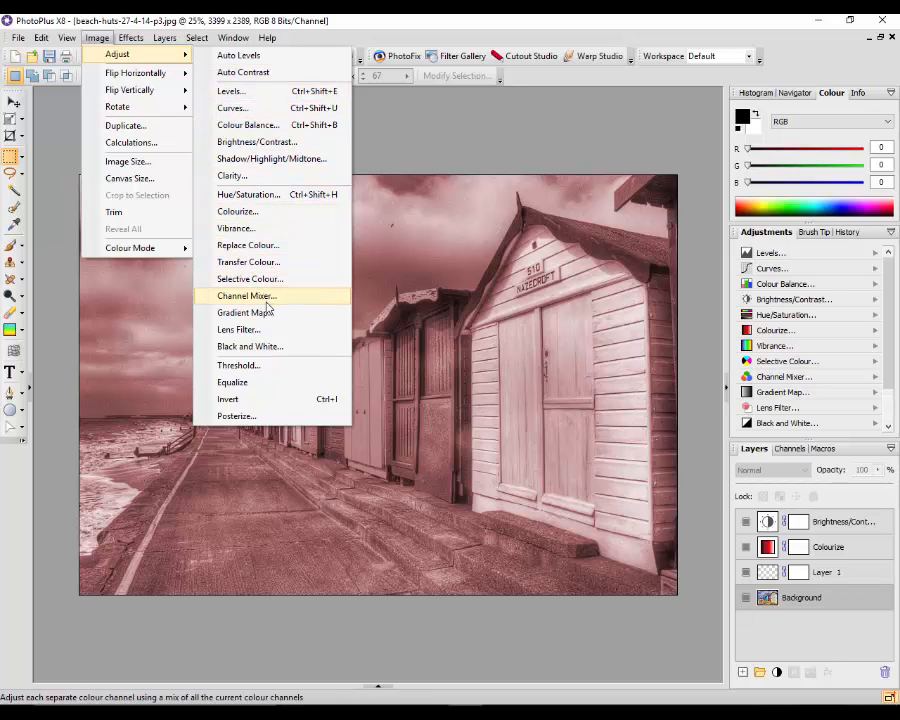
{"action": "left_click", "coordinate": [247, 347]}
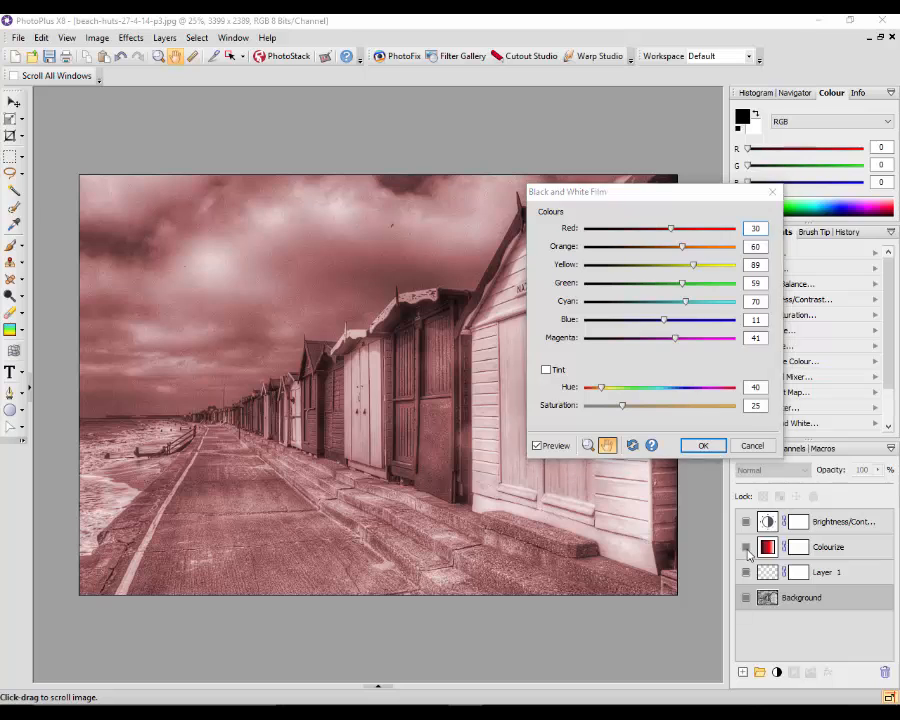
{"action": "left_click", "coordinate": [705, 446]}
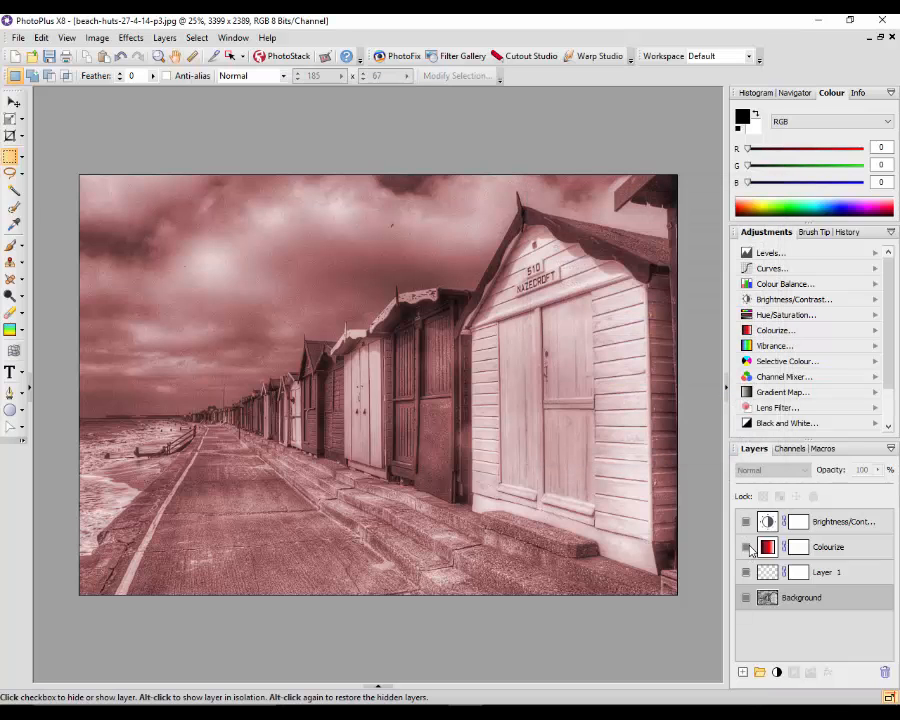
{"action": "left_click", "coordinate": [745, 547]}
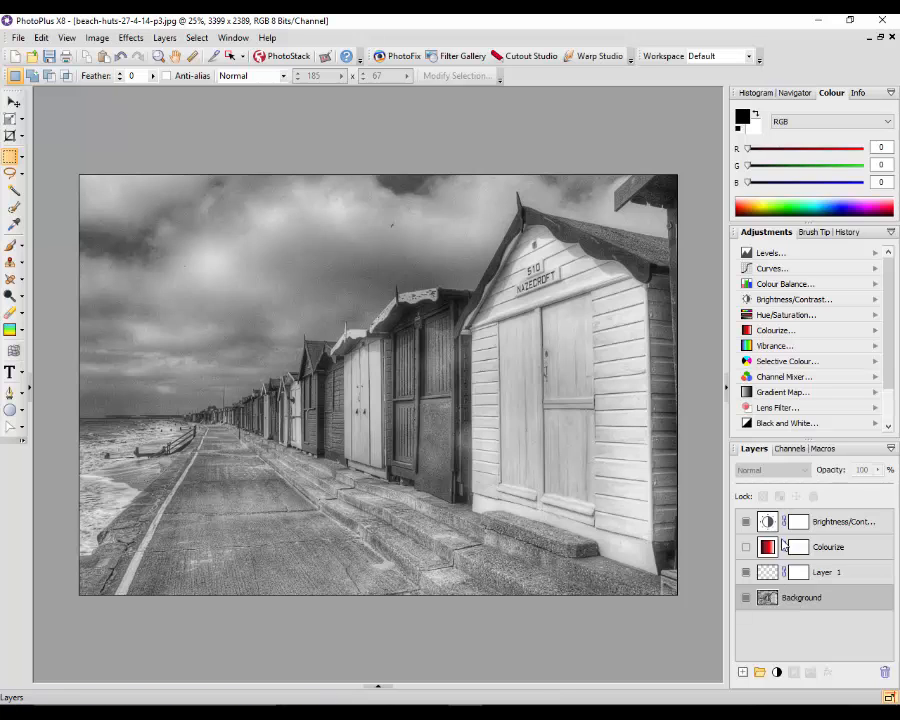
Step: Undo the black-and-white conversion, the adjustment layers and the layer mask
{"action": "left_click", "coordinate": [119, 58]}
{"action": "left_click", "coordinate": [119, 58]}
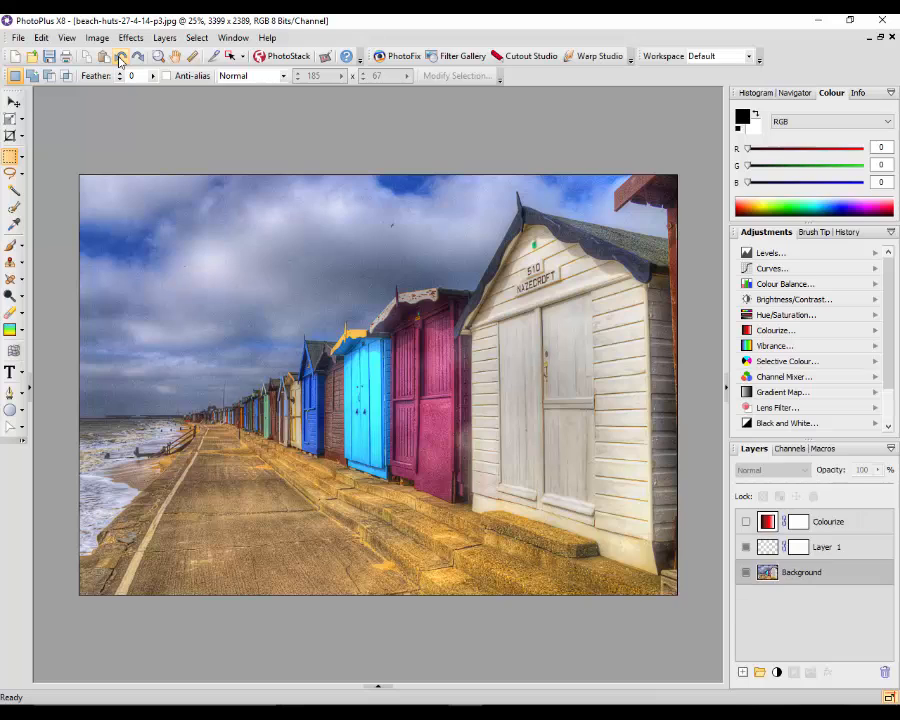
{"action": "left_click", "coordinate": [119, 58]}
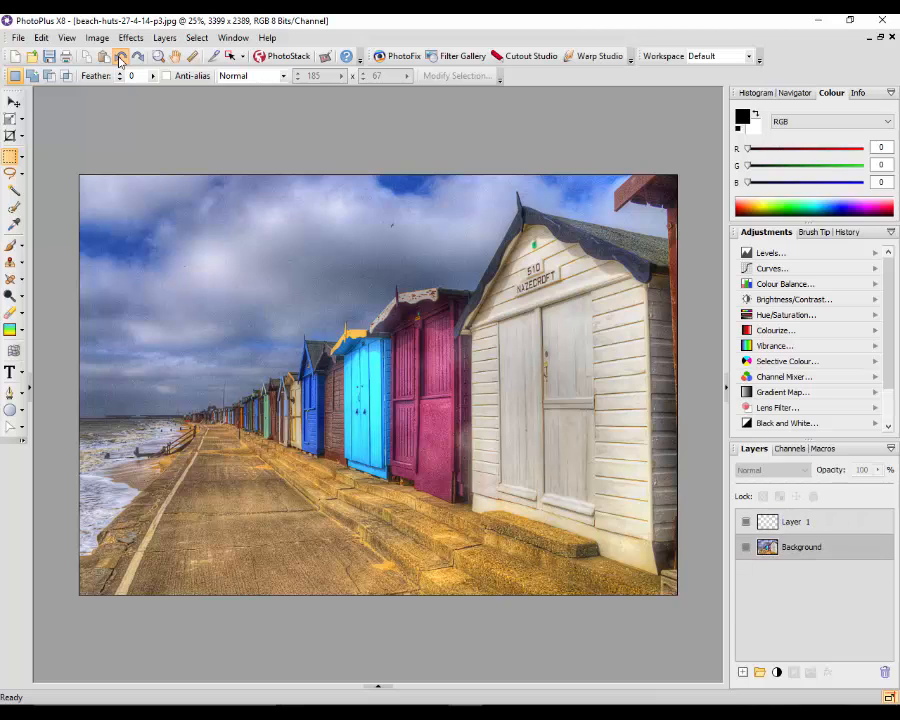
{"action": "left_click", "coordinate": [119, 58]}
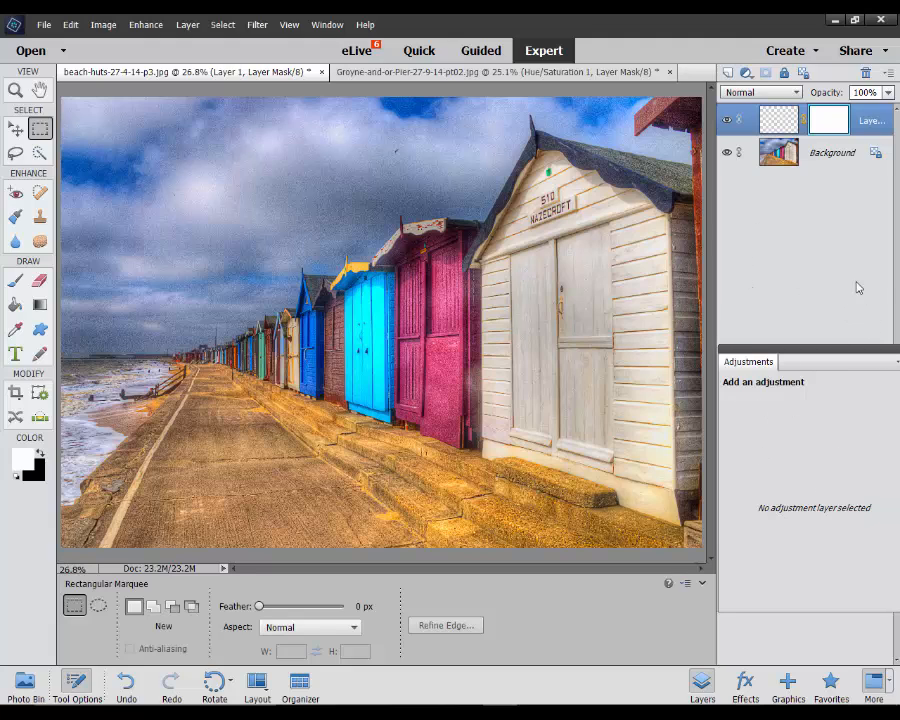
Step: Switch to Photoshop Elements, add a Hue/Saturation adjustment layer above Layer 1, and turn its Colorize option on and off again
{"action": "left_click", "coordinate": [746, 74]}
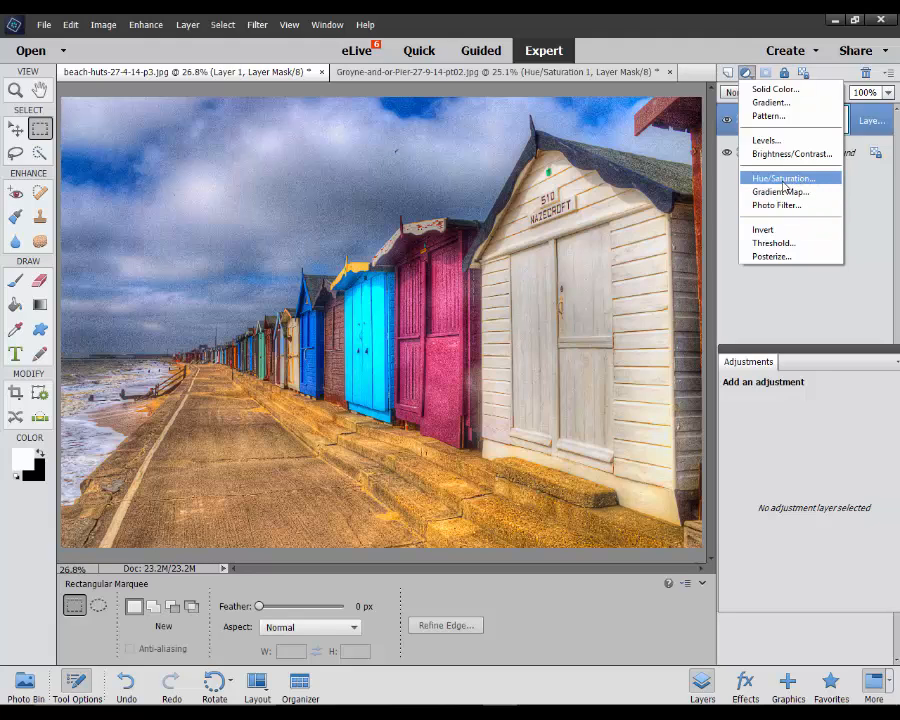
{"action": "left_click", "coordinate": [784, 182]}
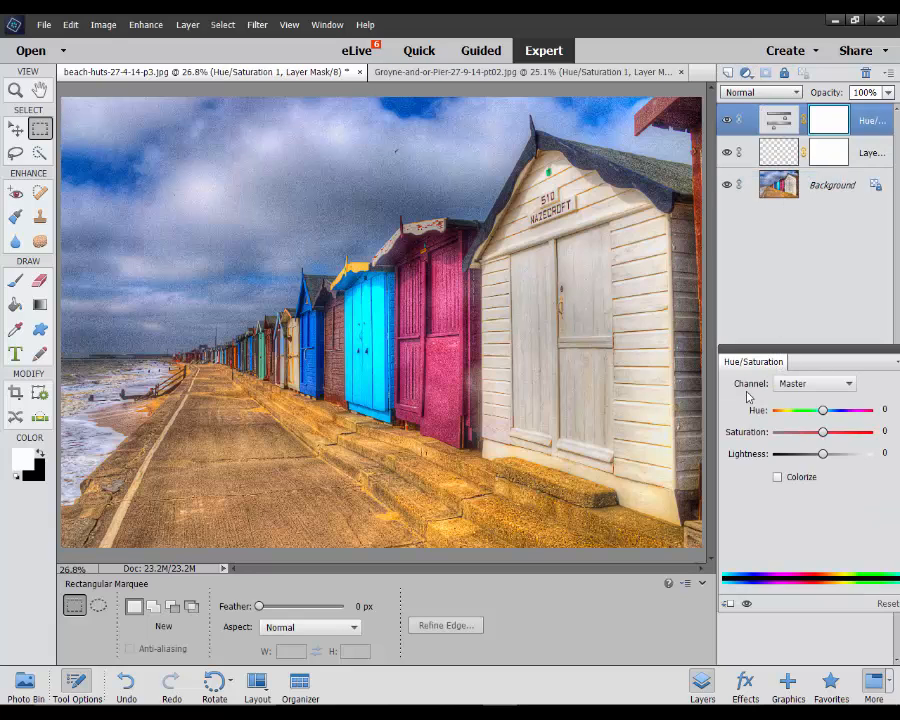
{"action": "left_click_drag", "start_coordinate": [864, 357], "coordinate": [836, 324]}
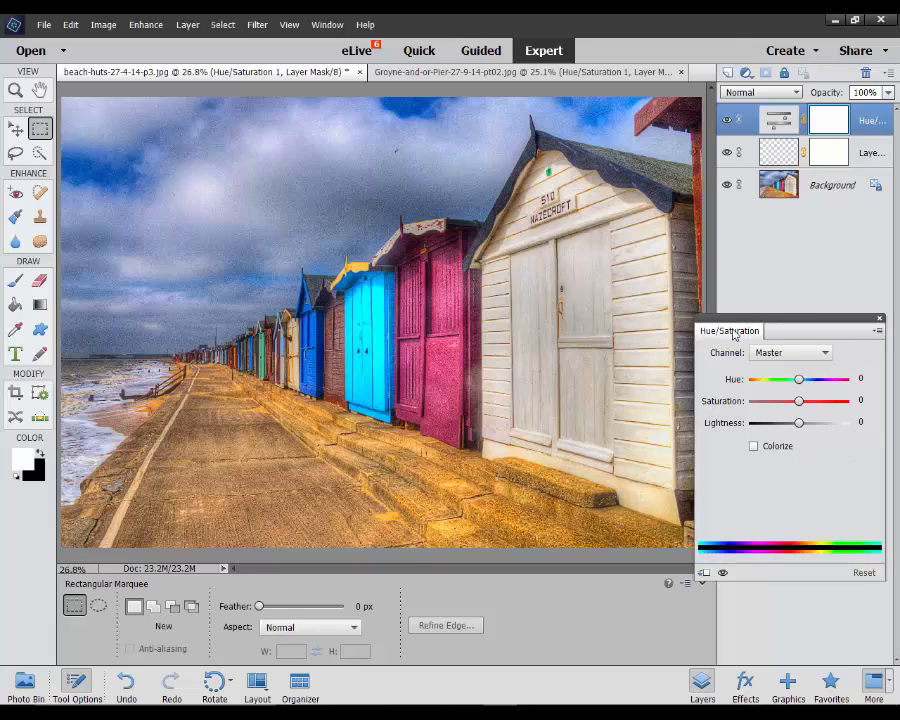
{"action": "left_click", "coordinate": [754, 447]}
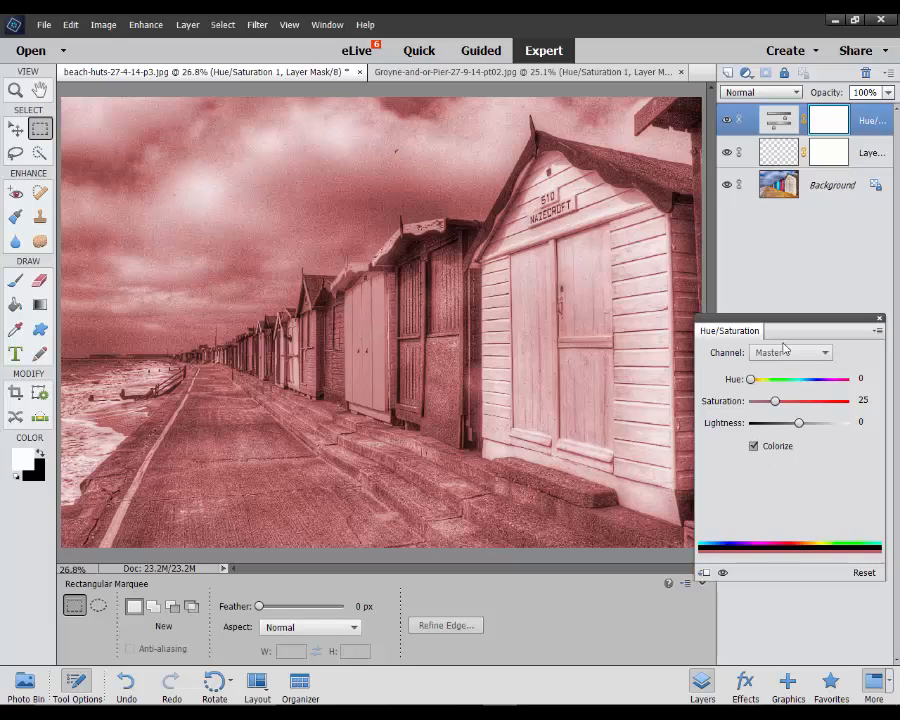
{"action": "left_click", "coordinate": [755, 447]}
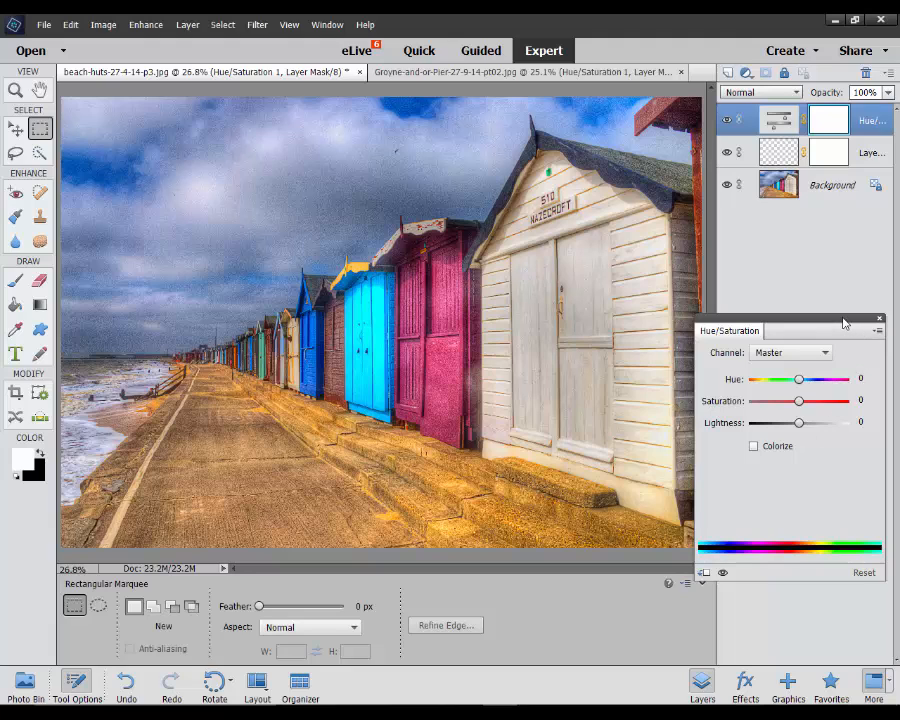
Step: Close the floating Hue/Saturation settings and select the Background layer
{"action": "mouse_move", "coordinate": [843, 323]}
{"action": "left_mouse_down"}
{"action": "mouse_move", "coordinate": [860, 316]}
{"action": "mouse_move", "coordinate": [849, 320]}
{"action": "left_mouse_up"}
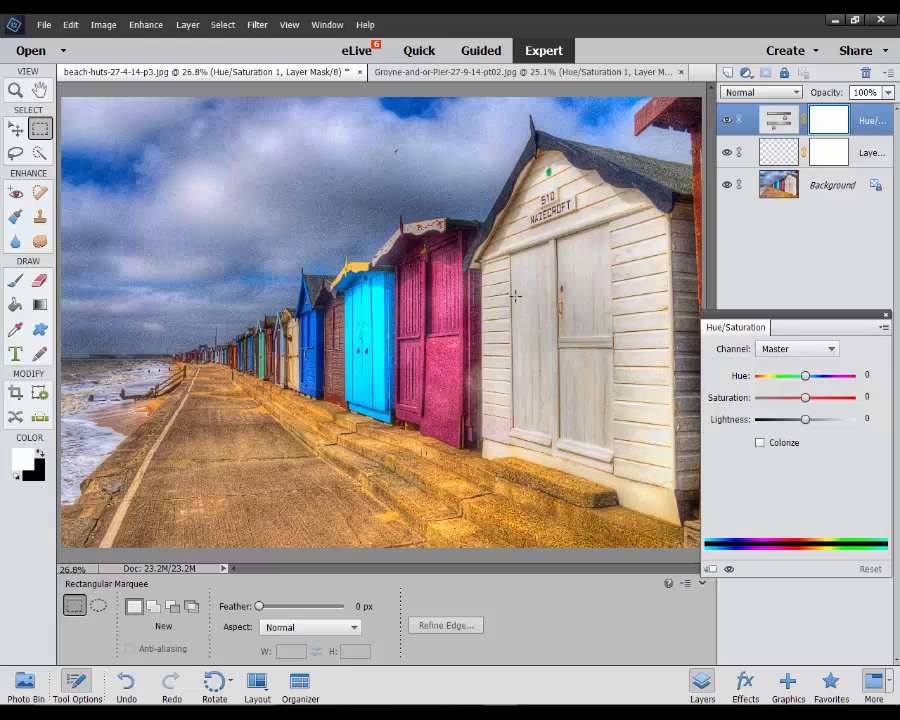
{"action": "left_click", "coordinate": [886, 320]}
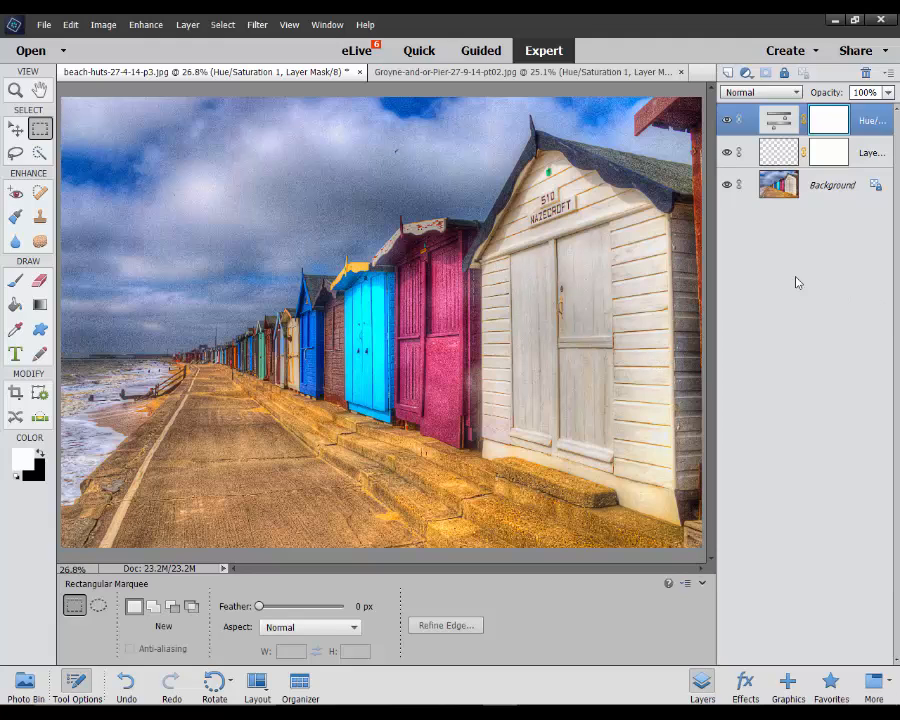
{"action": "left_click", "coordinate": [828, 196]}
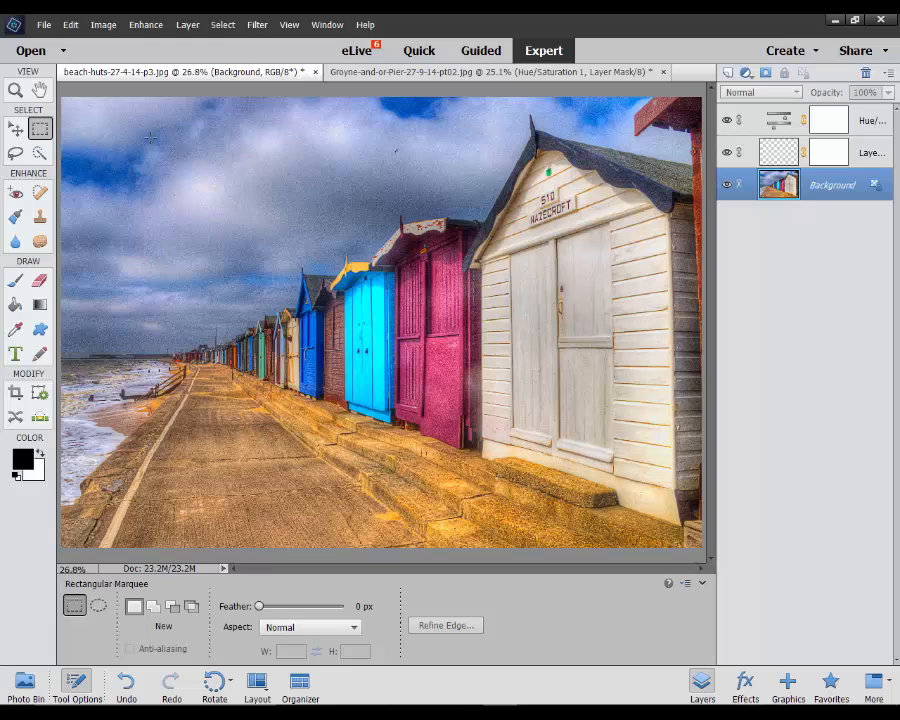
Step: Look through the colour and lighting adjustments for the Background layer, then open Brightness/Contrast and cancel it
{"action": "left_click", "coordinate": [147, 33]}
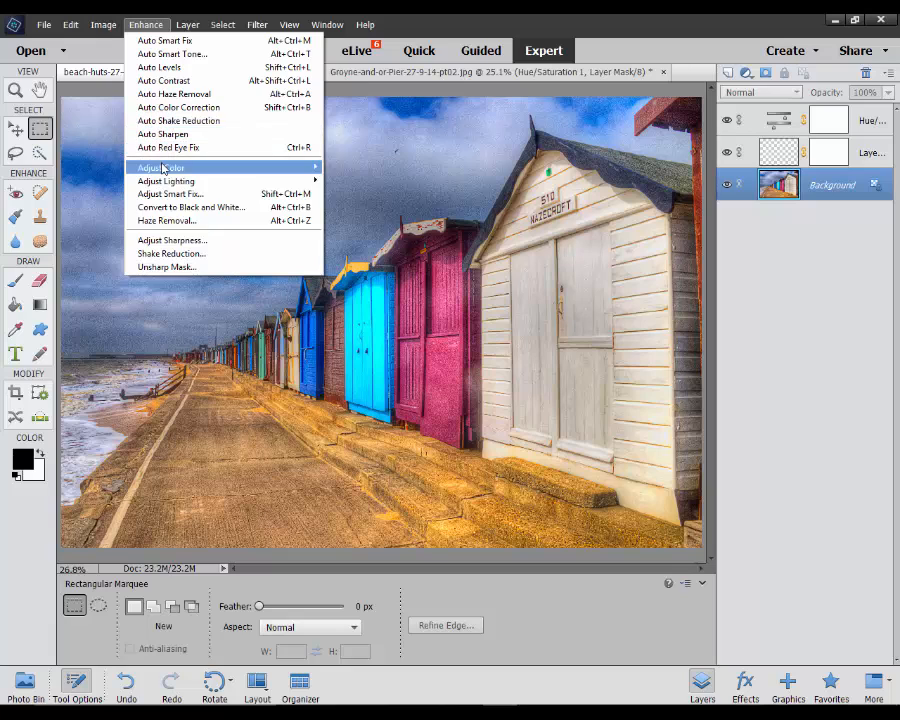
{"action": "mouse_move", "coordinate": [165, 168]}
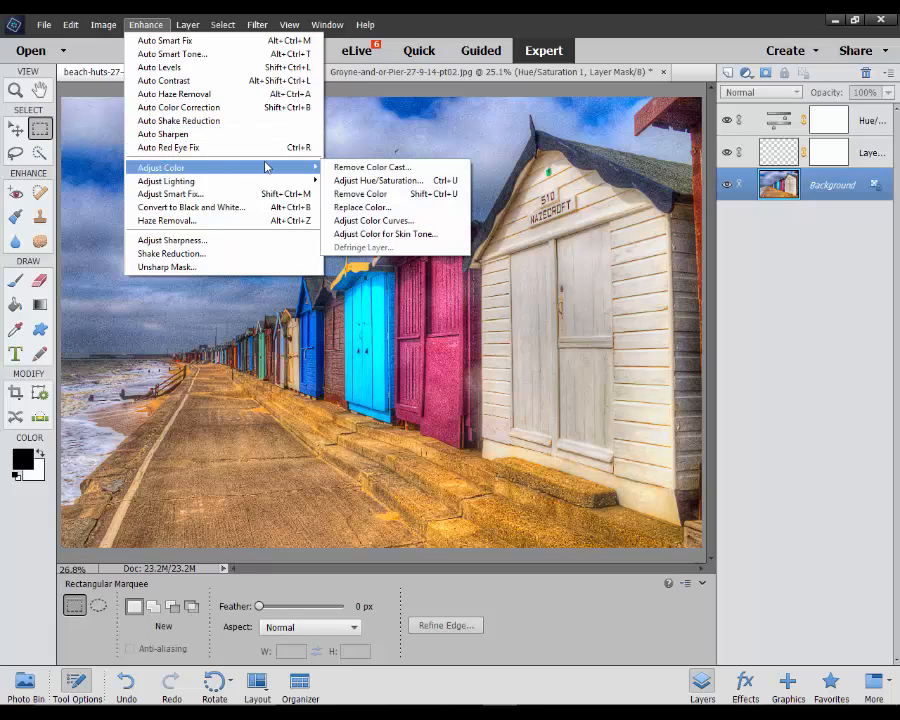
{"action": "mouse_move", "coordinate": [305, 181]}
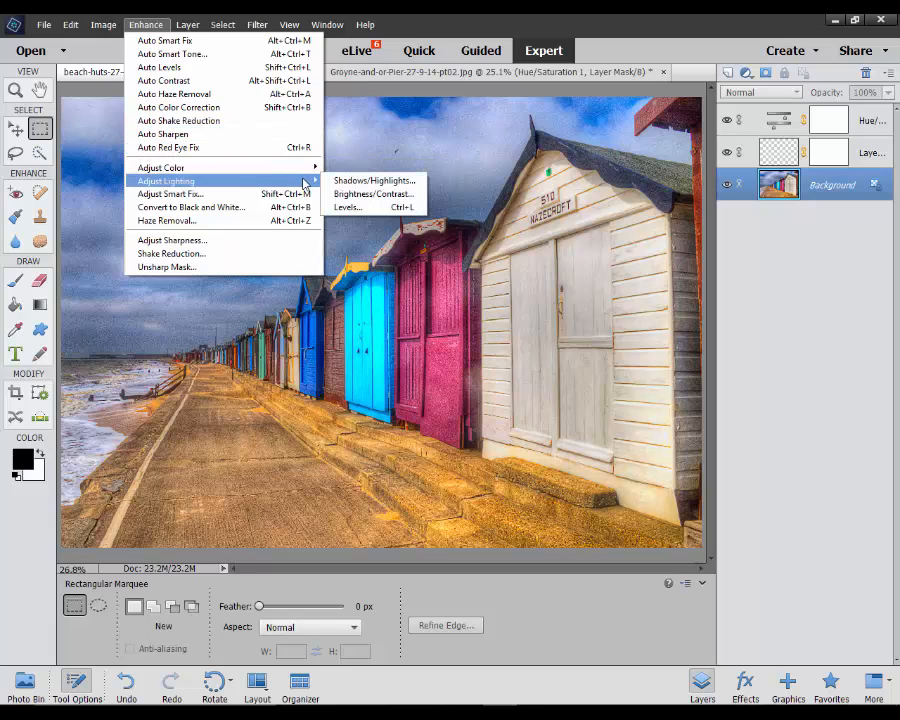
{"action": "left_click", "coordinate": [379, 196]}
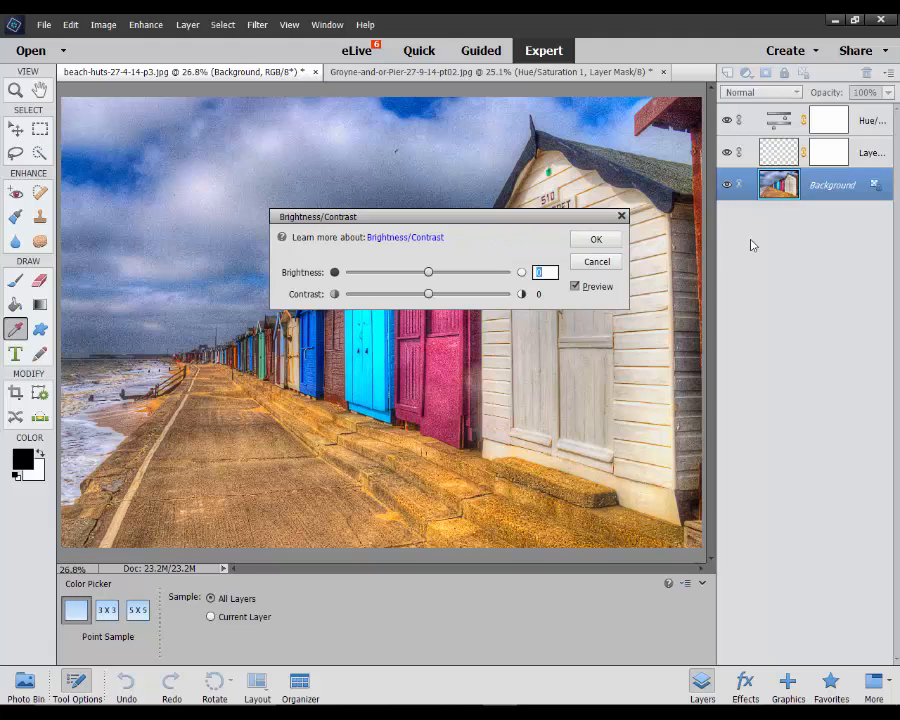
{"action": "left_click", "coordinate": [597, 262]}
{"action": "key", "text": "m"}
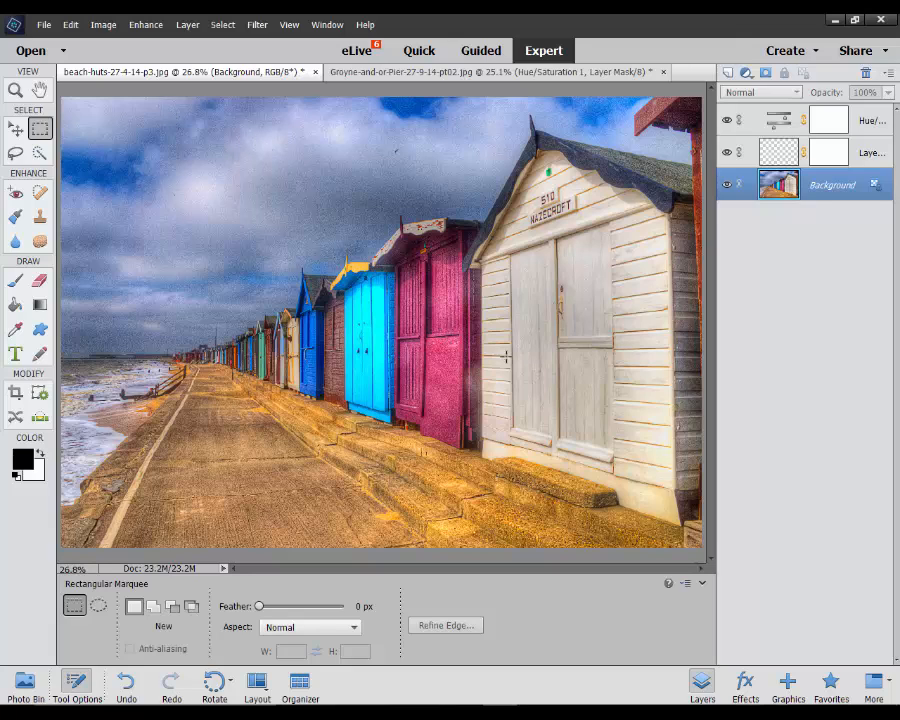
Step: Switch to PhotoPlus X8, reveal the open documents' thumbnails, and alternate between the beach huts and pier photos
{"action": "mouse_move", "coordinate": [466, 716]}
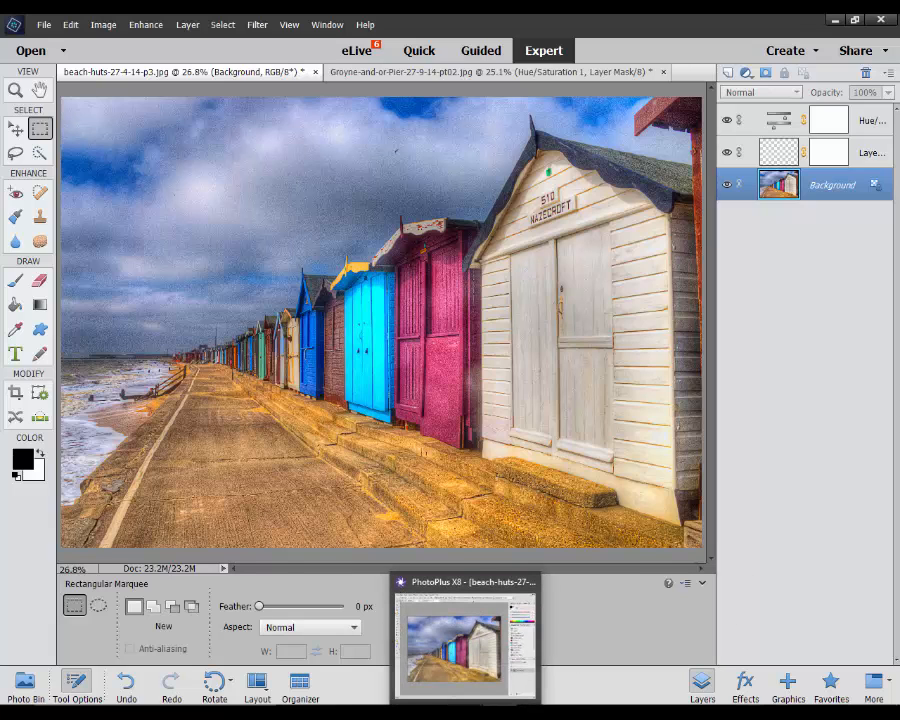
{"action": "left_click", "coordinate": [466, 645]}
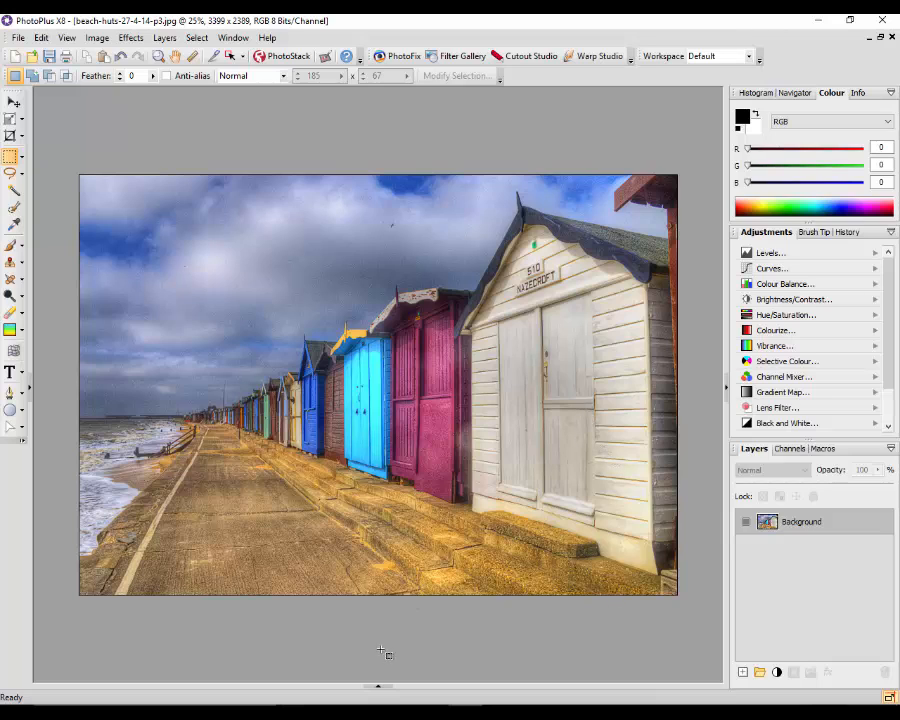
{"action": "left_click", "coordinate": [378, 687]}
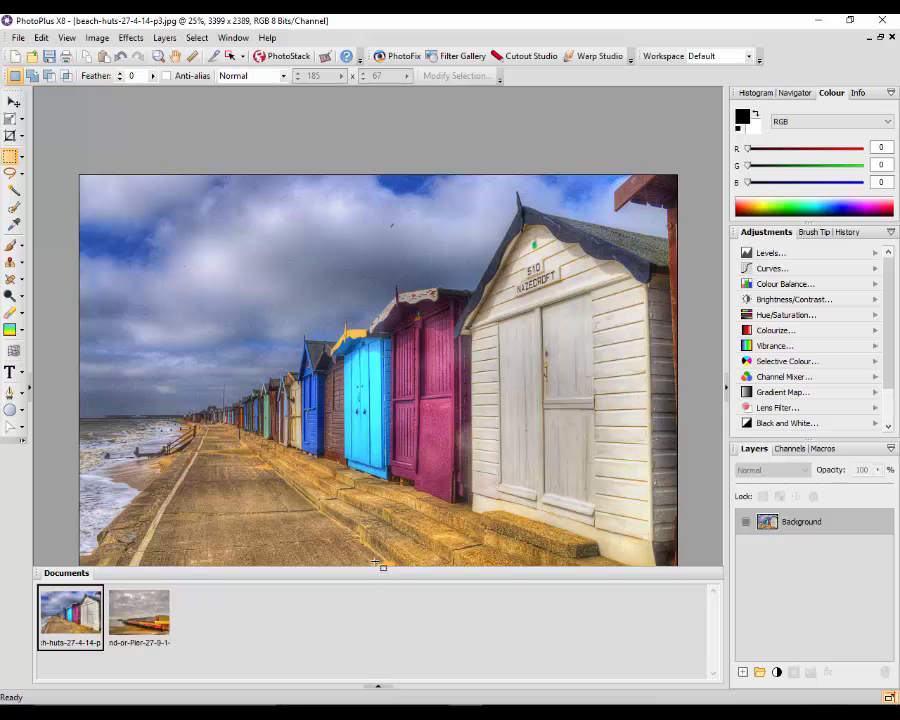
{"action": "left_click", "coordinate": [379, 688]}
{"action": "left_click", "coordinate": [142, 616]}
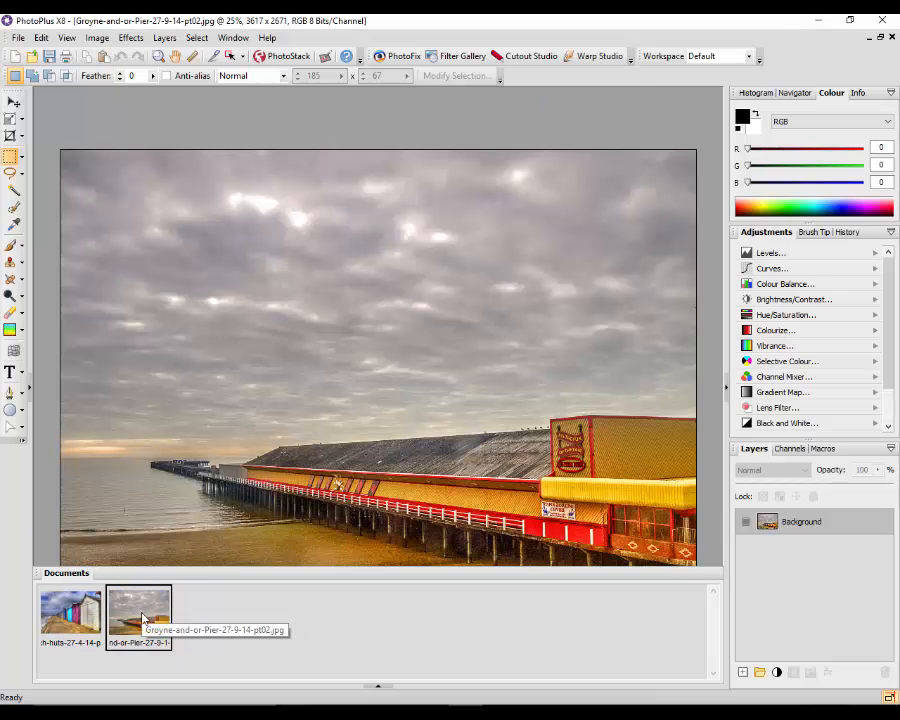
{"action": "left_click", "coordinate": [85, 612]}
{"action": "left_click", "coordinate": [140, 620]}
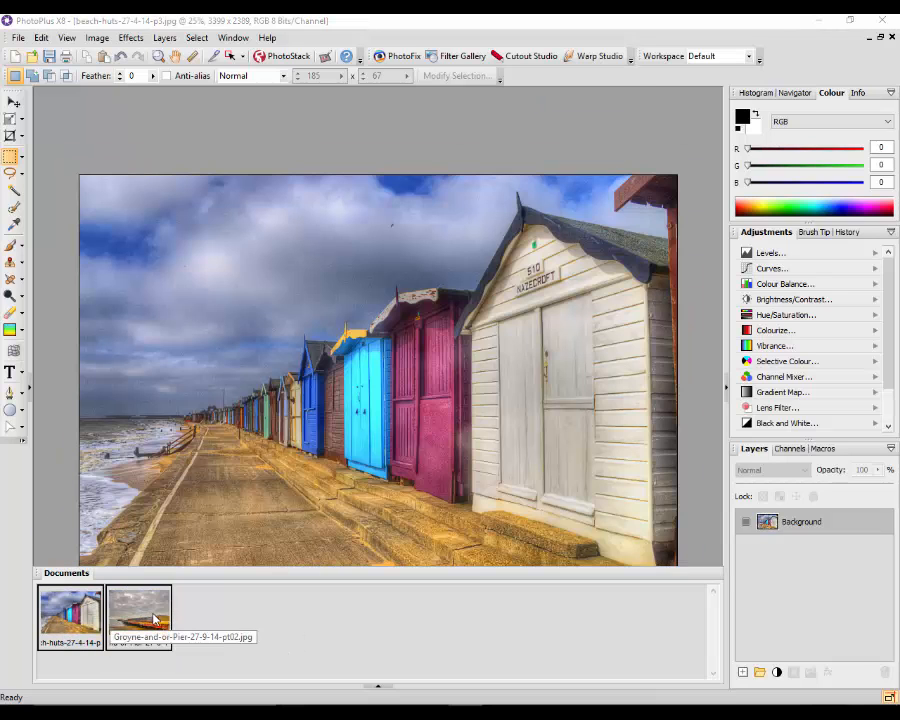
{"action": "left_click", "coordinate": [85, 617]}
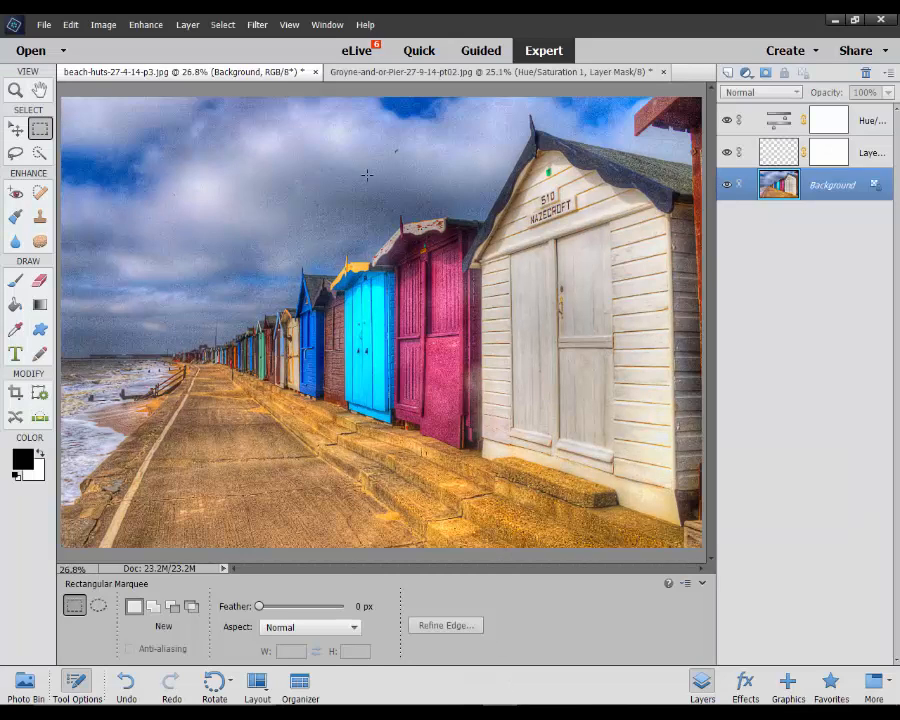
Step: Switch to Photoshop Elements, alternate between the beach huts and pier photos, and look over the editing and file commands
{"action": "left_click", "coordinate": [387, 75]}
{"action": "left_click", "coordinate": [246, 80]}
{"action": "left_click", "coordinate": [335, 78]}
{"action": "left_click", "coordinate": [241, 83]}
{"action": "left_click", "coordinate": [72, 26]}
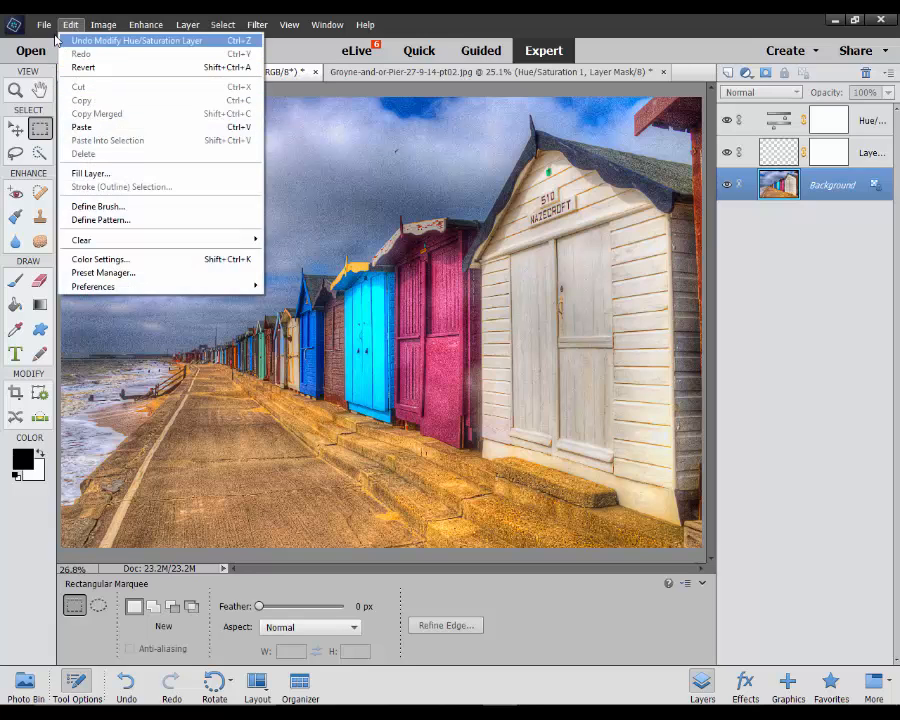
{"action": "mouse_move", "coordinate": [44, 24]}
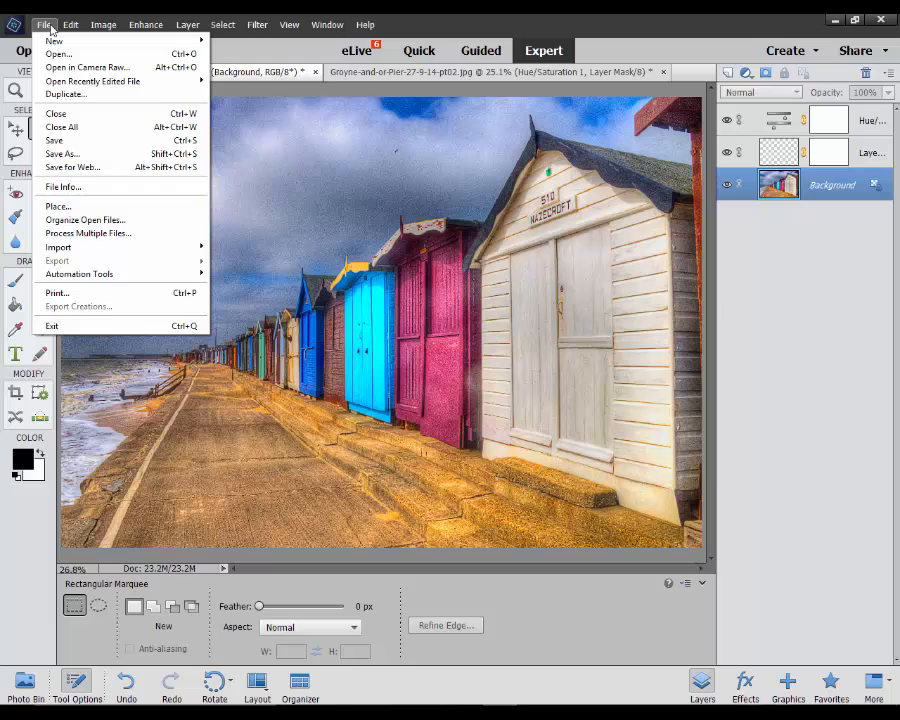
{"action": "left_click", "coordinate": [297, 56]}
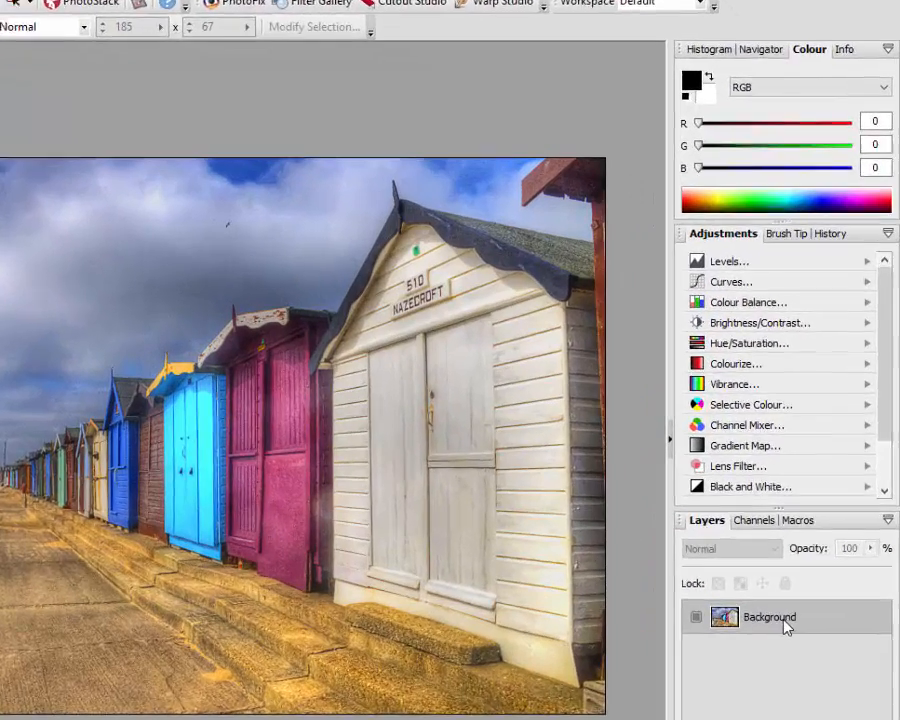
Step: Switch to PhotoPlus X8 and examine the layer commands available for the Background layer
{"action": "right_click", "coordinate": [787, 625]}
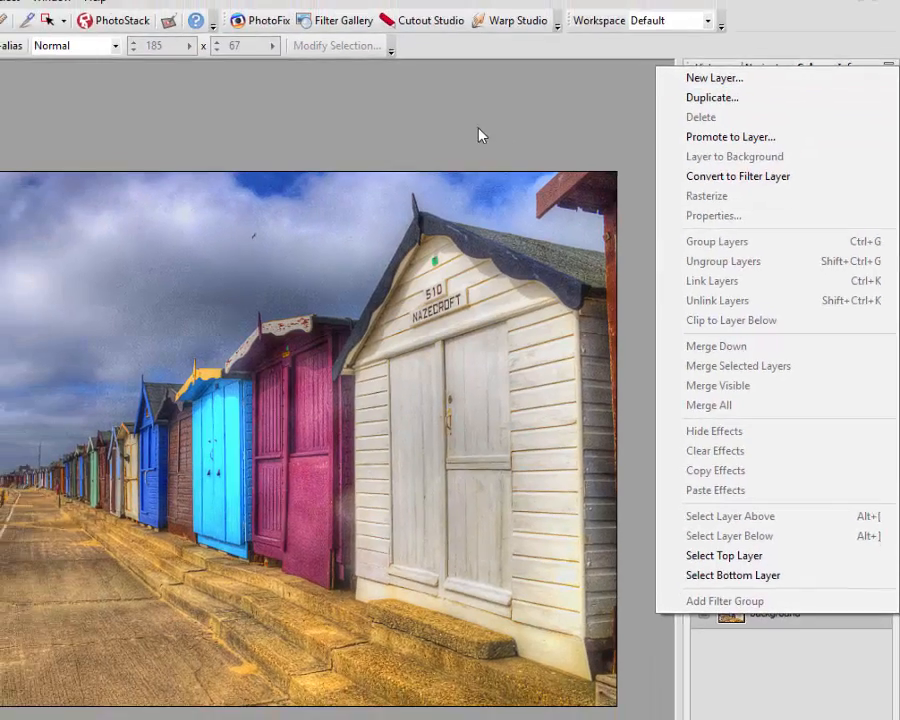
{"action": "left_click", "coordinate": [428, 108]}
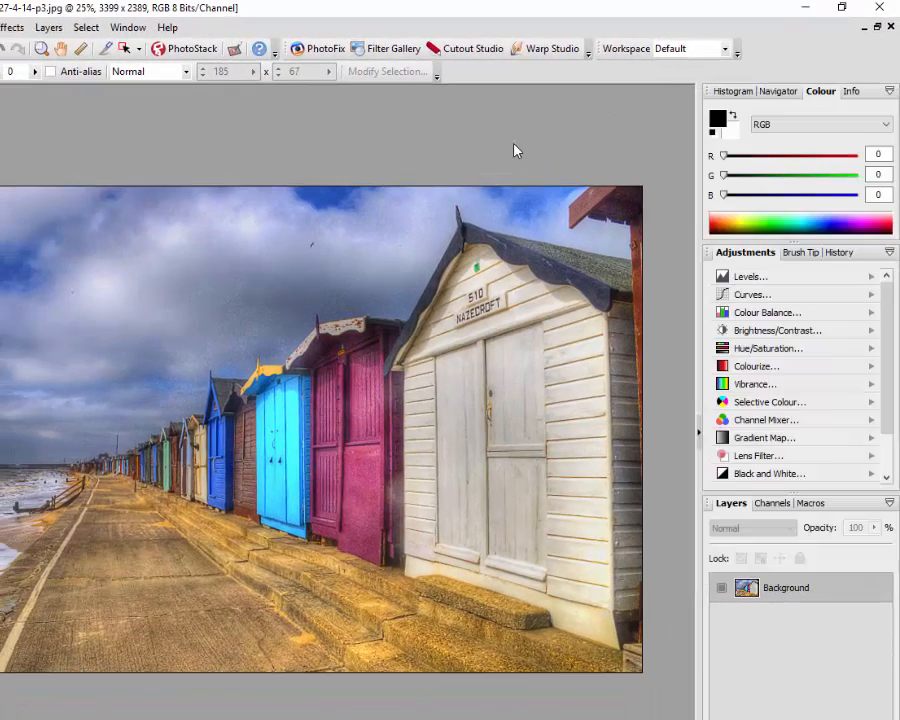
{"action": "left_click", "coordinate": [47, 27]}
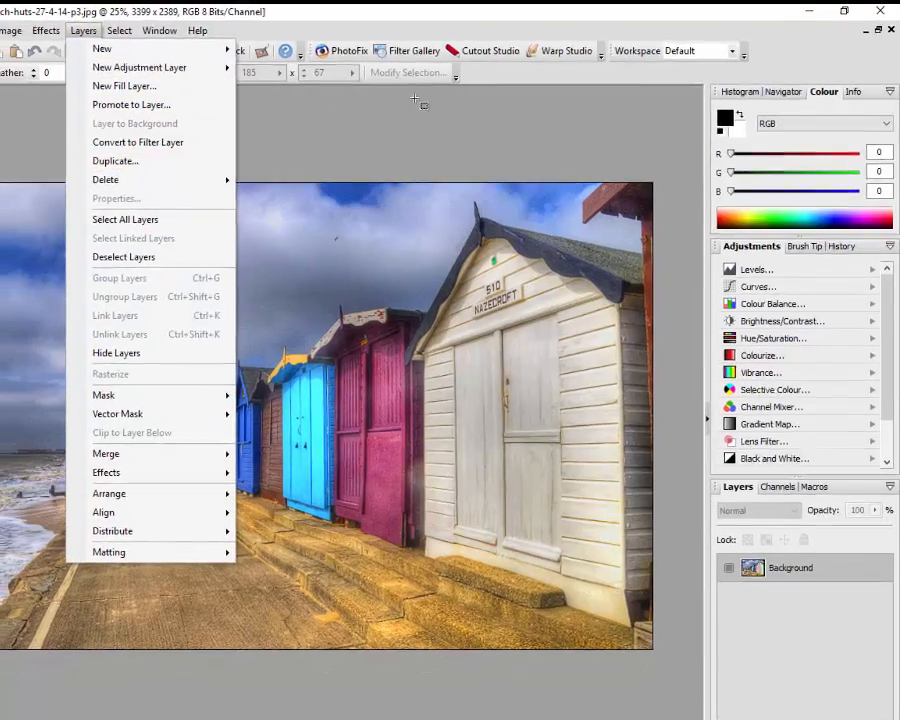
{"action": "left_click", "coordinate": [415, 101]}
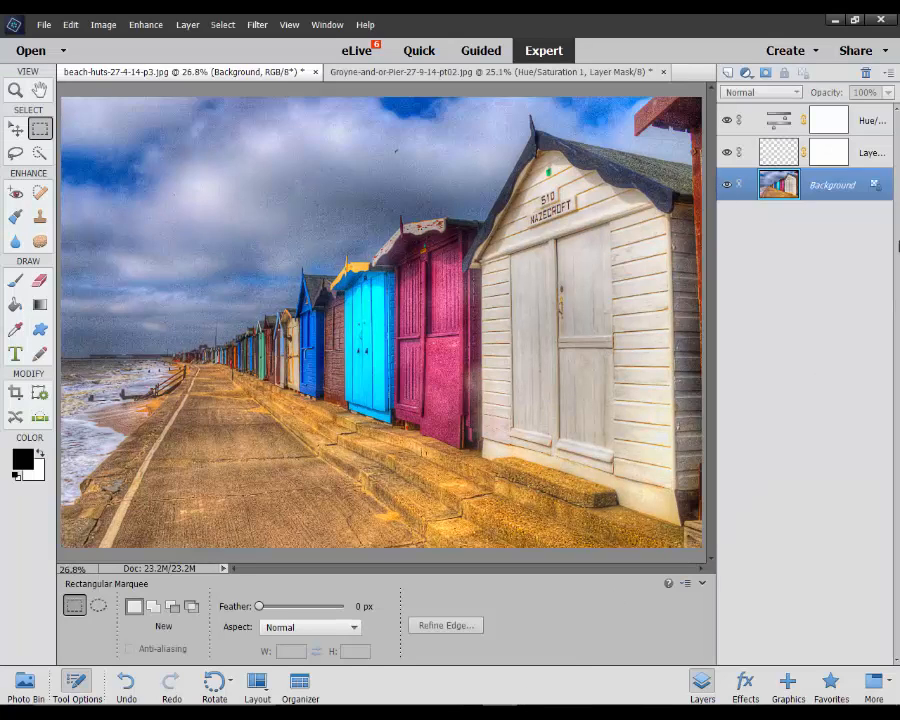
Step: Switch to Photoshop Elements, disable Layer 1's layer mask, and delete Layer 1
{"action": "right_click", "coordinate": [845, 155]}
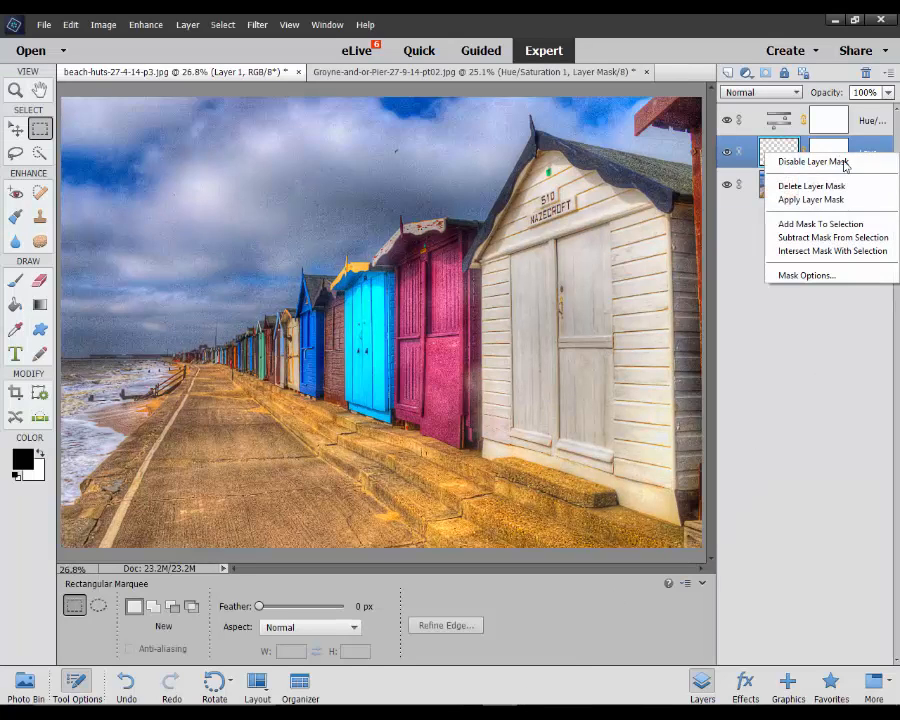
{"action": "left_click", "coordinate": [826, 162]}
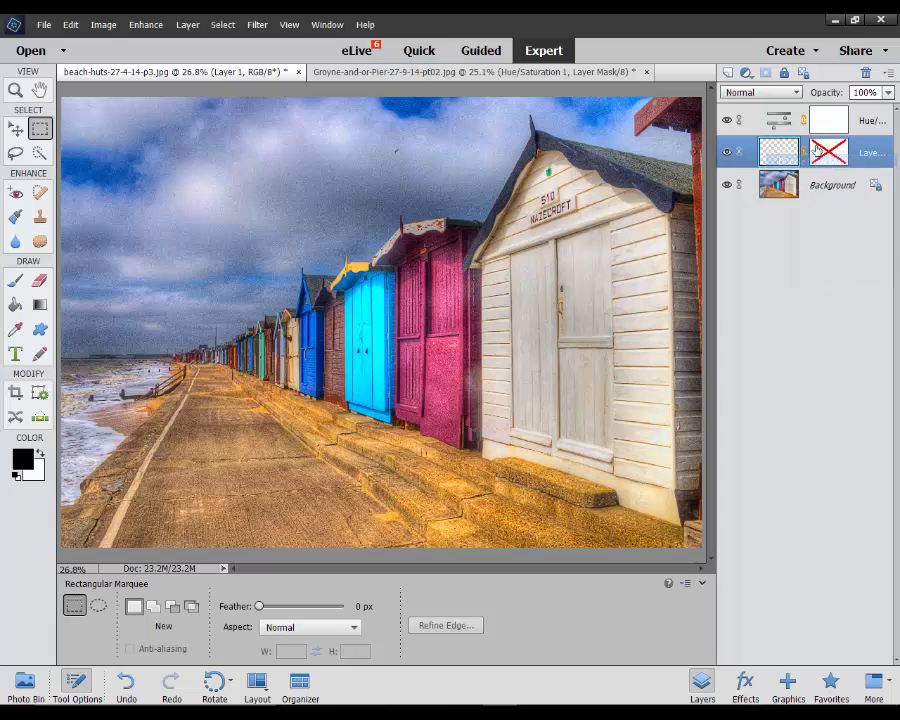
{"action": "right_click", "coordinate": [826, 166]}
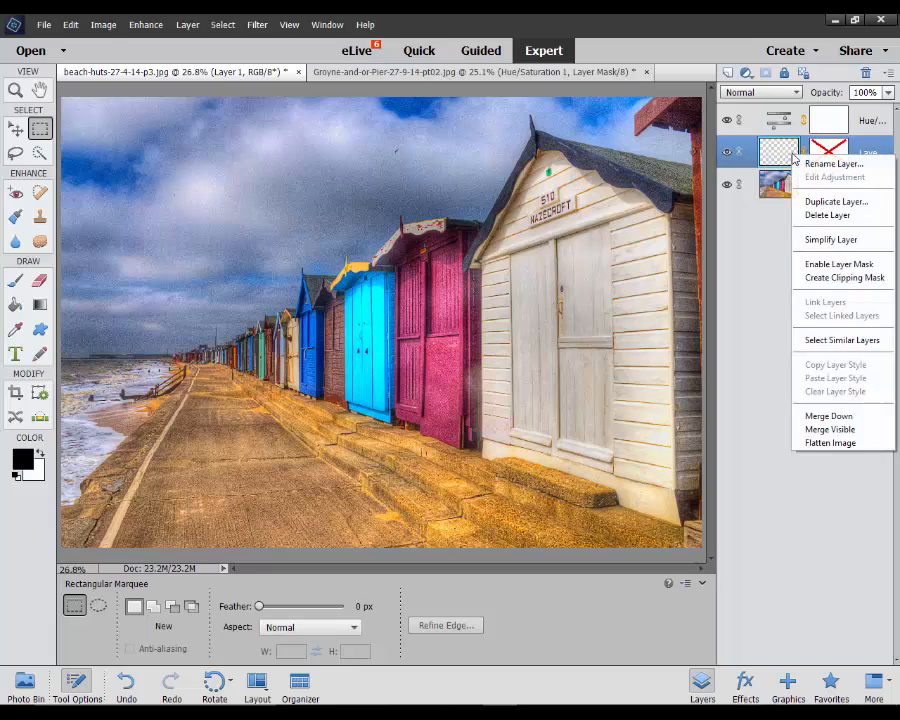
{"action": "left_click", "coordinate": [834, 216]}
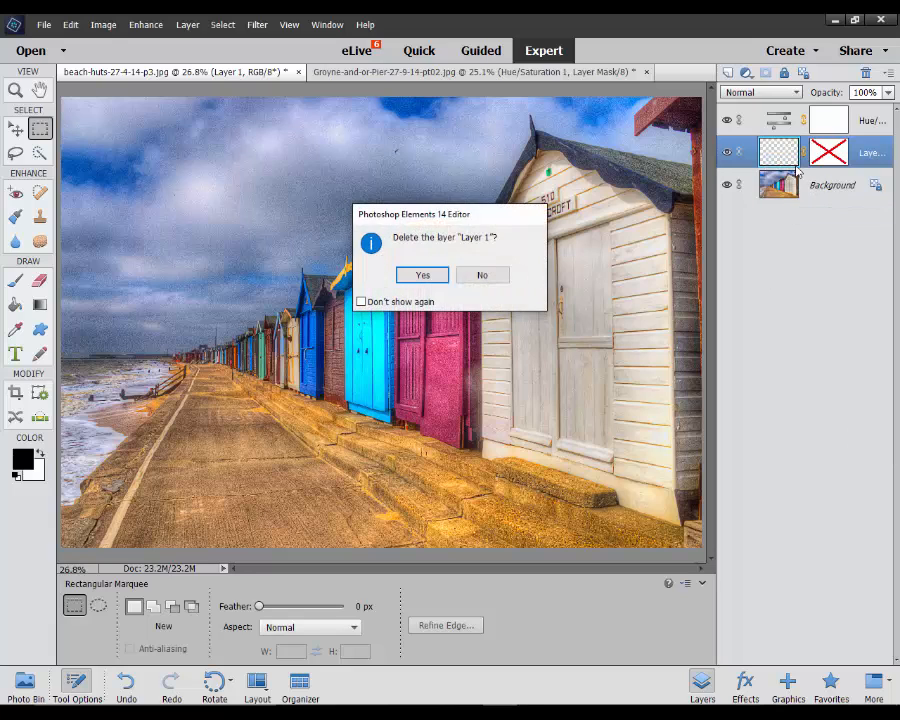
{"action": "left_click", "coordinate": [424, 280]}
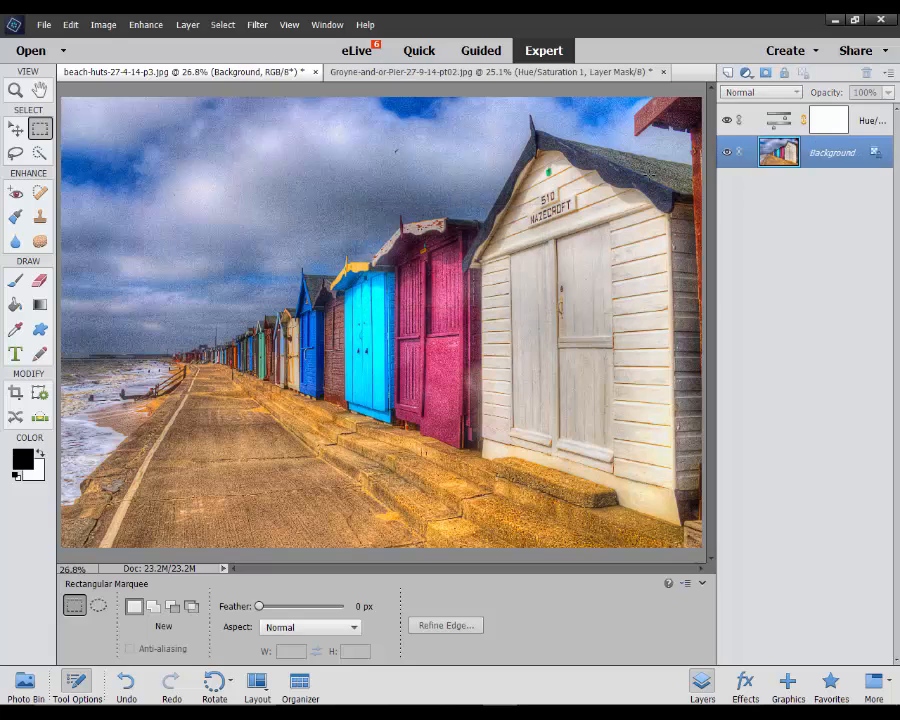
Step: Delete the mask of the Hue/Saturation 1 layer and the adjustment layer itself
{"action": "right_click", "coordinate": [810, 120]}
{"action": "left_click", "coordinate": [810, 147]}
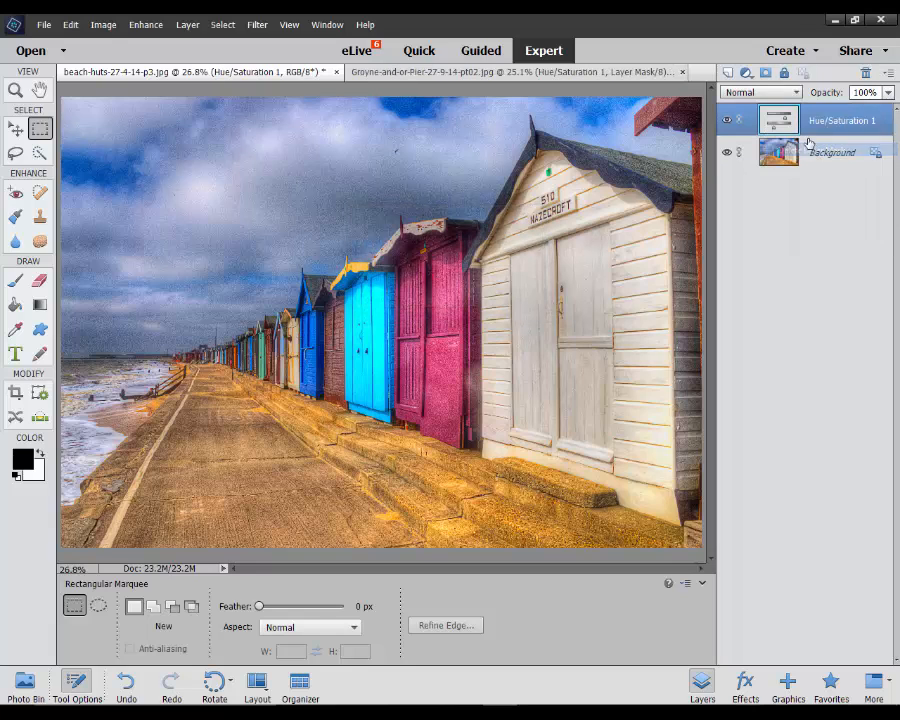
{"action": "right_click", "coordinate": [773, 121]}
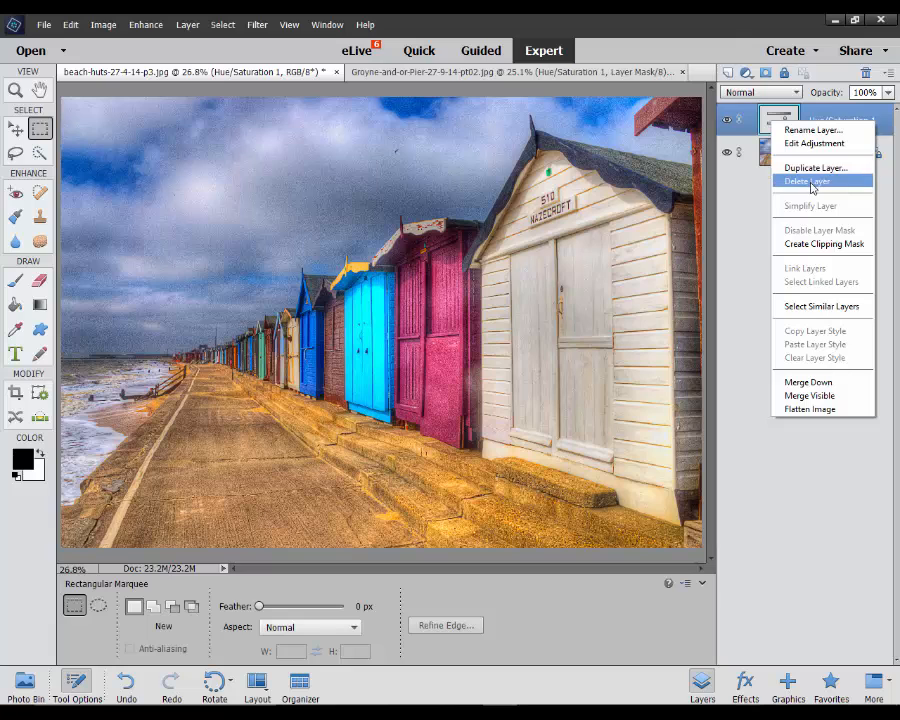
{"action": "left_click", "coordinate": [812, 182]}
{"action": "left_click", "coordinate": [405, 276]}
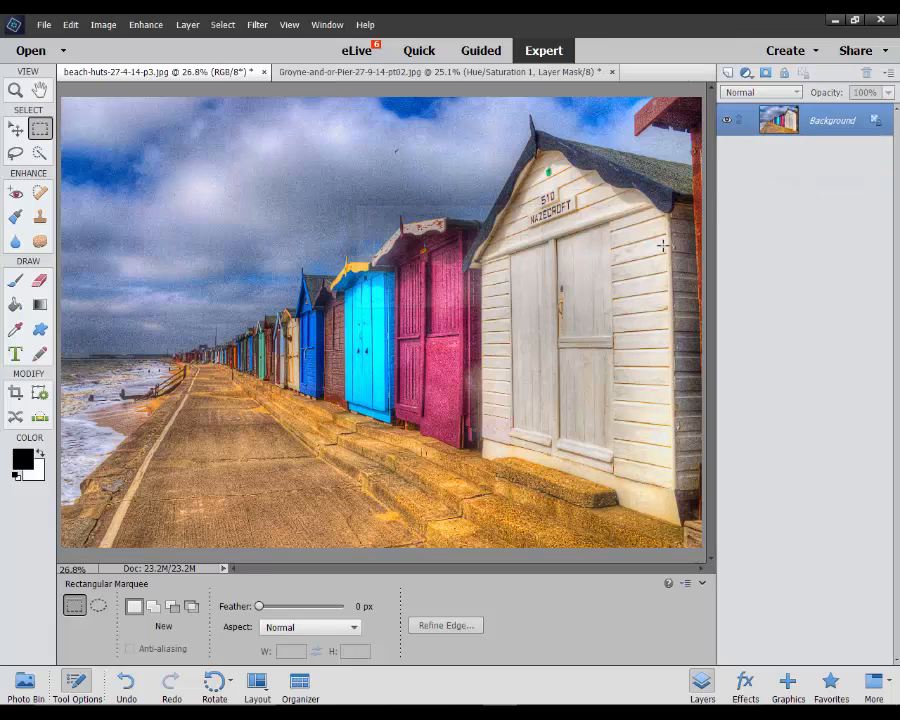
Step: Duplicate the Background layer onto a new layer and delete the duplicate
{"action": "right_click", "coordinate": [822, 115]}
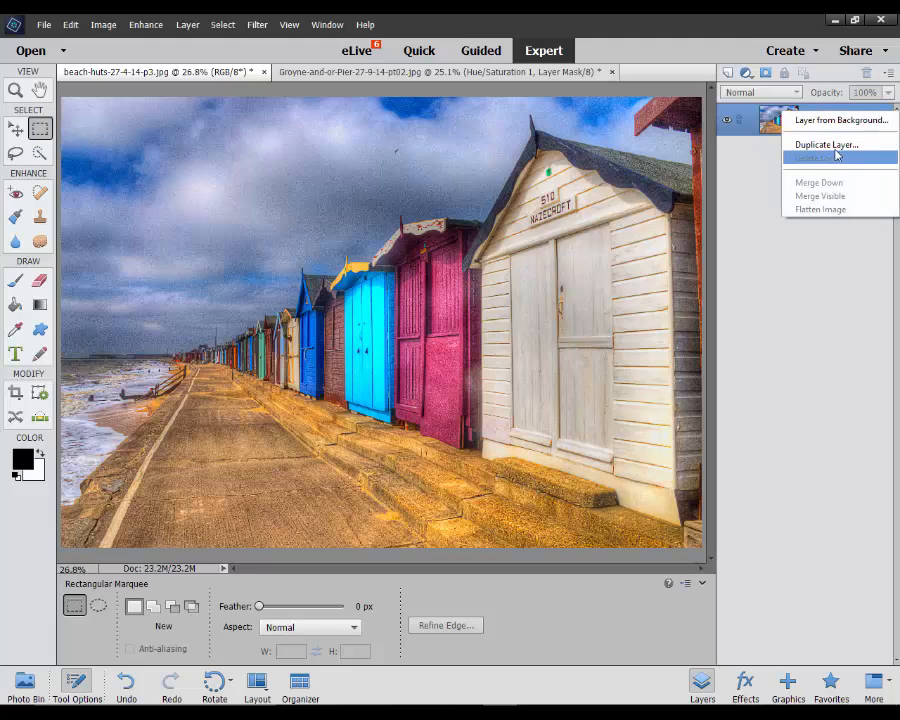
{"action": "left_click", "coordinate": [760, 195]}
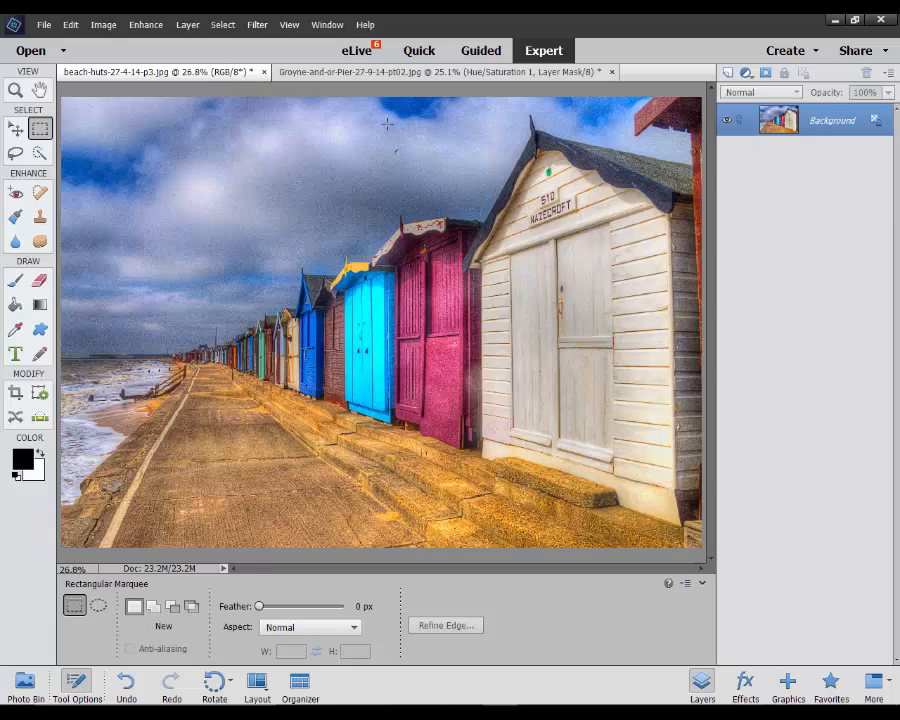
{"action": "left_click", "coordinate": [189, 26]}
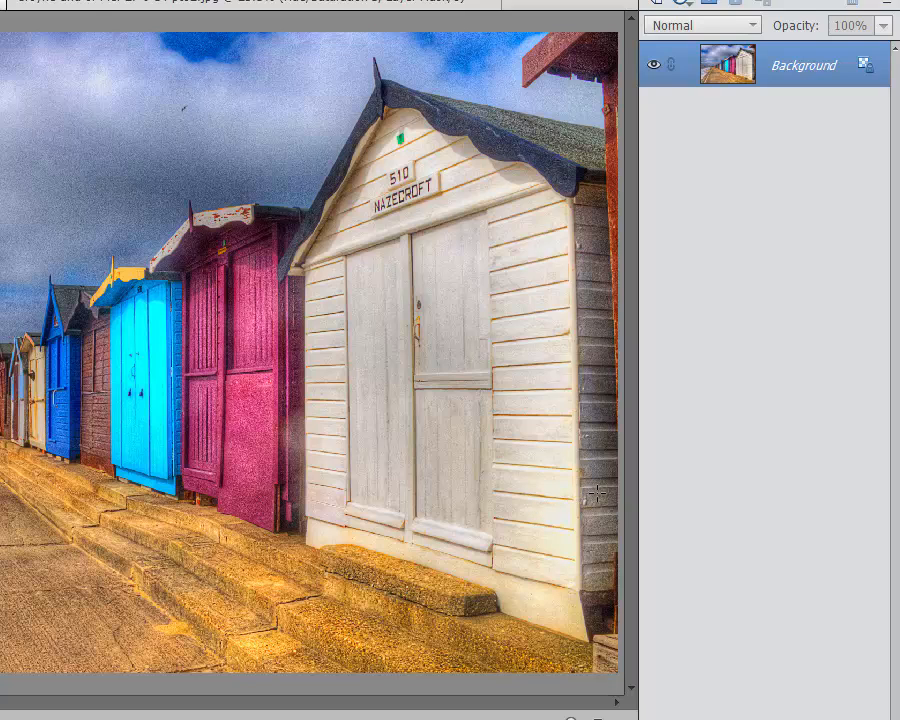
{"action": "key", "text": "ctrl+j"}
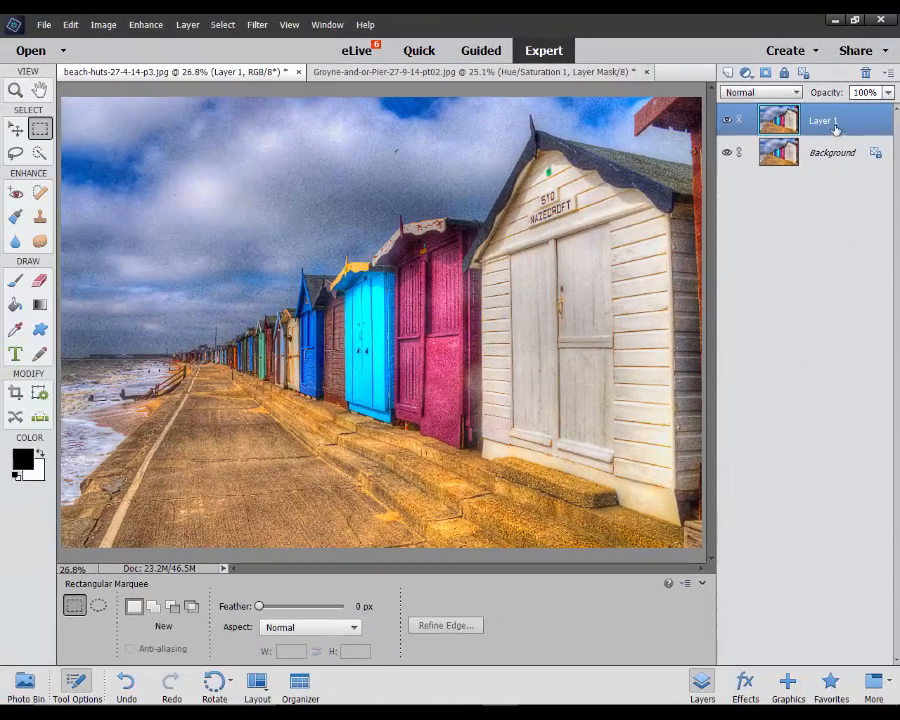
{"action": "right_click", "coordinate": [832, 121]}
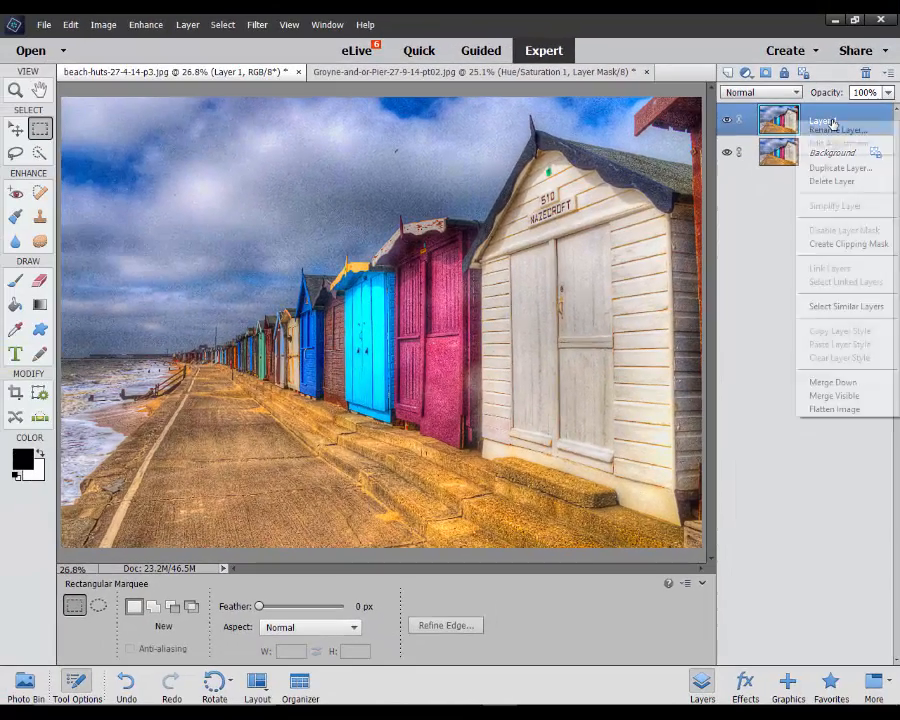
{"action": "left_click", "coordinate": [833, 181]}
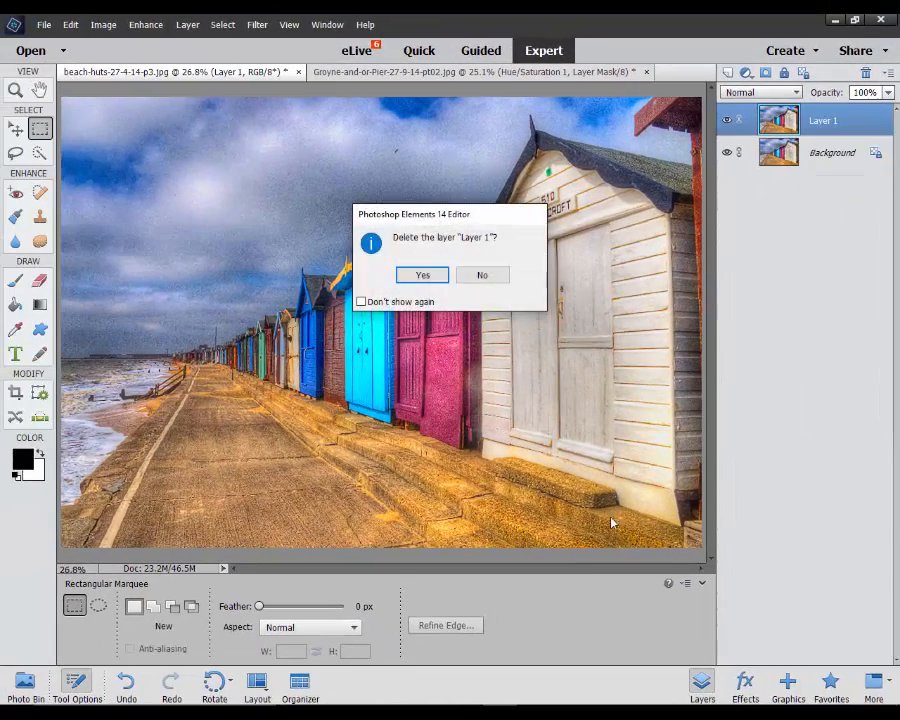
{"action": "left_click", "coordinate": [420, 273]}
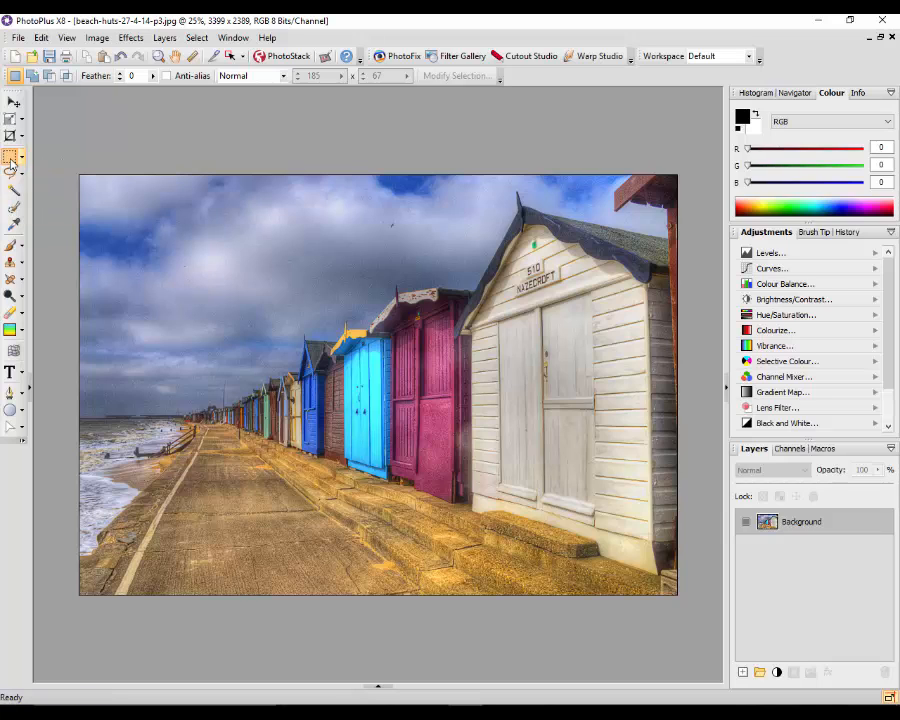
Step: Switch to PhotoPlus X8, select a rectangle about 1767 x 1181 px around the central beach huts, and copy it to a new layer
{"action": "left_click_drag", "start_coordinate": [262, 268], "coordinate": [576, 482]}
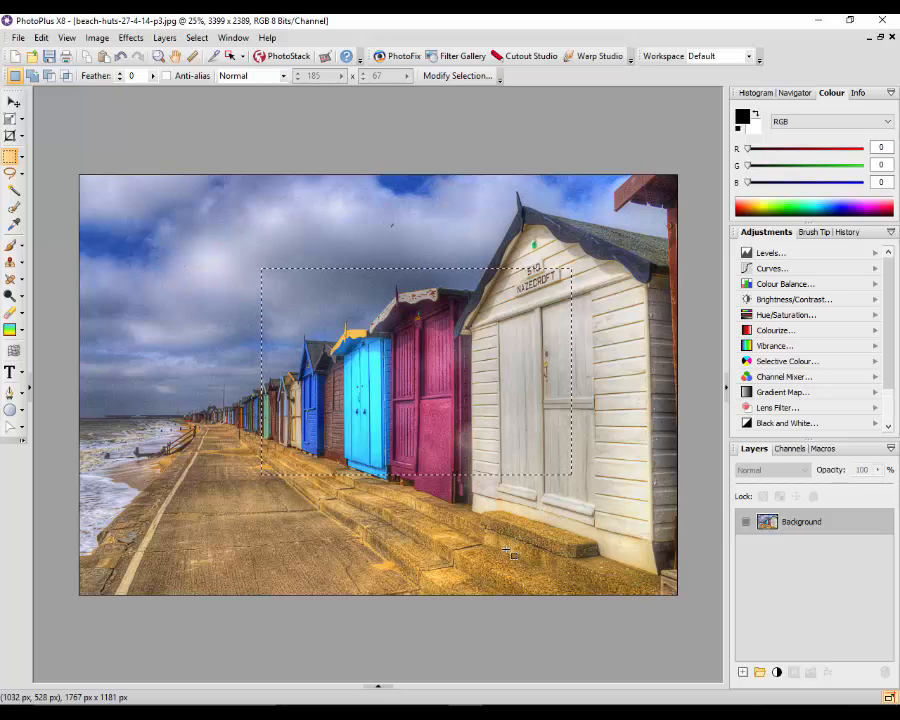
{"action": "key", "text": "ctrl+j"}
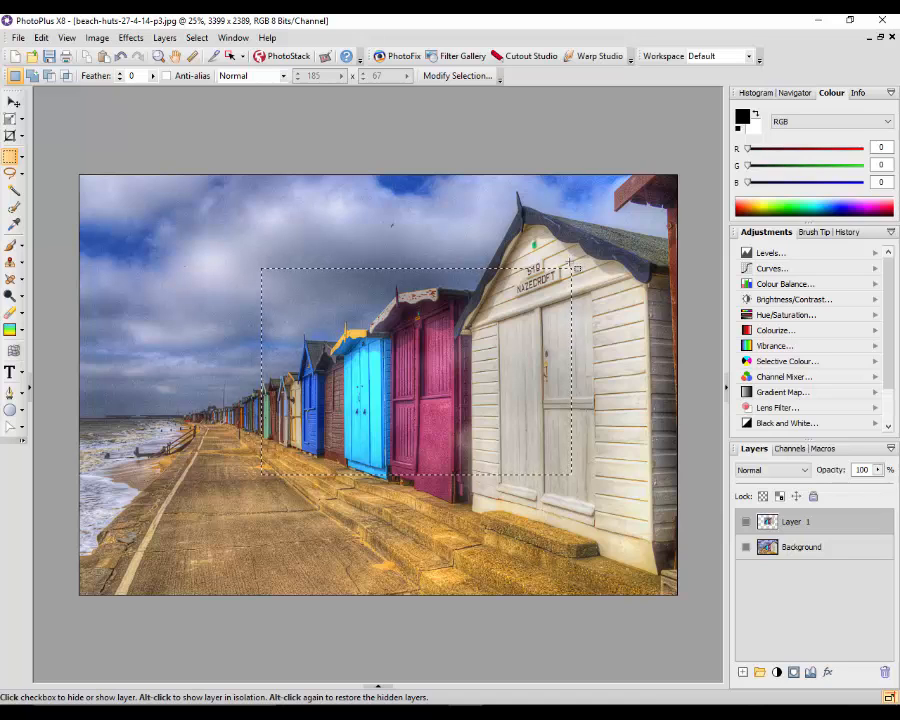
Step: Deselect the rectangular selection and delete Layer 1
{"action": "key", "text": "ctrl+d"}
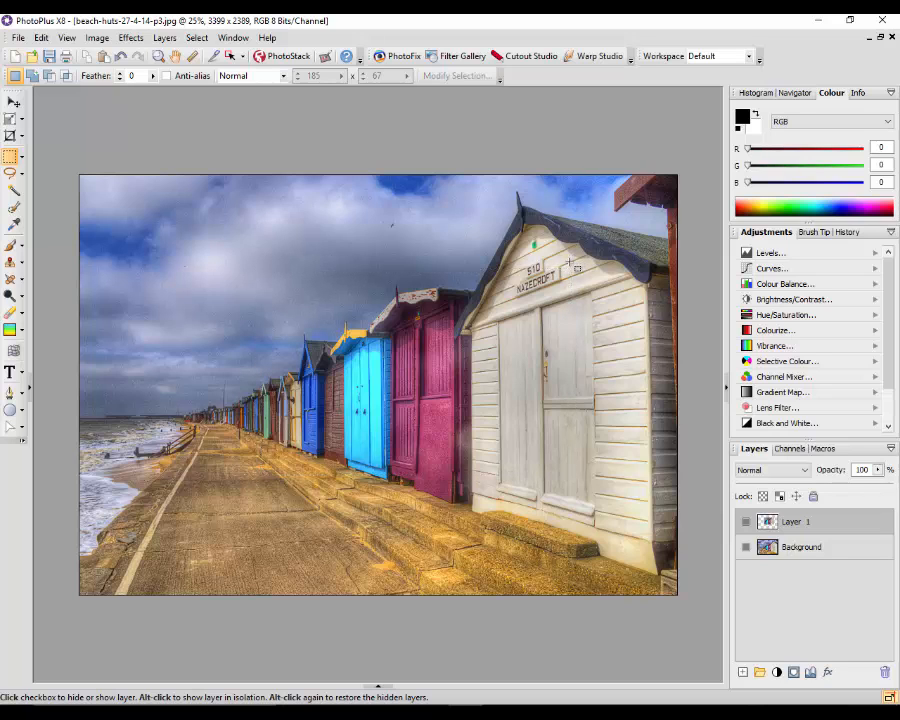
{"action": "right_click", "coordinate": [830, 520]}
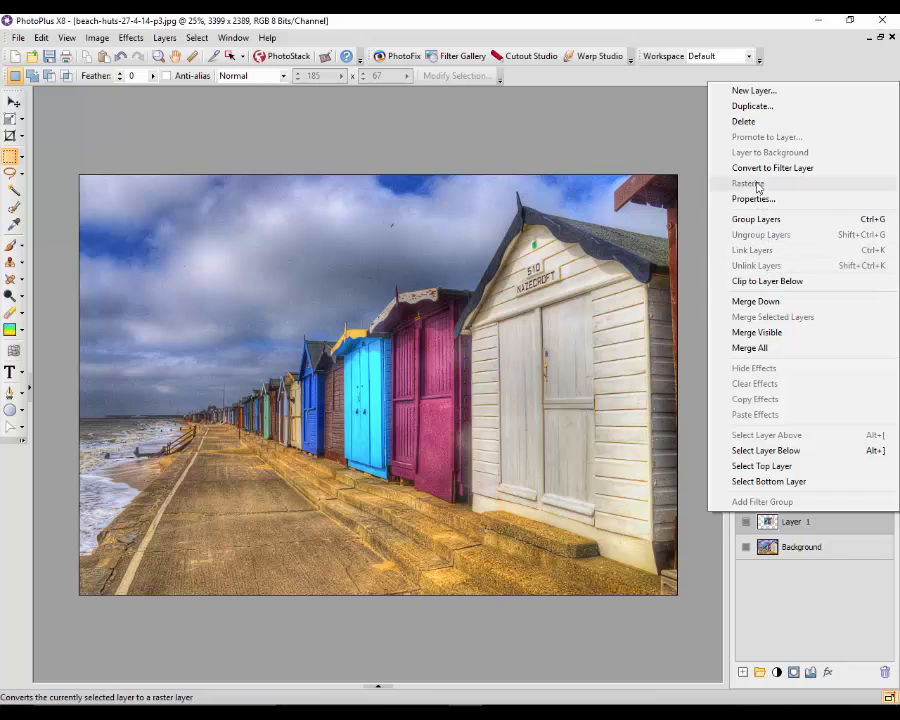
{"action": "left_click", "coordinate": [748, 121]}
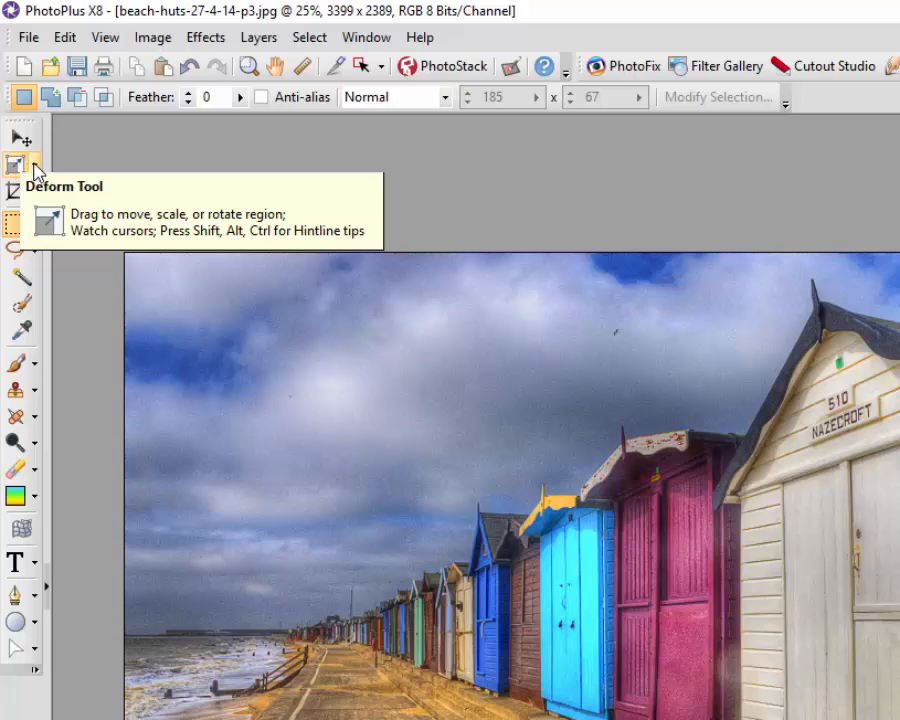
Step: Examine the tool variants grouped under Deform, Crop and Rectangle Selection, including the QuickShape Selection Tools
{"action": "left_click", "coordinate": [34, 168]}
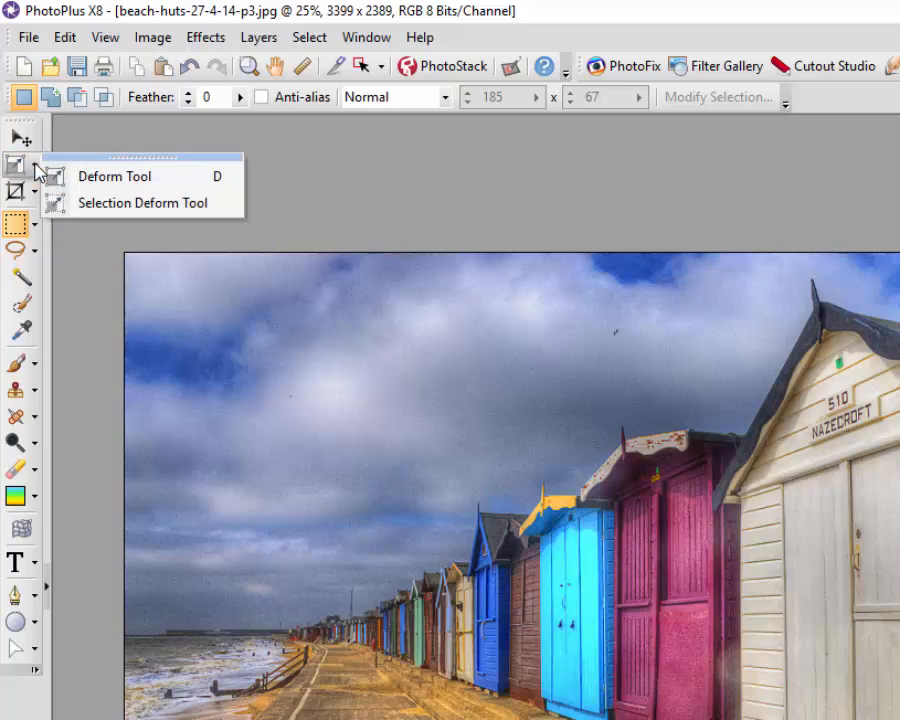
{"action": "left_click", "coordinate": [35, 168]}
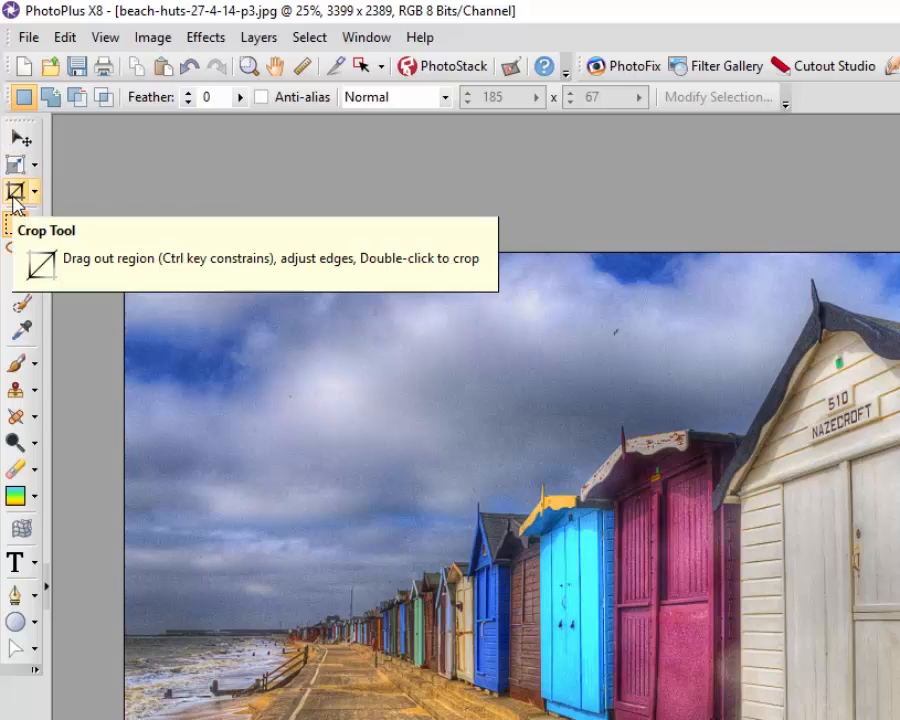
{"action": "left_click", "coordinate": [35, 193]}
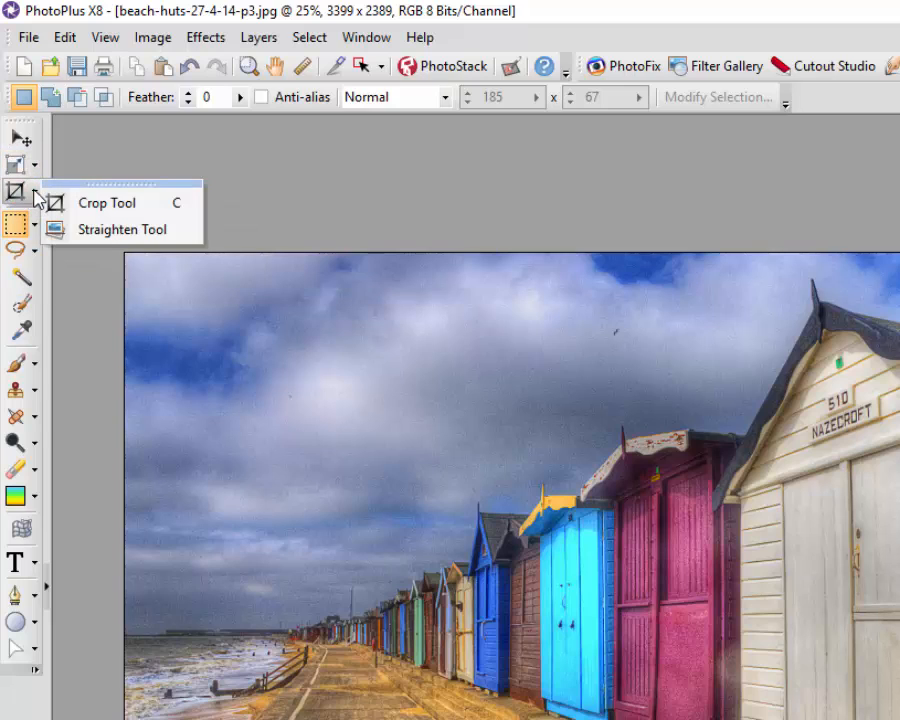
{"action": "left_click", "coordinate": [35, 195]}
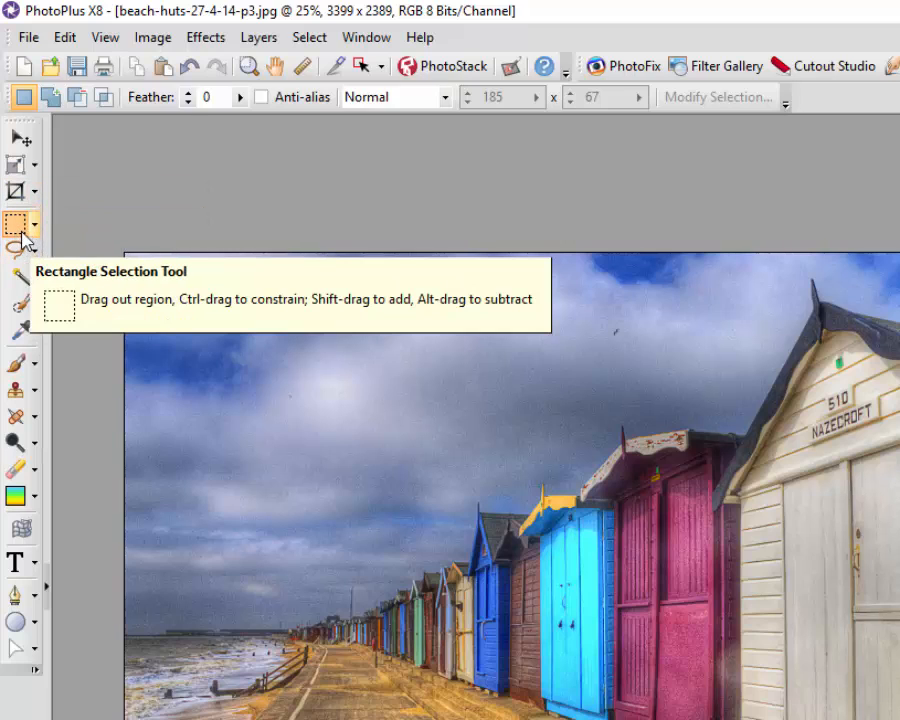
{"action": "left_click", "coordinate": [36, 230]}
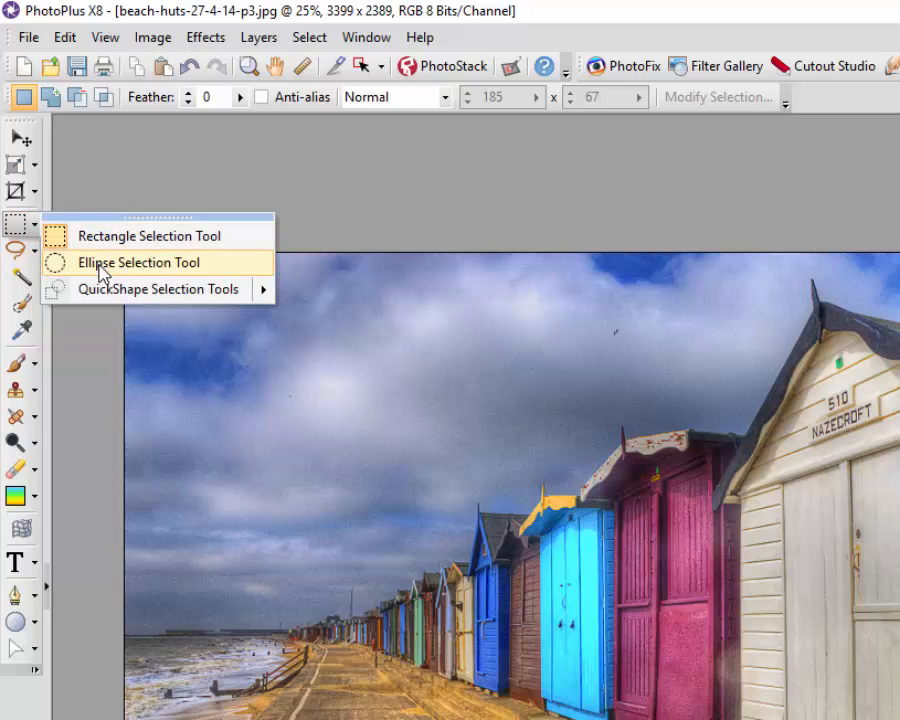
{"action": "mouse_move", "coordinate": [242, 292]}
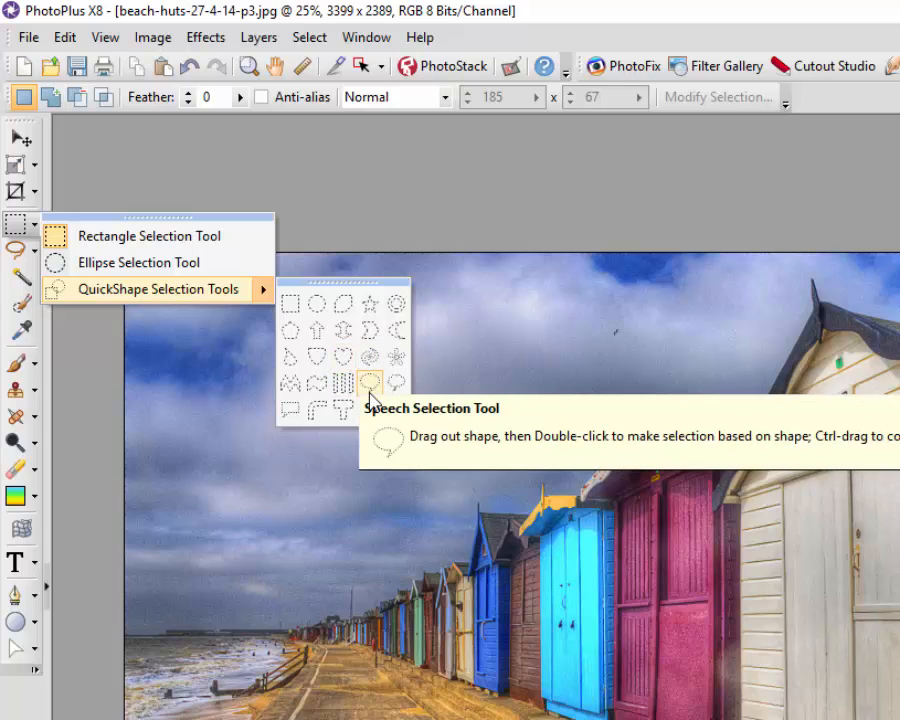
{"action": "left_click", "coordinate": [102, 359]}
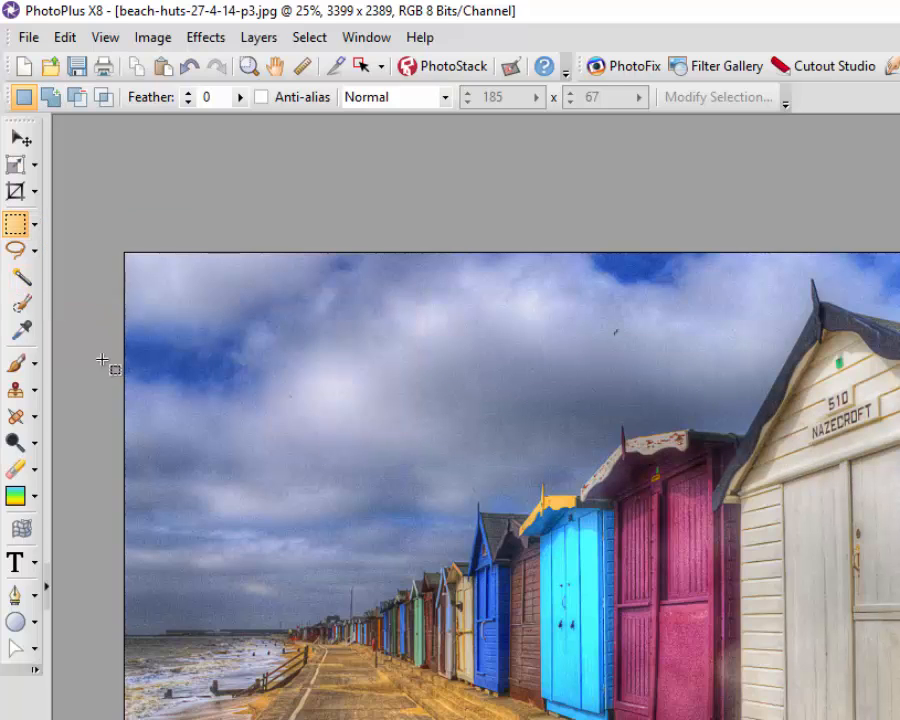
Step: Examine the tool variants grouped under the lasso, Paintbrush, Clone and Scratch Remover tools
{"action": "left_click", "coordinate": [36, 252]}
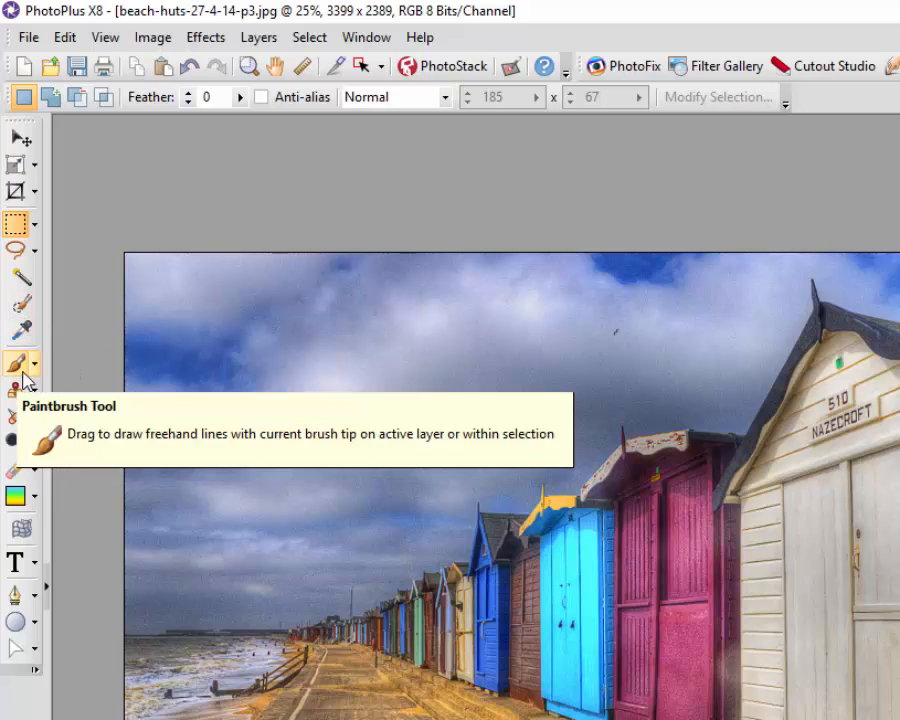
{"action": "left_click", "coordinate": [36, 368]}
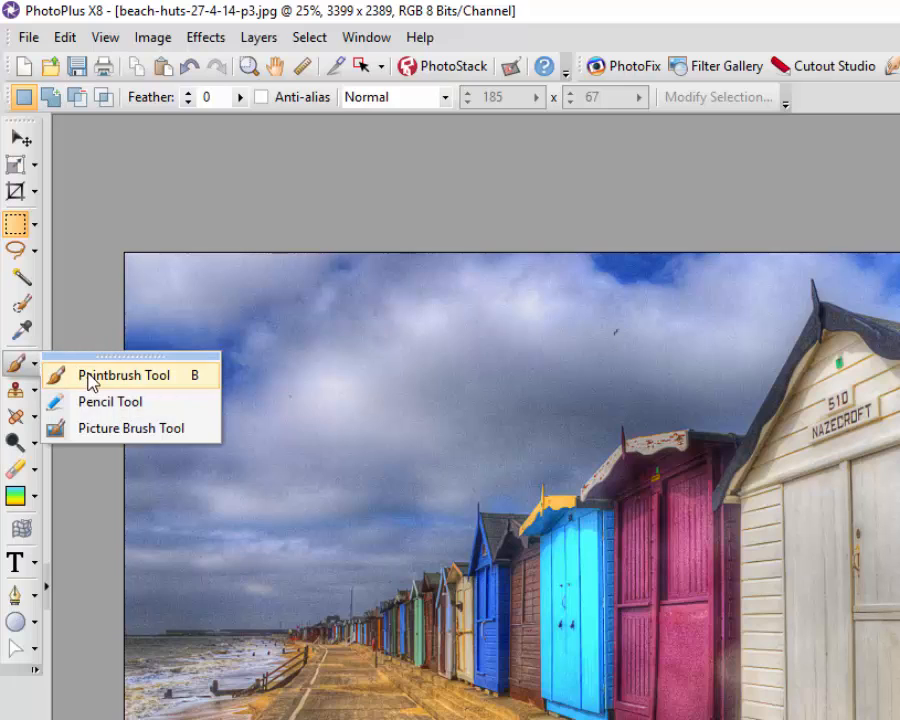
{"action": "left_click", "coordinate": [95, 456]}
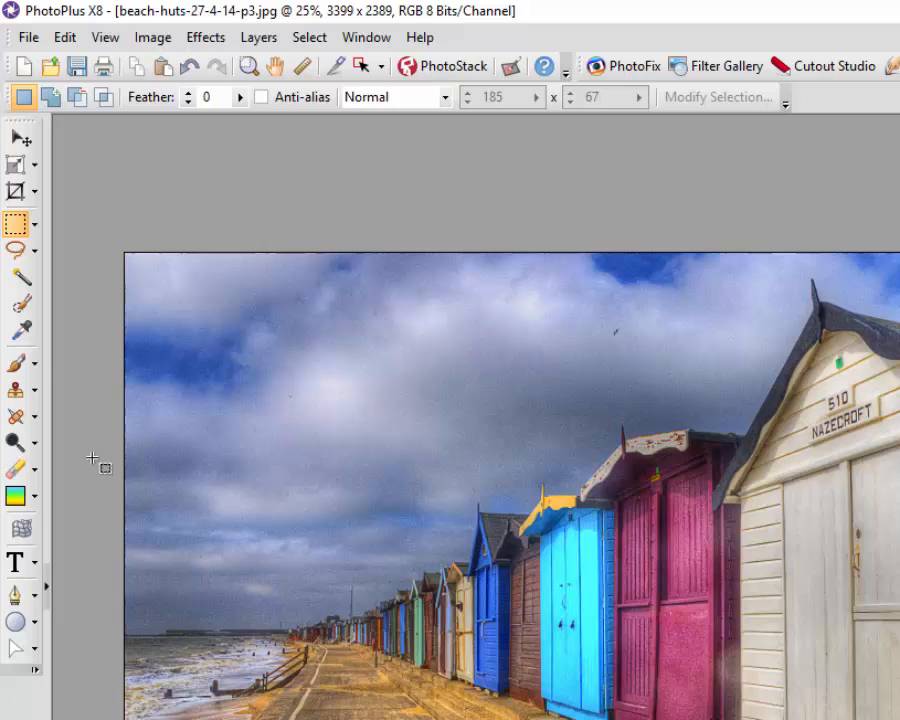
{"action": "left_click", "coordinate": [34, 394]}
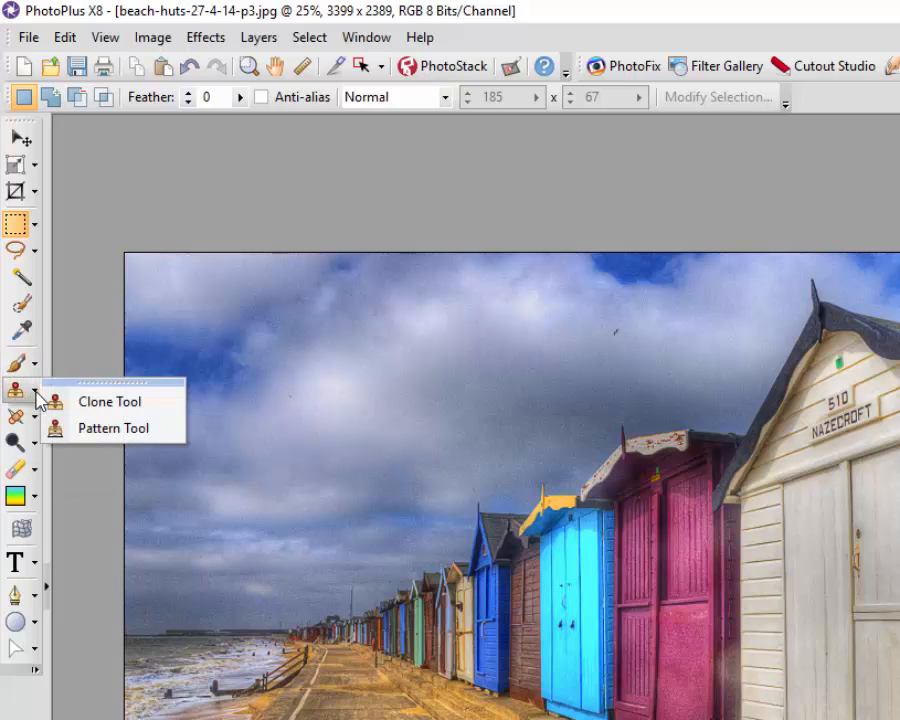
{"action": "left_click", "coordinate": [84, 452]}
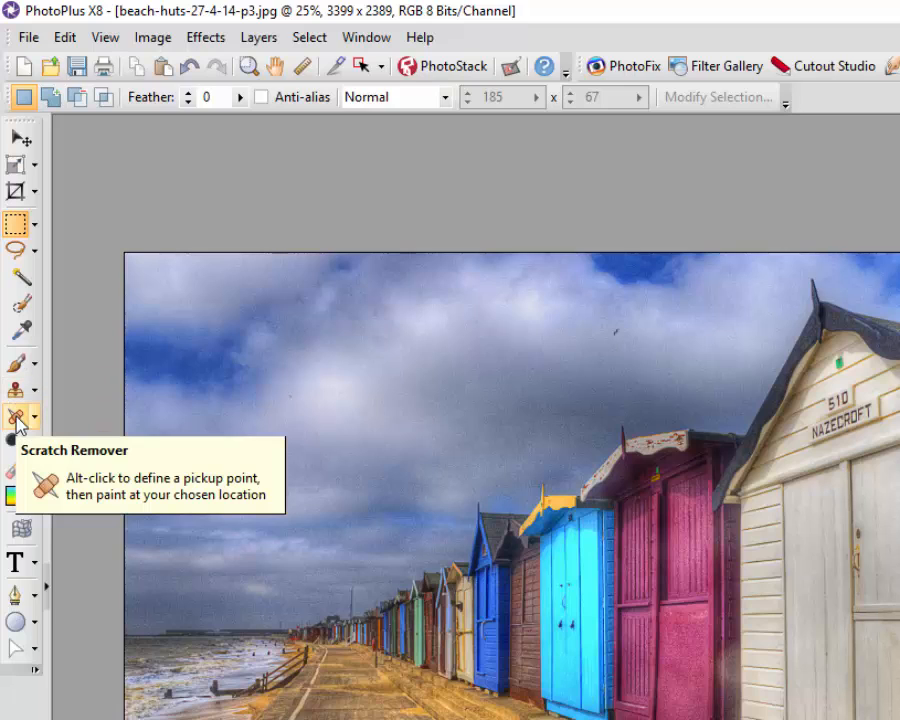
{"action": "left_click", "coordinate": [39, 418]}
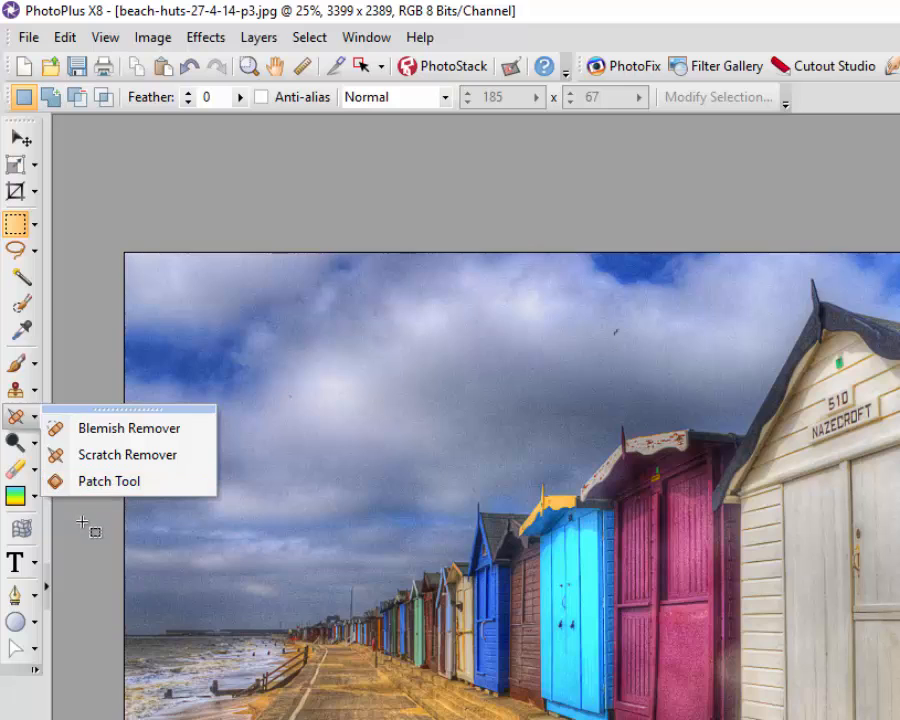
{"action": "left_click", "coordinate": [86, 525]}
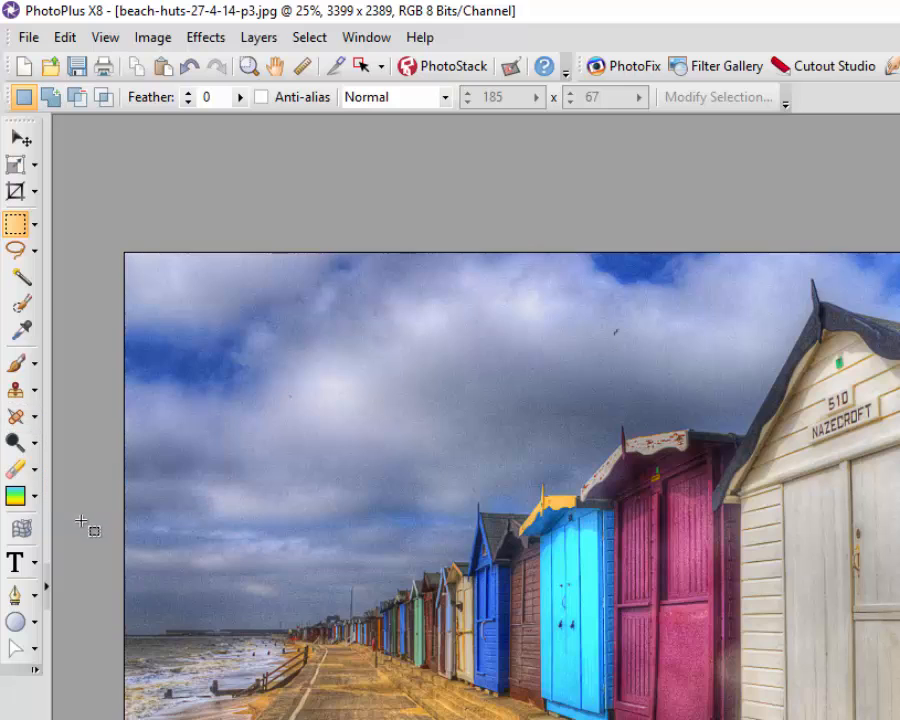
Step: Examine the tool variants grouped under the retouching, eraser, gradient fill and shape tools
{"action": "left_click", "coordinate": [37, 446]}
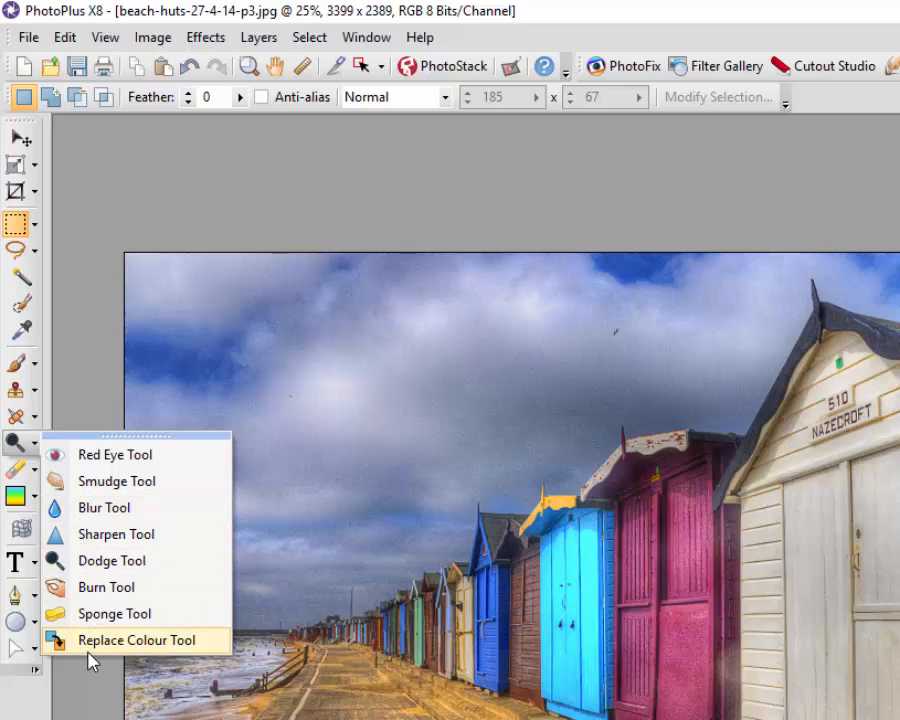
{"action": "left_click", "coordinate": [82, 688]}
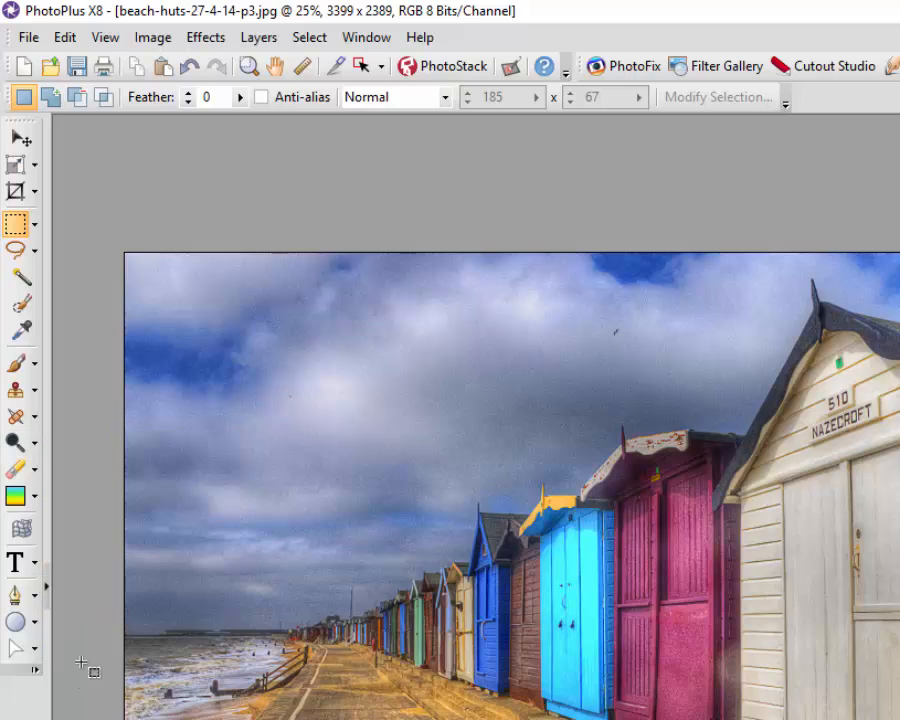
{"action": "left_click", "coordinate": [34, 470]}
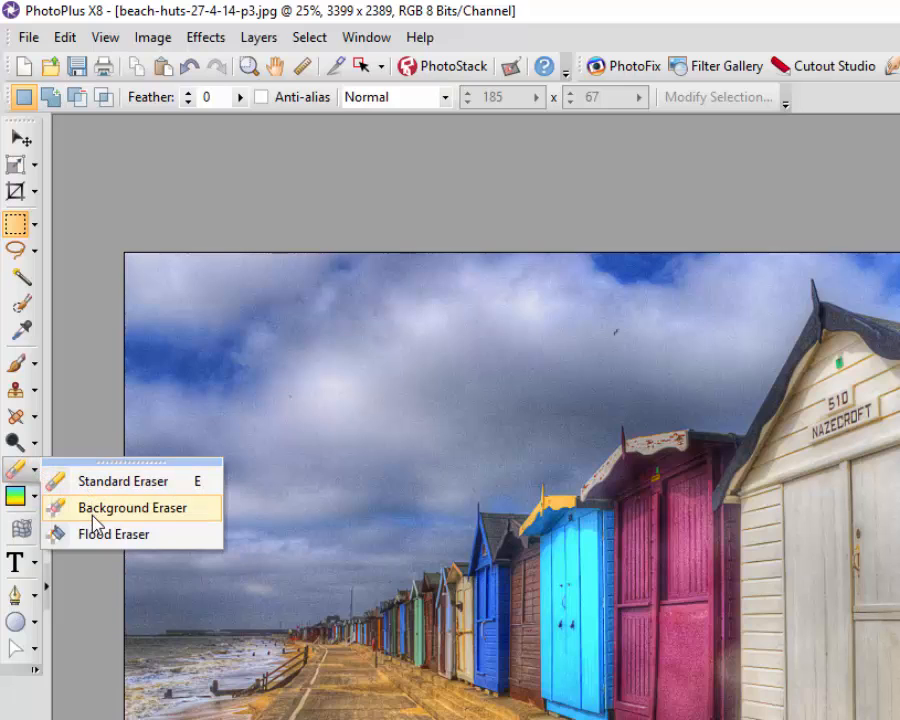
{"action": "left_click", "coordinate": [85, 573]}
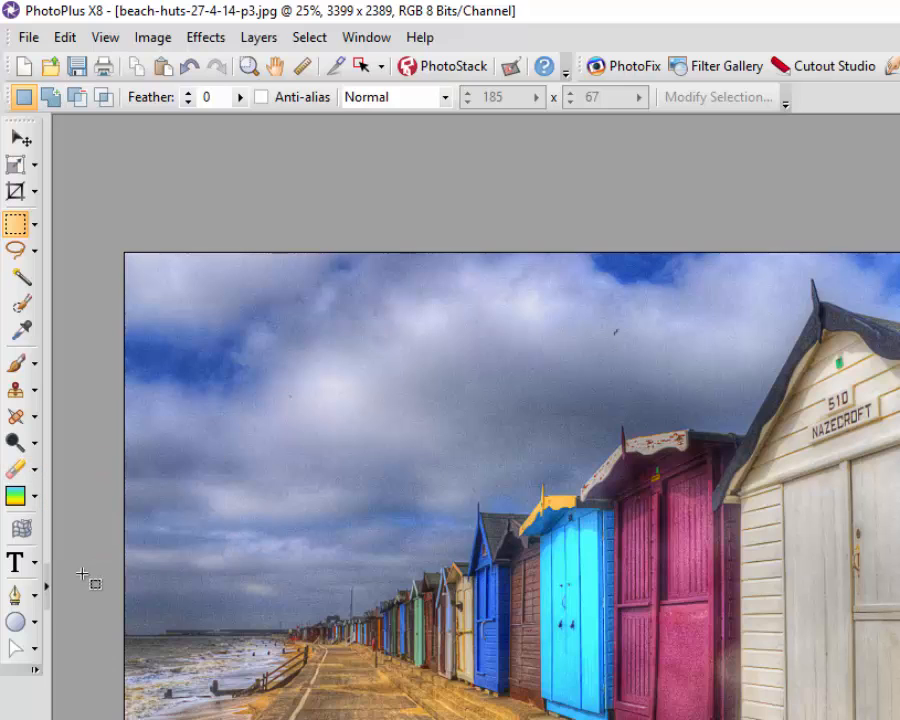
{"action": "left_click", "coordinate": [36, 497]}
{"action": "left_click", "coordinate": [37, 499]}
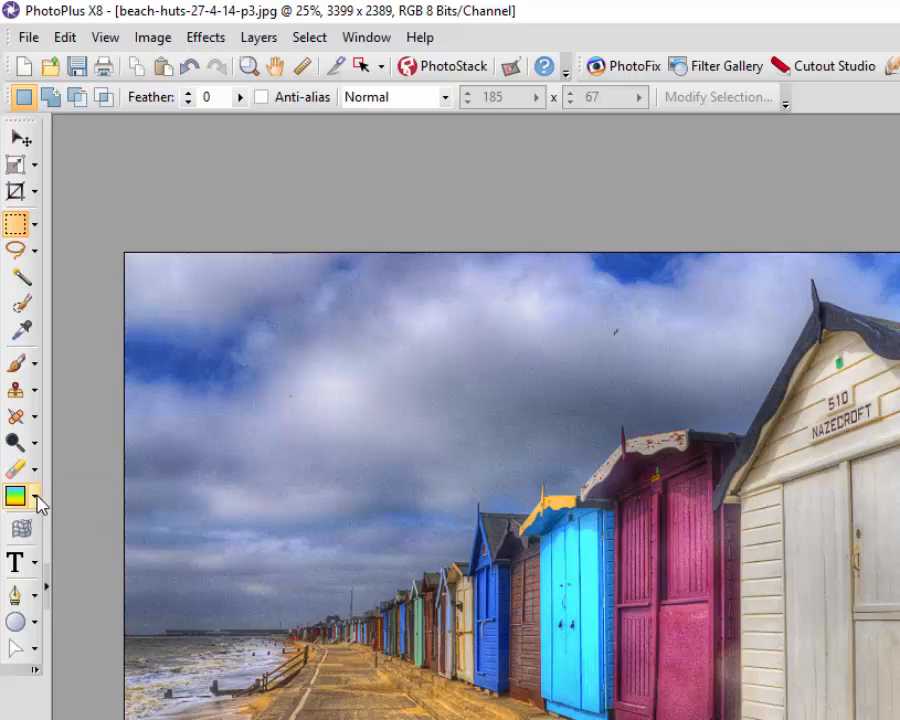
{"action": "left_click", "coordinate": [36, 625]}
{"action": "left_click", "coordinate": [36, 626]}
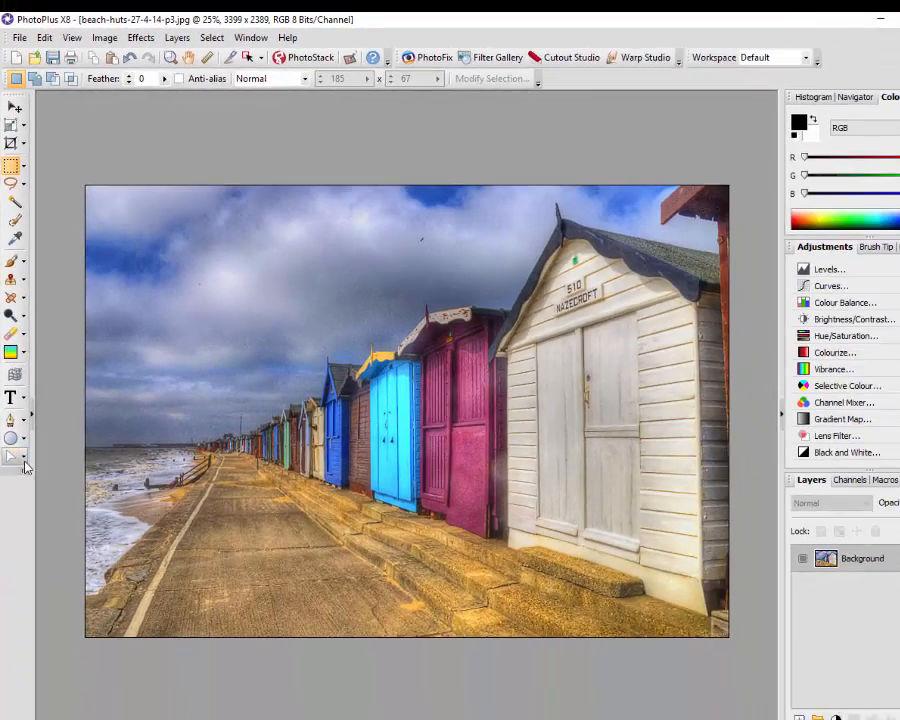
{"action": "left_click", "coordinate": [34, 649]}
{"action": "left_click", "coordinate": [27, 434]}
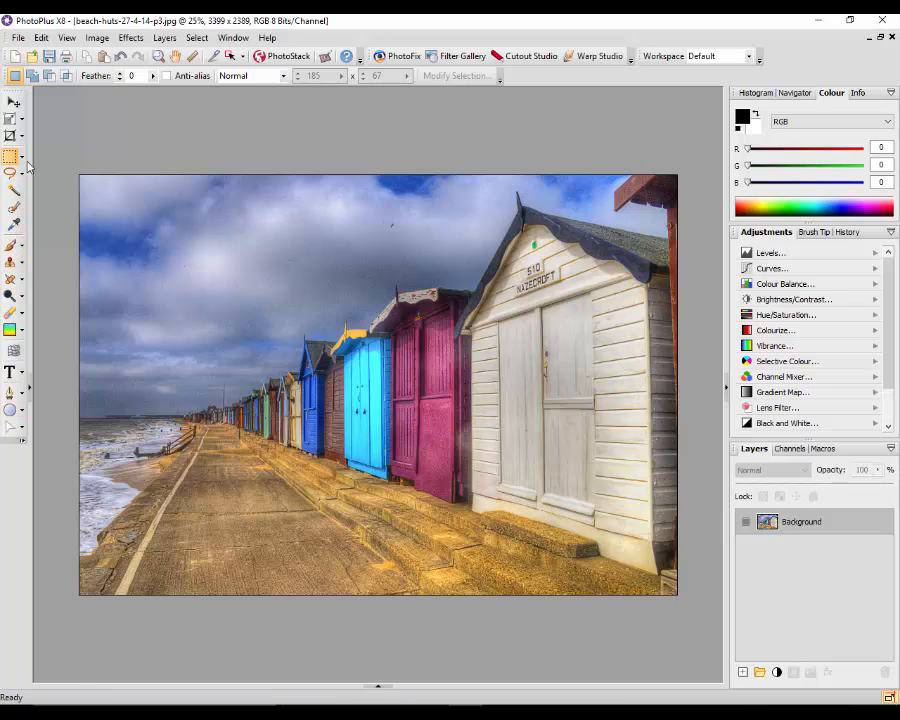
Step: Switch to Photoshop Elements and view the options of the Rectangular Marquee, Elliptical Marquee and Lasso tools
{"action": "left_click", "coordinate": [10, 264]}
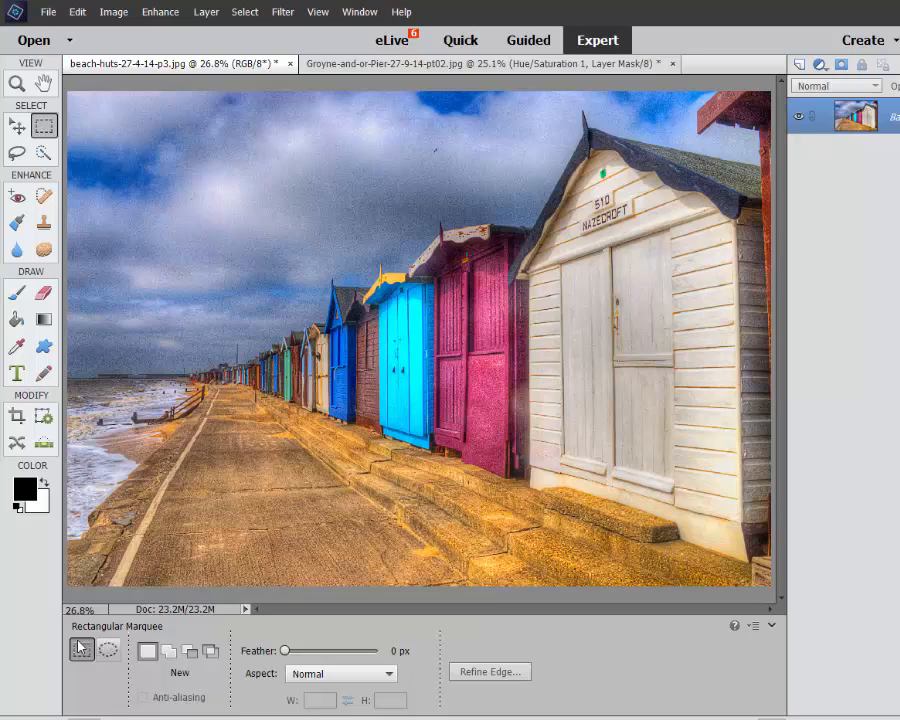
{"action": "left_click", "coordinate": [107, 652]}
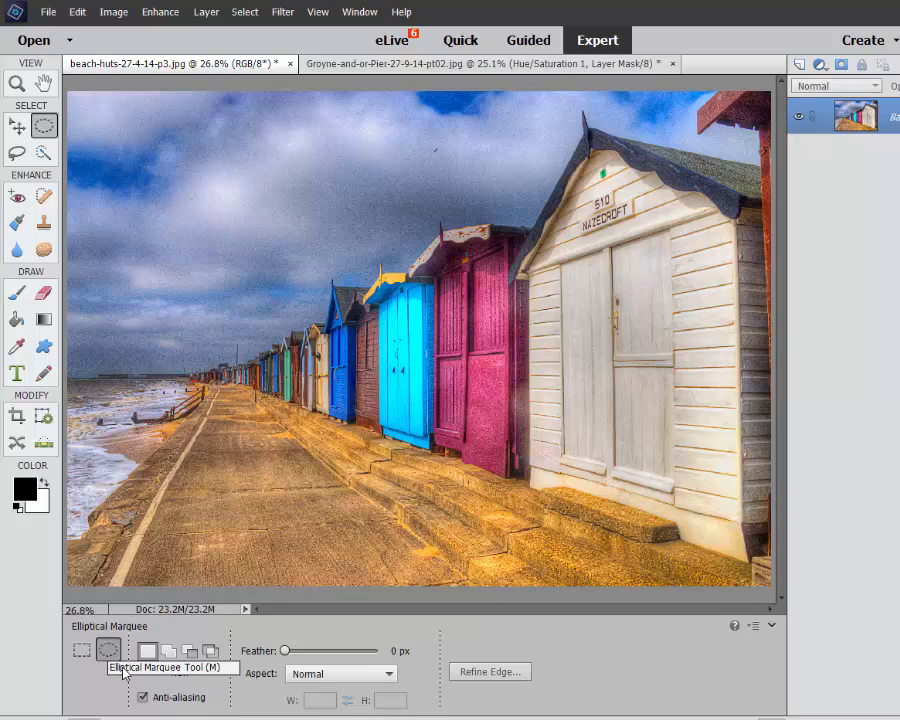
{"action": "left_click", "coordinate": [81, 650]}
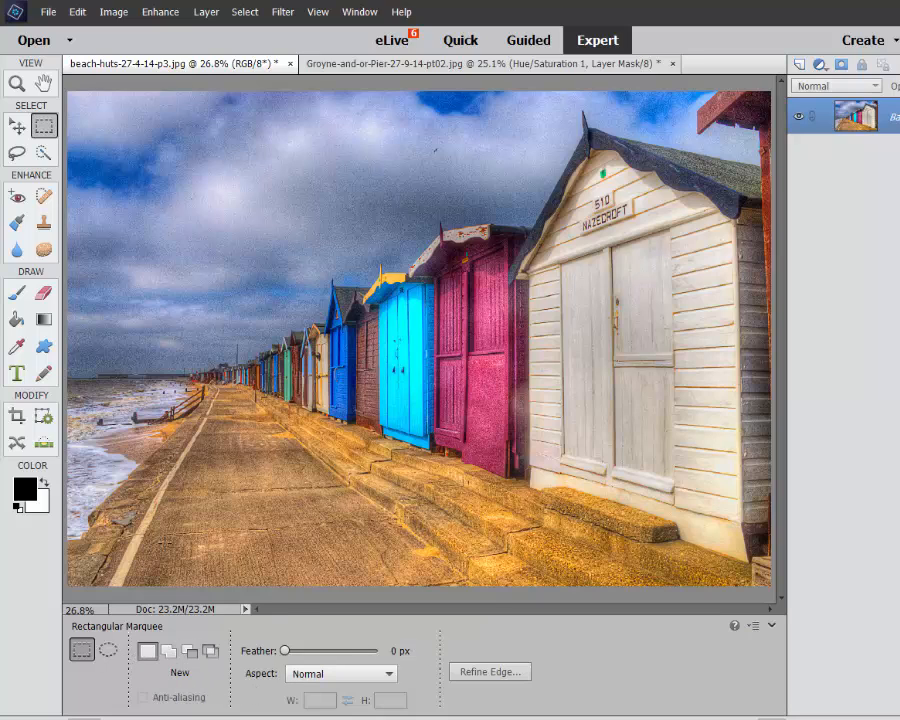
{"action": "left_click", "coordinate": [14, 155]}
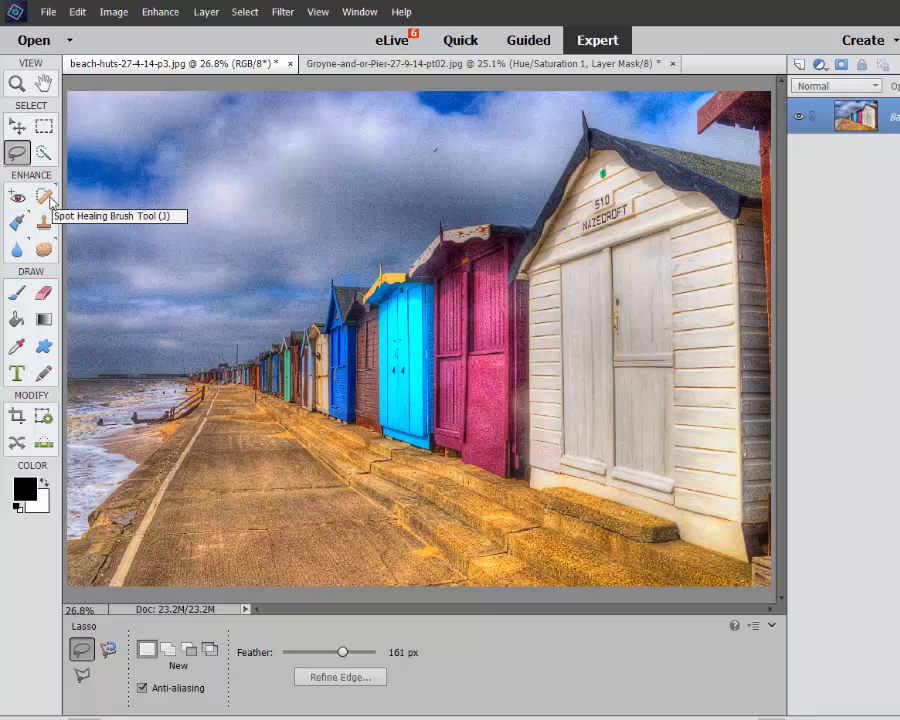
Step: View the options of the Sponge, Brush, Eraser, Paint Bucket, Gradient, Custom Shape and Crop tools in turn
{"action": "left_click", "coordinate": [43, 253]}
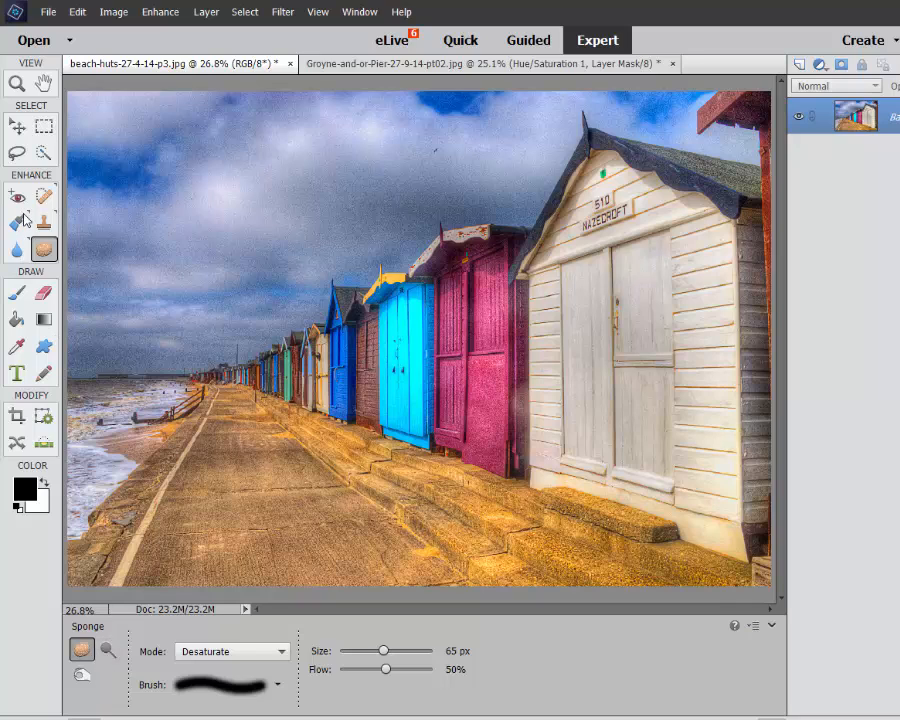
{"action": "left_click", "coordinate": [17, 294]}
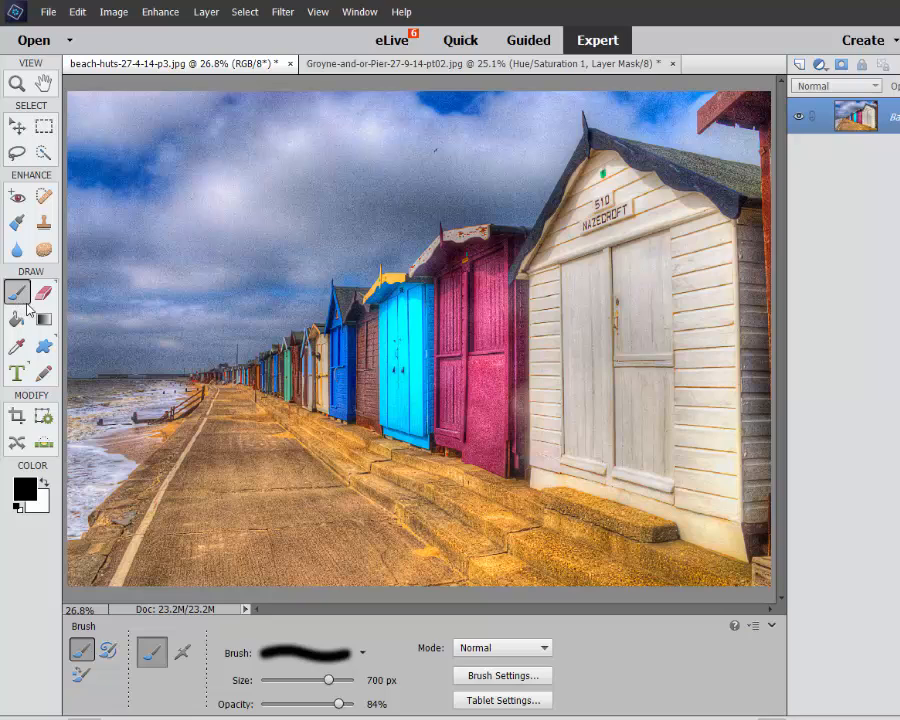
{"action": "left_click", "coordinate": [43, 293]}
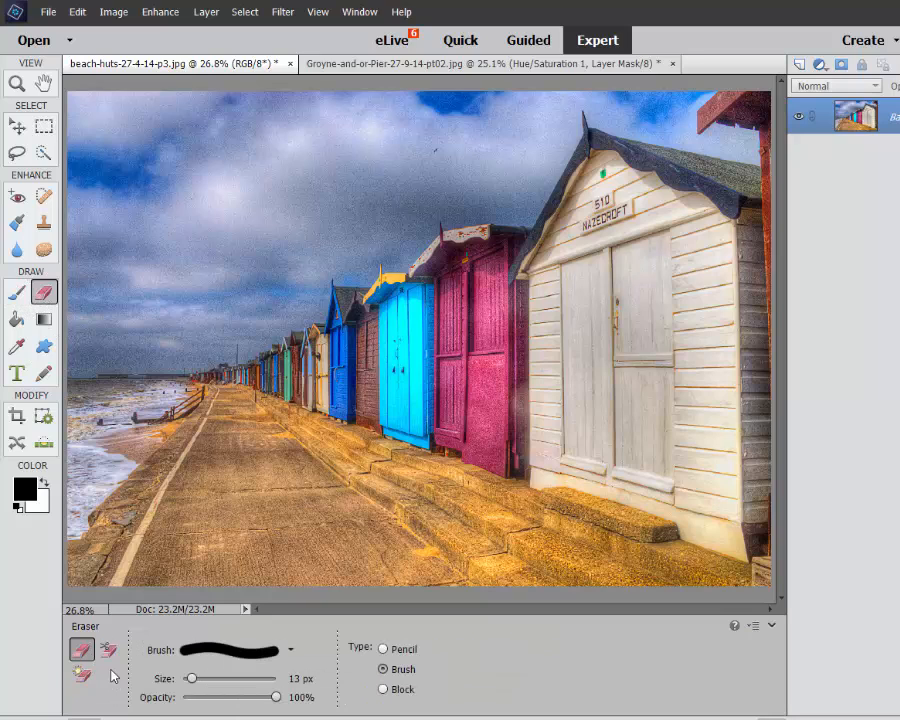
{"action": "left_click", "coordinate": [16, 322]}
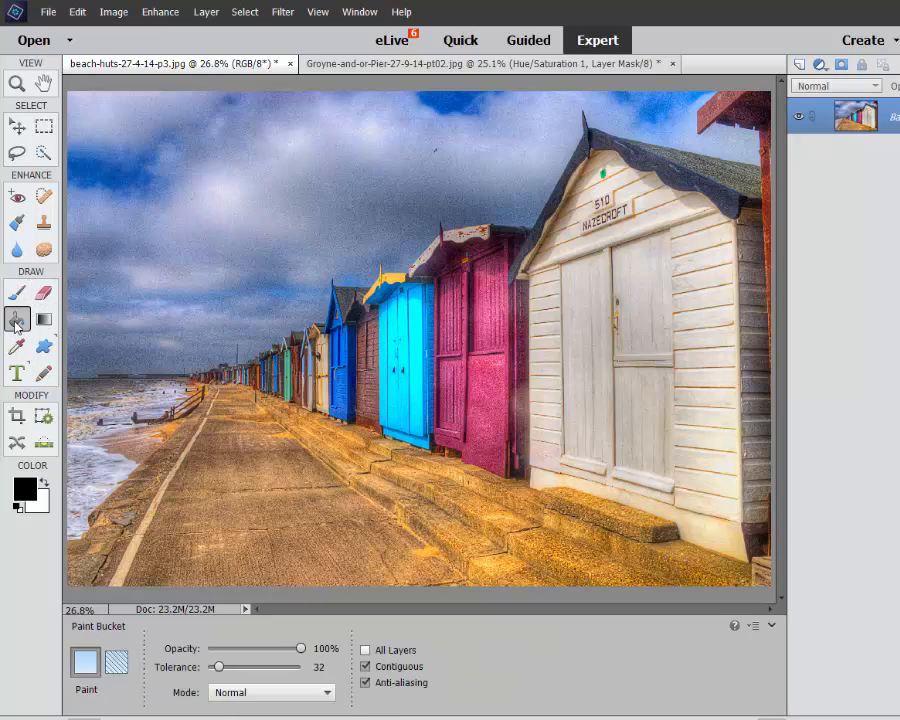
{"action": "left_click", "coordinate": [43, 319]}
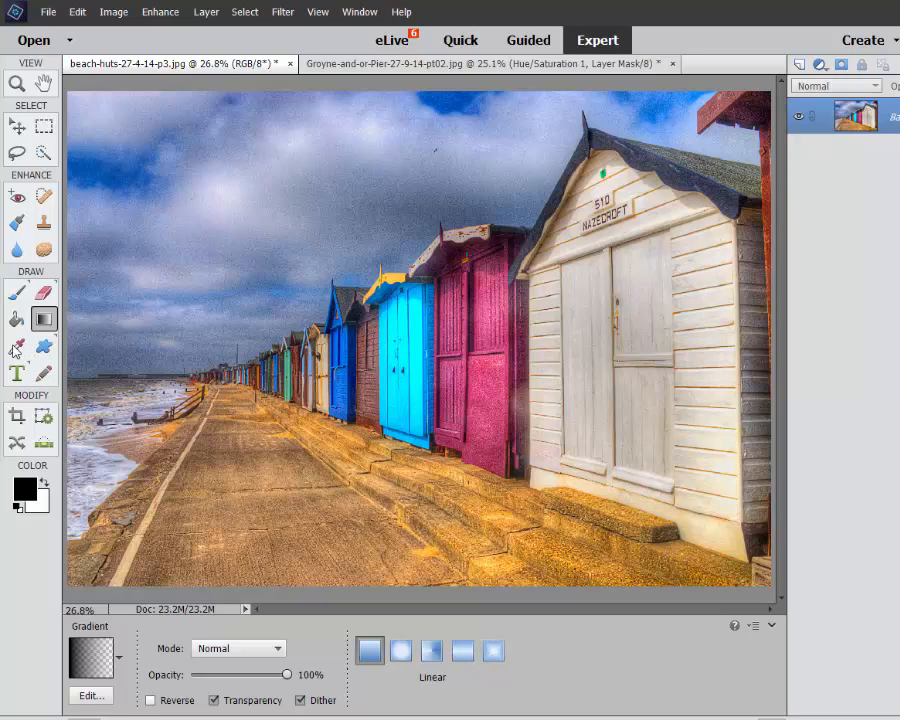
{"action": "left_click", "coordinate": [44, 347]}
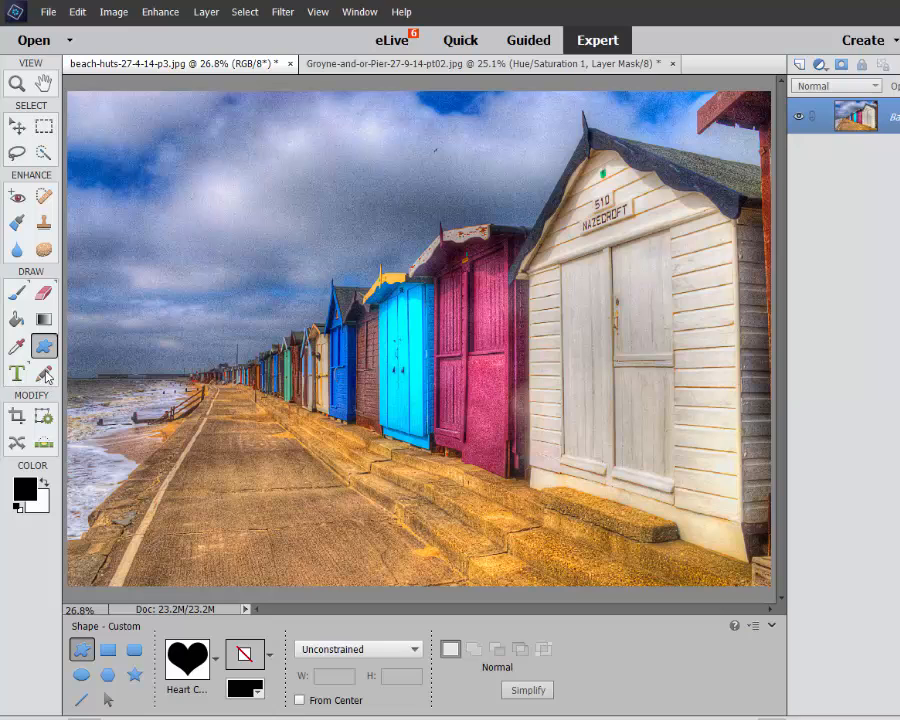
{"action": "left_click", "coordinate": [17, 418]}
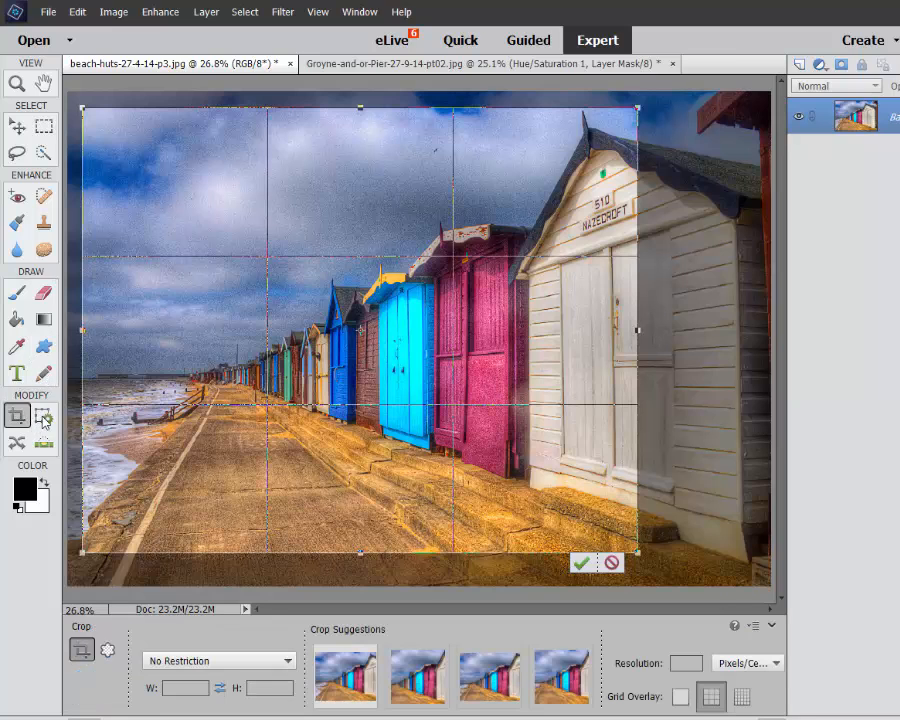
Step: Compare the Straighten and Clone Stamp tools of Photoshop Elements with the retouching tools grouped together in PhotoPlus X8
{"action": "left_click", "coordinate": [44, 443]}
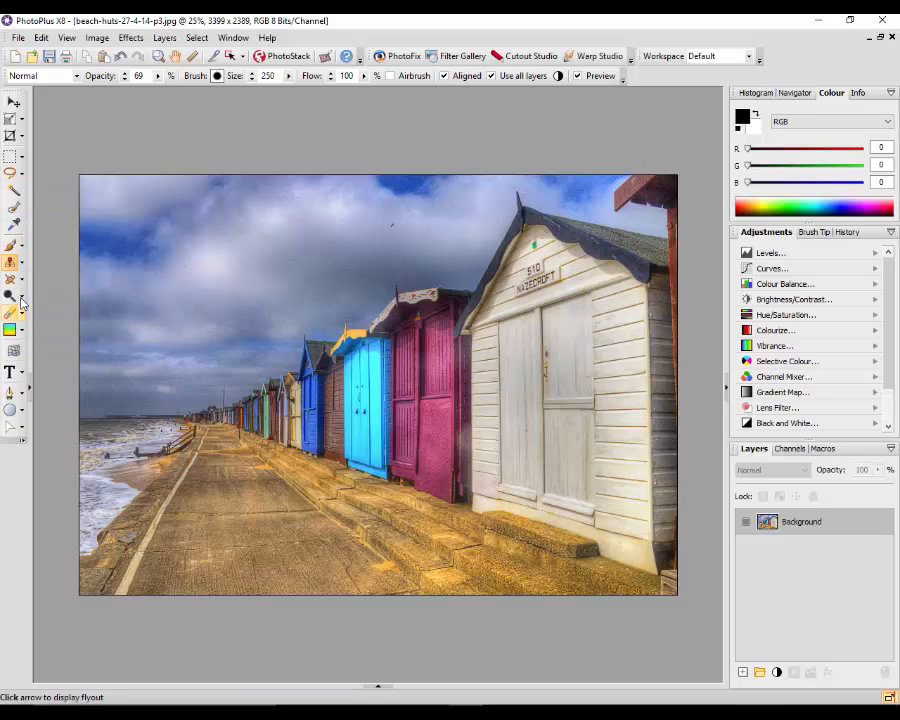
{"action": "left_click", "coordinate": [22, 282]}
{"action": "left_click", "coordinate": [20, 296]}
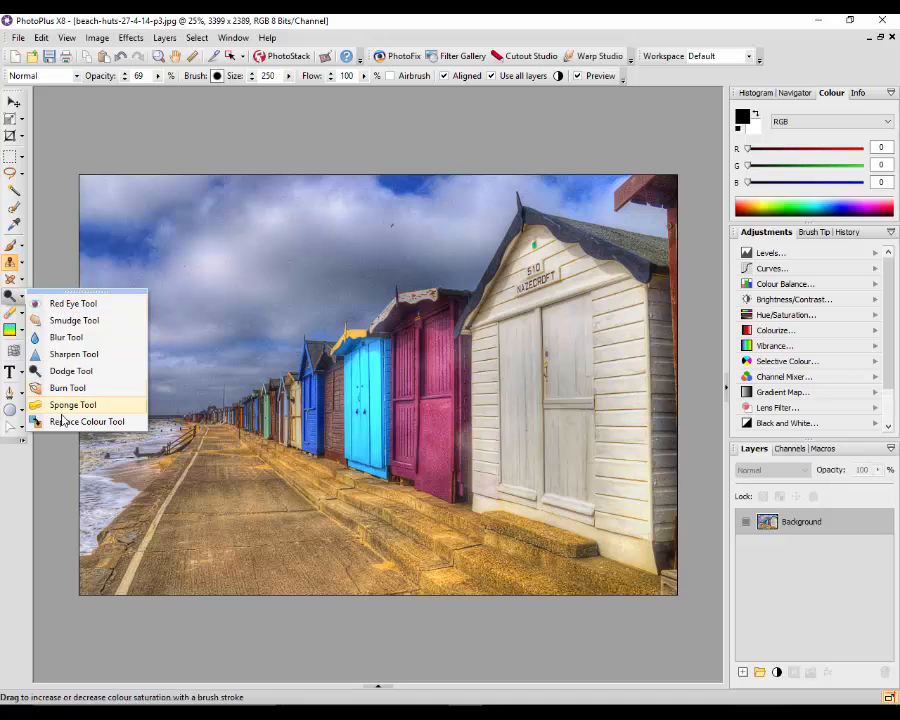
{"action": "left_click", "coordinate": [9, 265]}
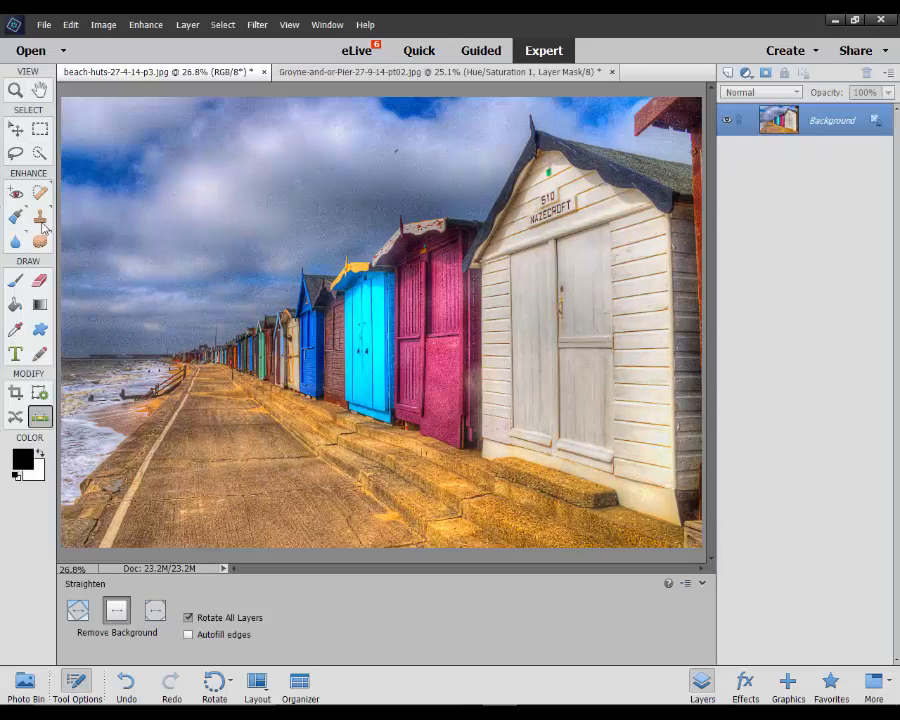
{"action": "left_click", "coordinate": [40, 217]}
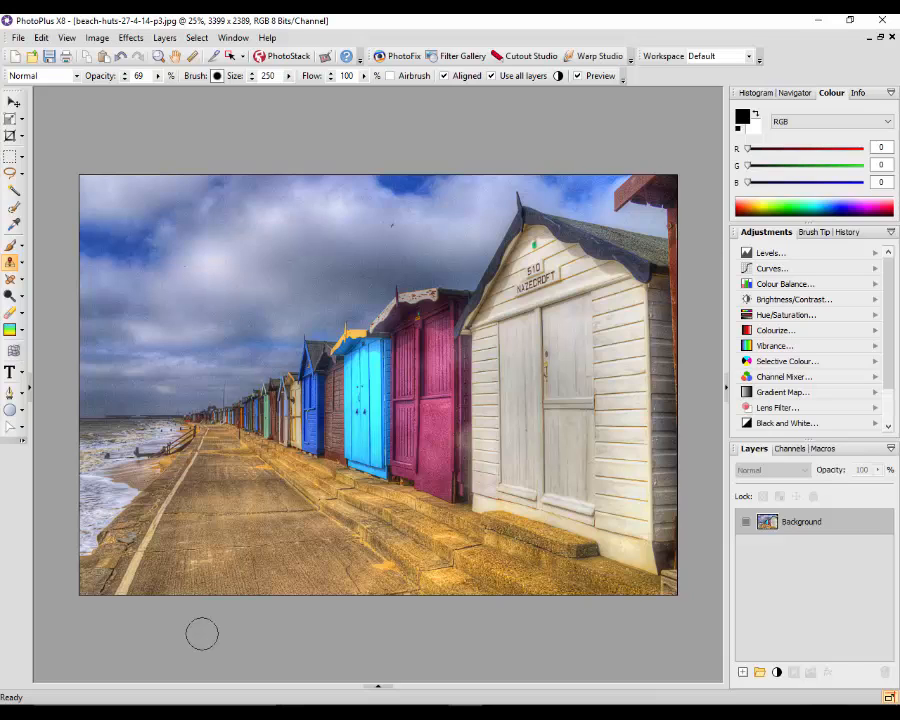
Step: Switch to PhotoPlus X8 and examine the effects offered in the Noise, Edge and Blur categories
{"action": "left_click", "coordinate": [131, 38]}
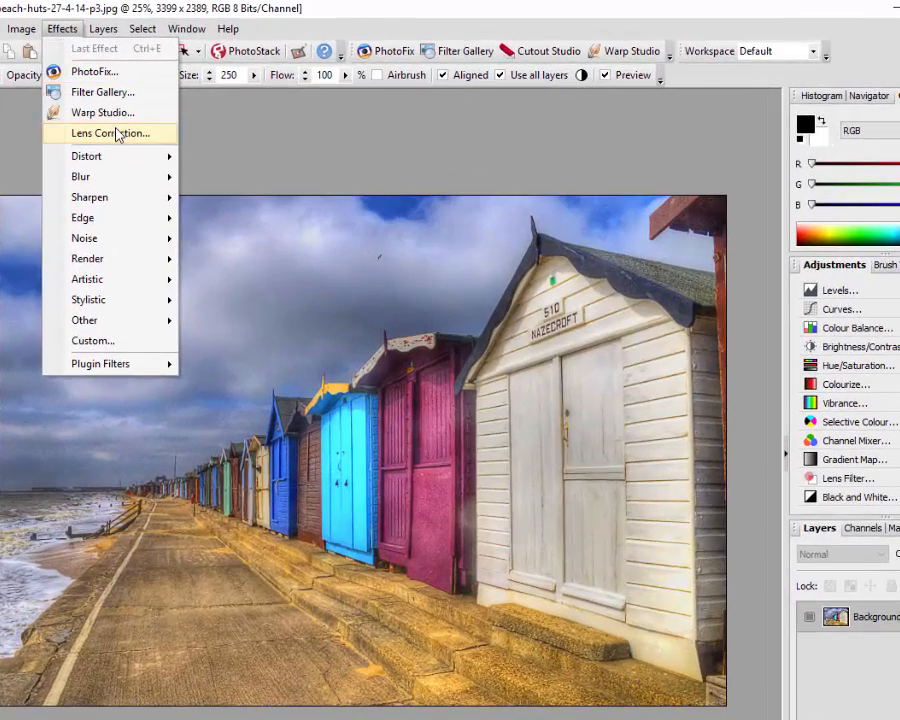
{"action": "mouse_move", "coordinate": [108, 165]}
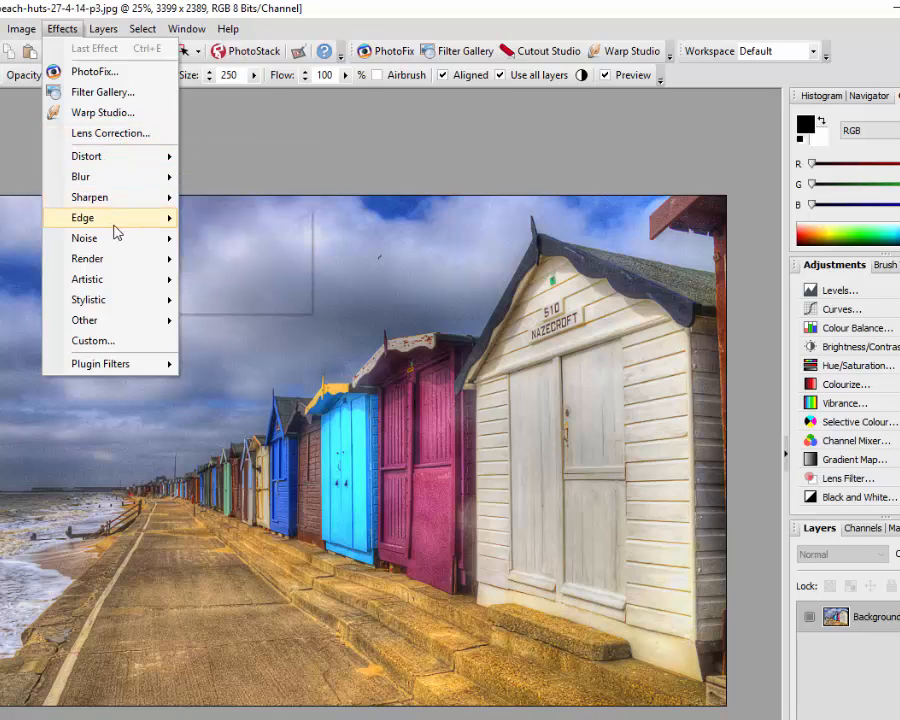
{"action": "mouse_move", "coordinate": [117, 237]}
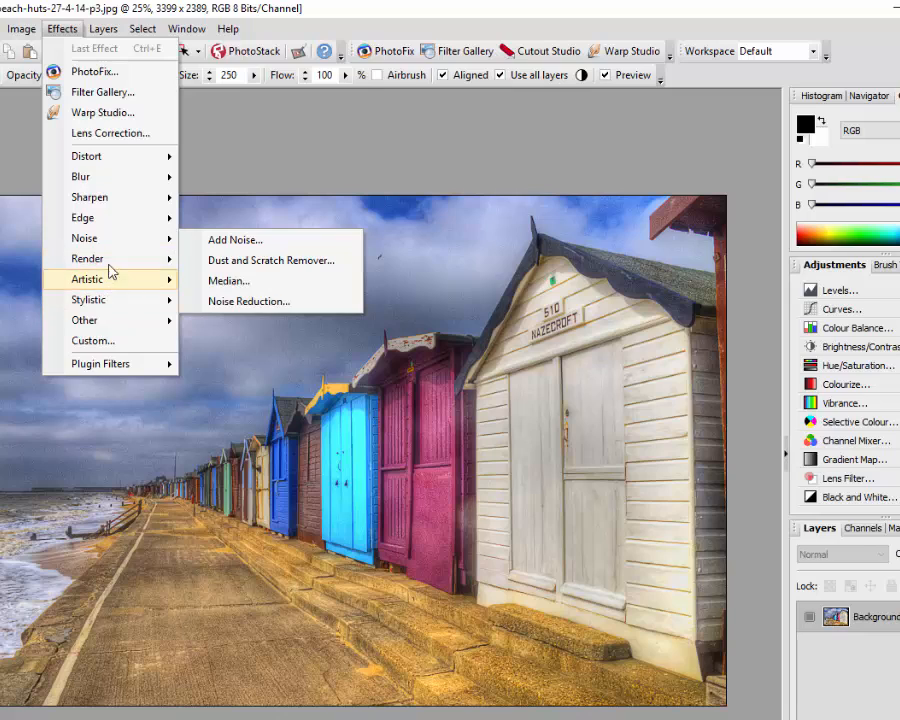
{"action": "mouse_move", "coordinate": [107, 206]}
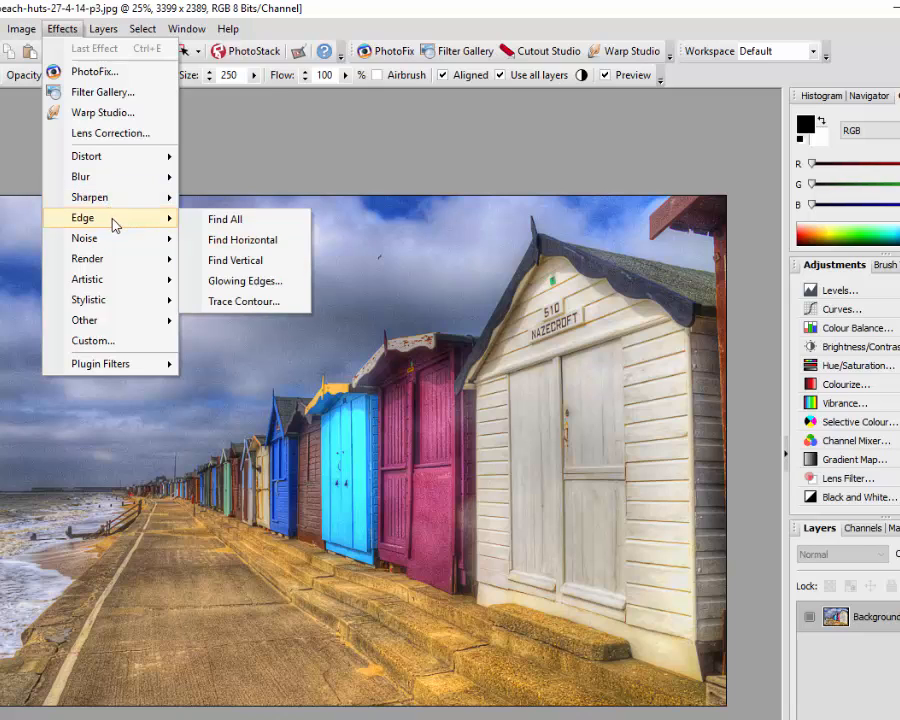
{"action": "mouse_move", "coordinate": [177, 183]}
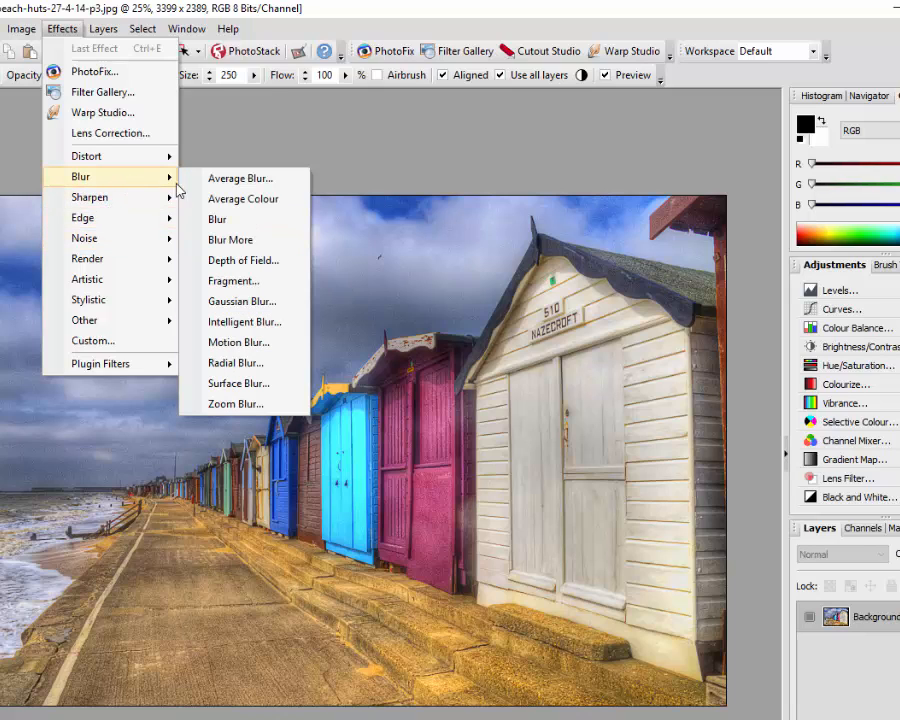
Step: Preview the Gaussian Blur effect on the beach huts photo and dismiss it without applying
{"action": "left_click", "coordinate": [244, 302]}
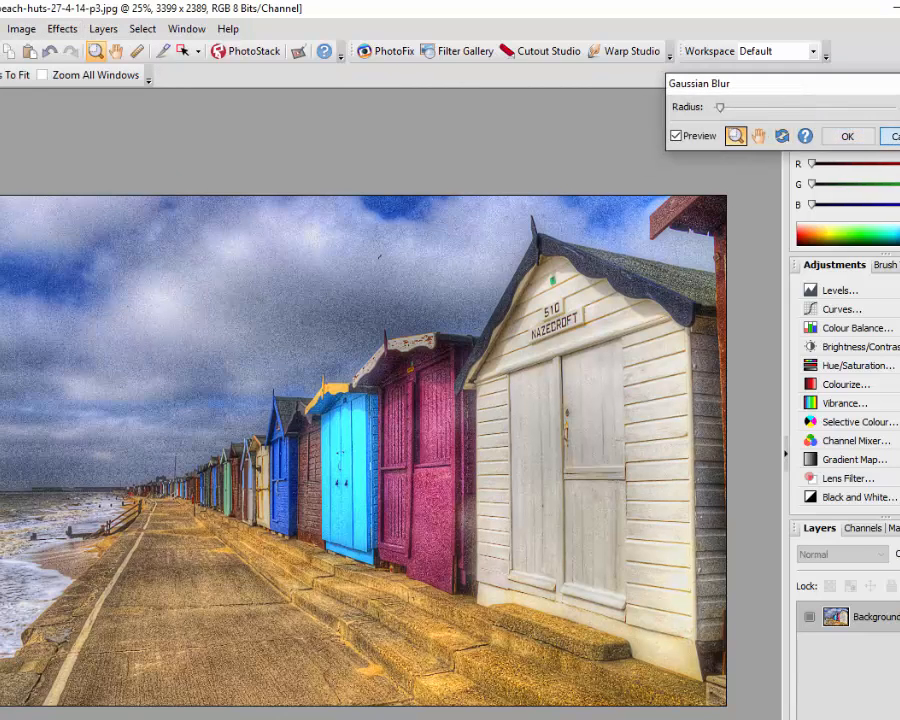
{"action": "left_click", "coordinate": [893, 136]}
{"action": "key", "text": "ctrl+z"}
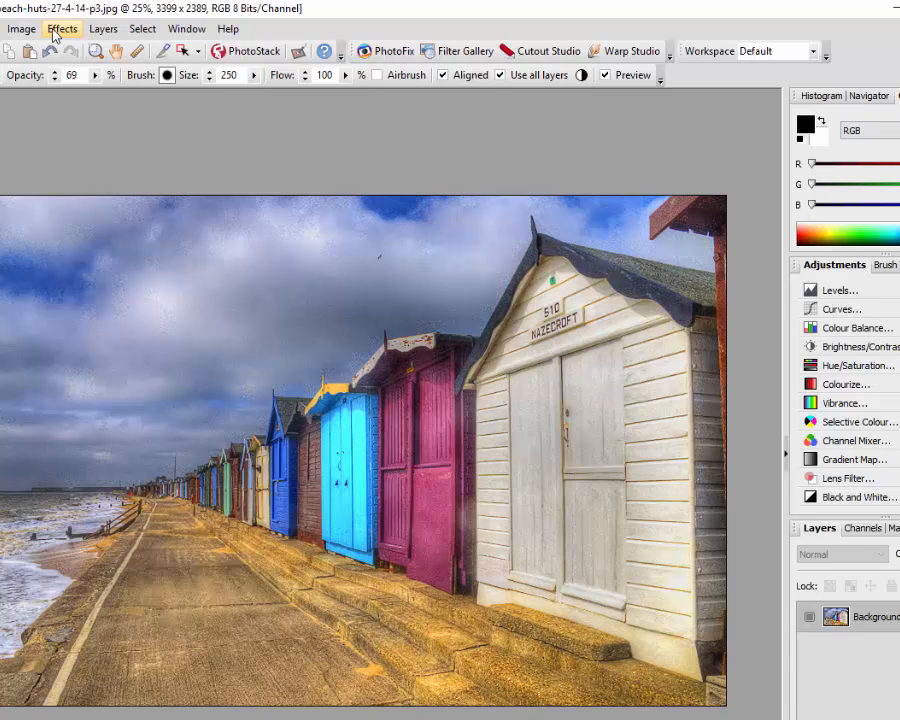
Step: Preview the artistic Pencil effect in the Filter Gallery, view the Render and Edge filter thumbnails, and close the gallery without applying
{"action": "left_click", "coordinate": [60, 29]}
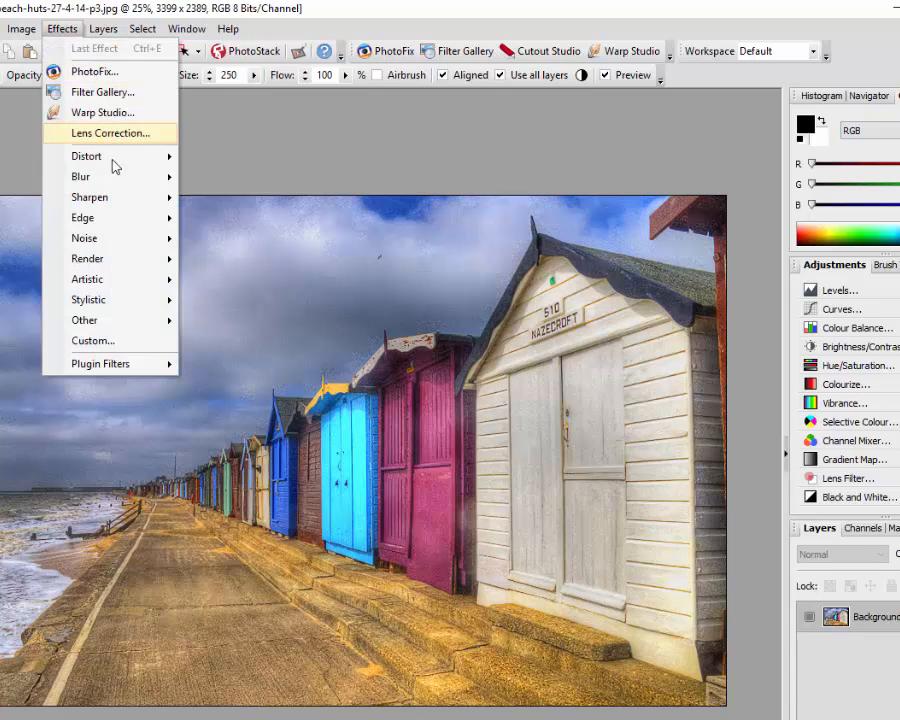
{"action": "mouse_move", "coordinate": [130, 288]}
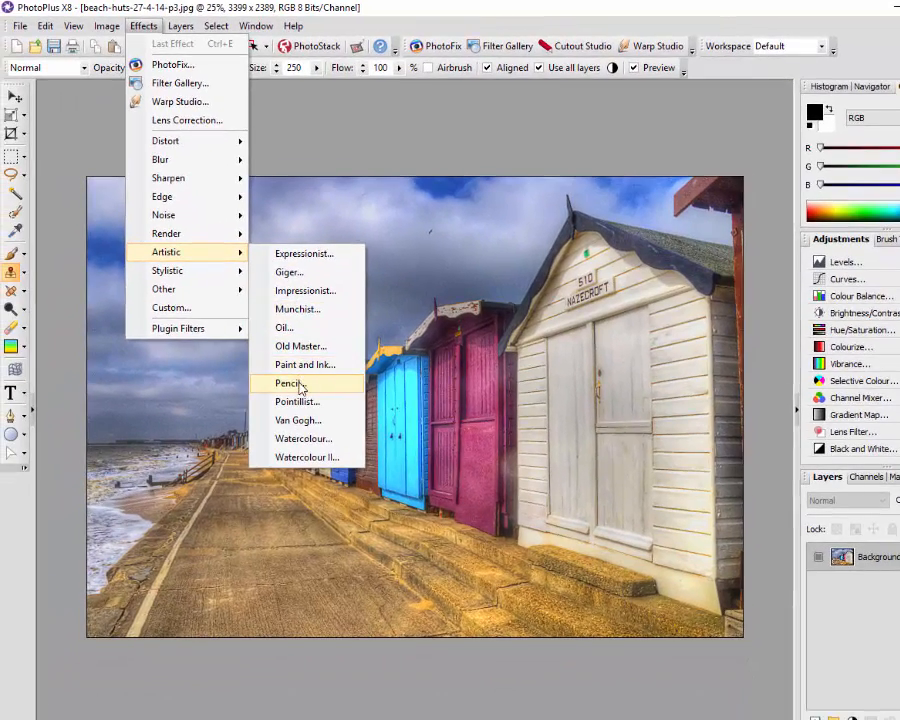
{"action": "left_click", "coordinate": [290, 383]}
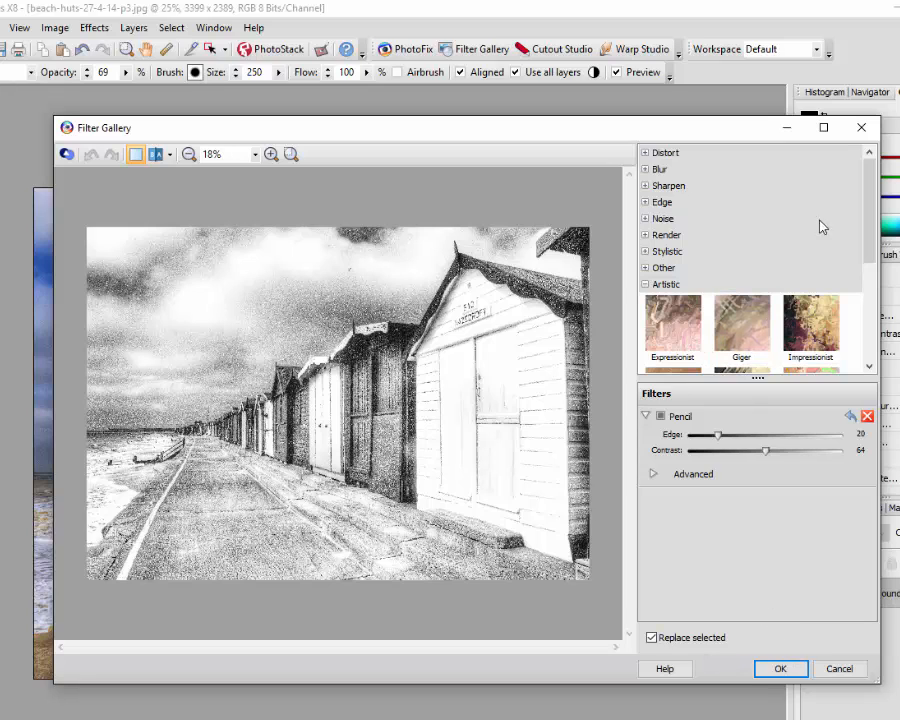
{"action": "scroll", "coordinate": [877, 226], "scroll_direction": "down", "scroll_amount": 2}
{"action": "mouse_move", "coordinate": [875, 220]}
{"action": "left_mouse_down"}
{"action": "mouse_move", "coordinate": [874, 230]}
{"action": "mouse_move", "coordinate": [869, 202]}
{"action": "left_mouse_up"}
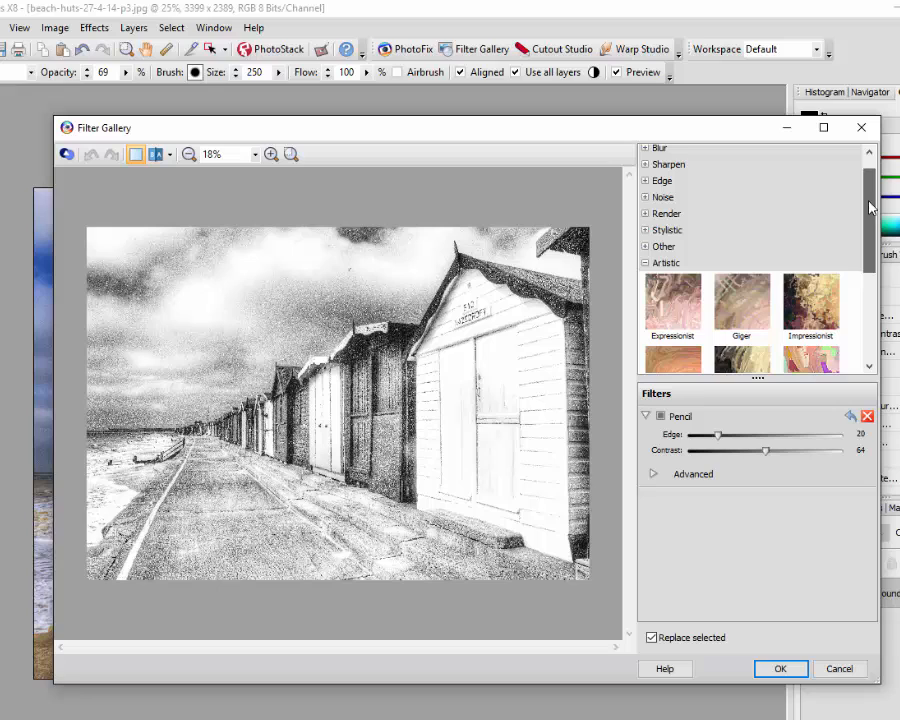
{"action": "left_click", "coordinate": [645, 213]}
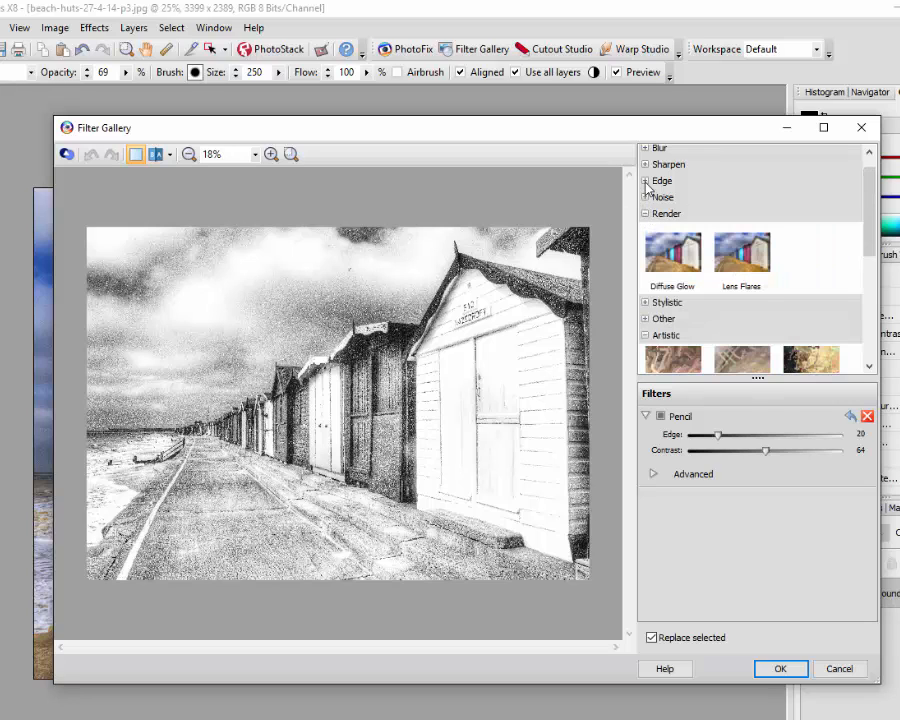
{"action": "left_click", "coordinate": [645, 181]}
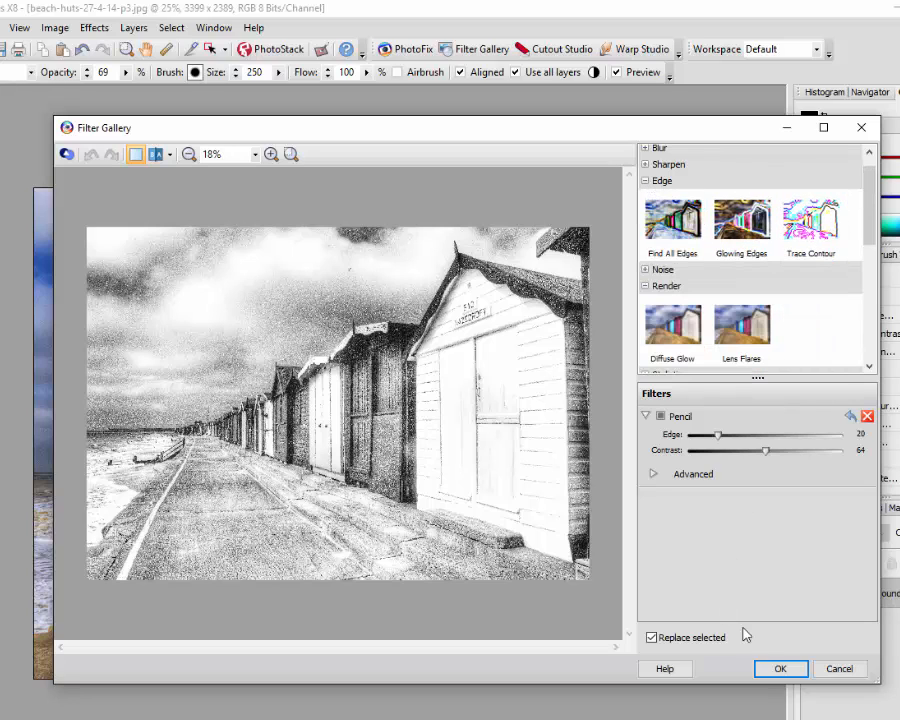
{"action": "left_click", "coordinate": [839, 669]}
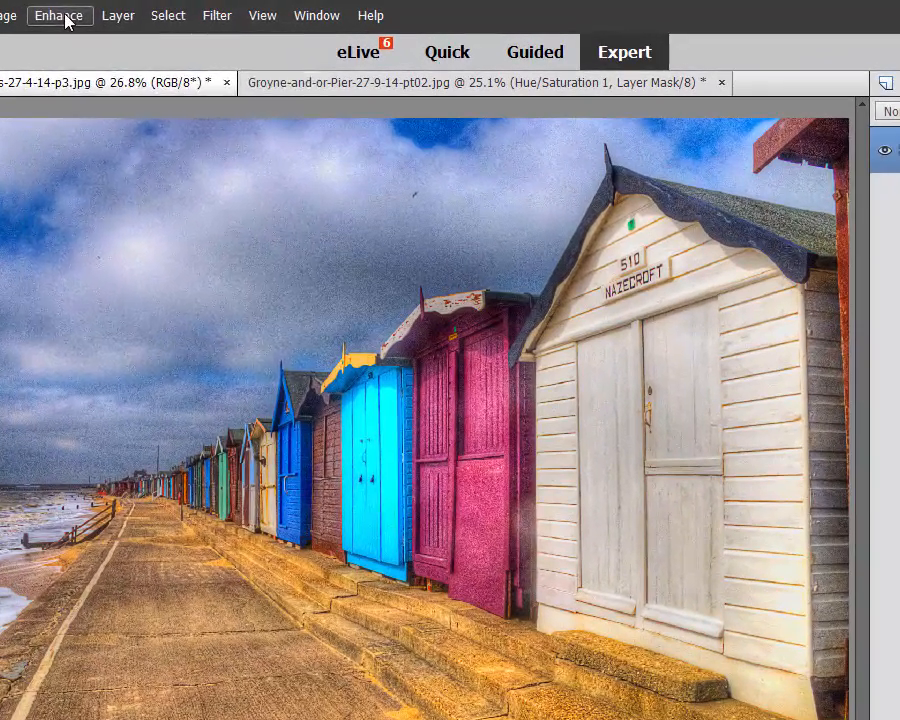
Step: Switch to Photoshop Elements, view its enhancement and filter commands, and preview Gaussian Blur without applying it
{"action": "left_click", "coordinate": [113, 14]}
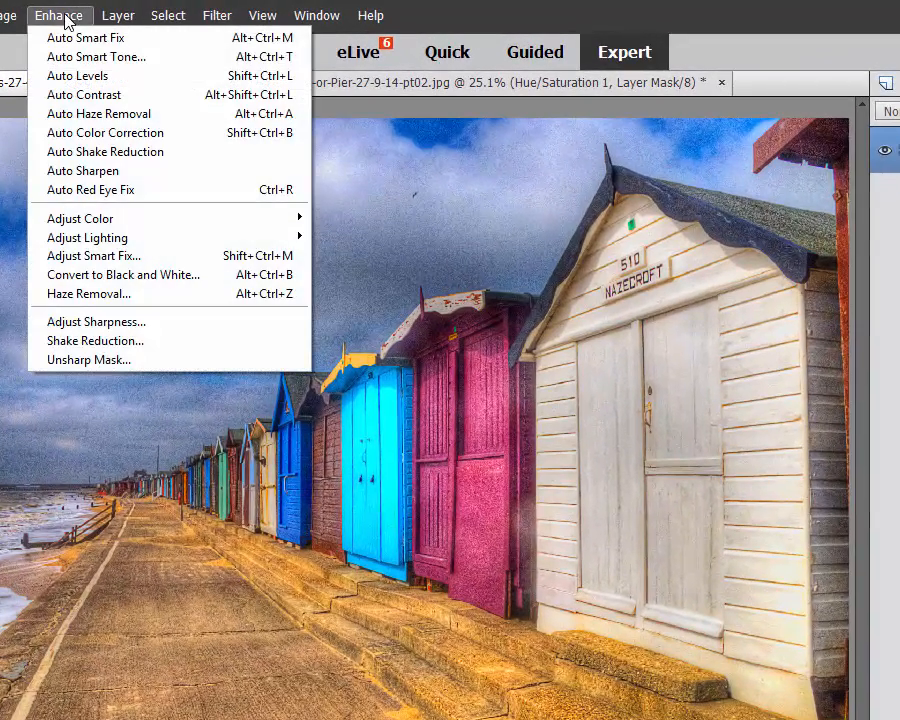
{"action": "mouse_move", "coordinate": [205, 18]}
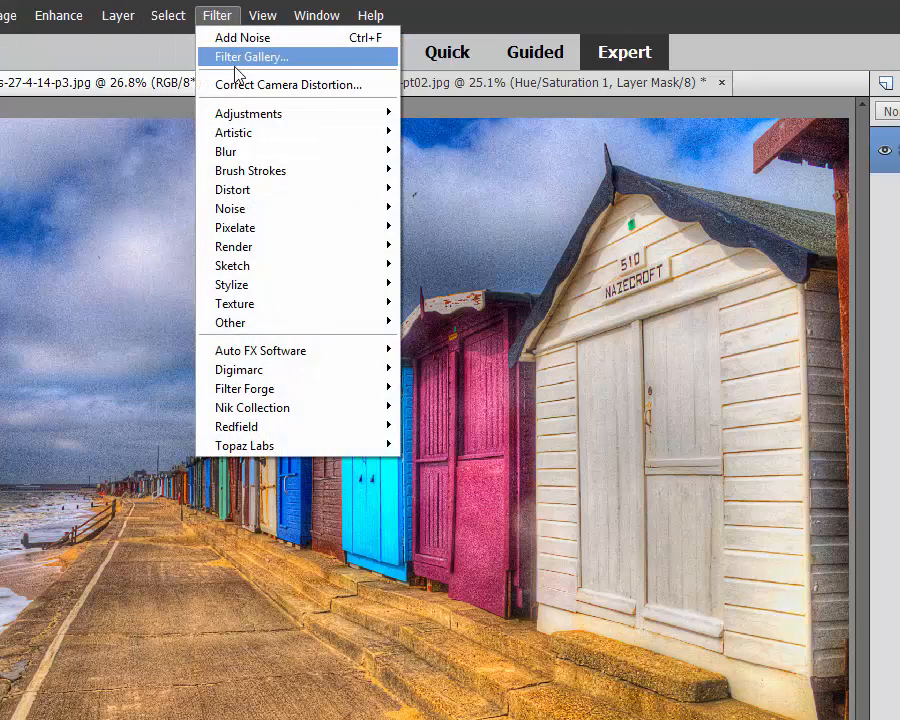
{"action": "mouse_move", "coordinate": [322, 165]}
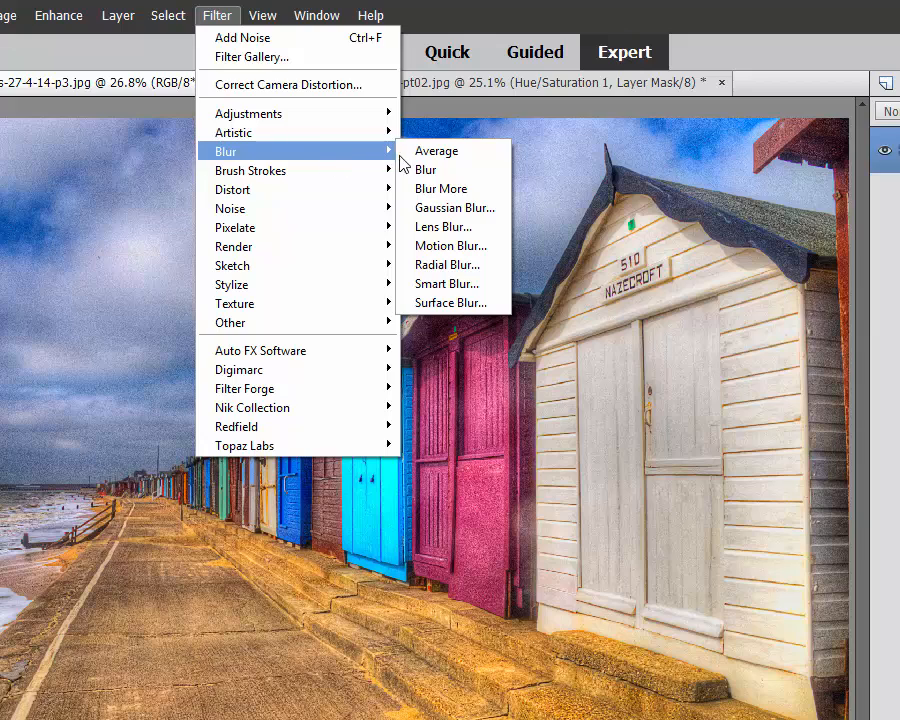
{"action": "left_click", "coordinate": [466, 208]}
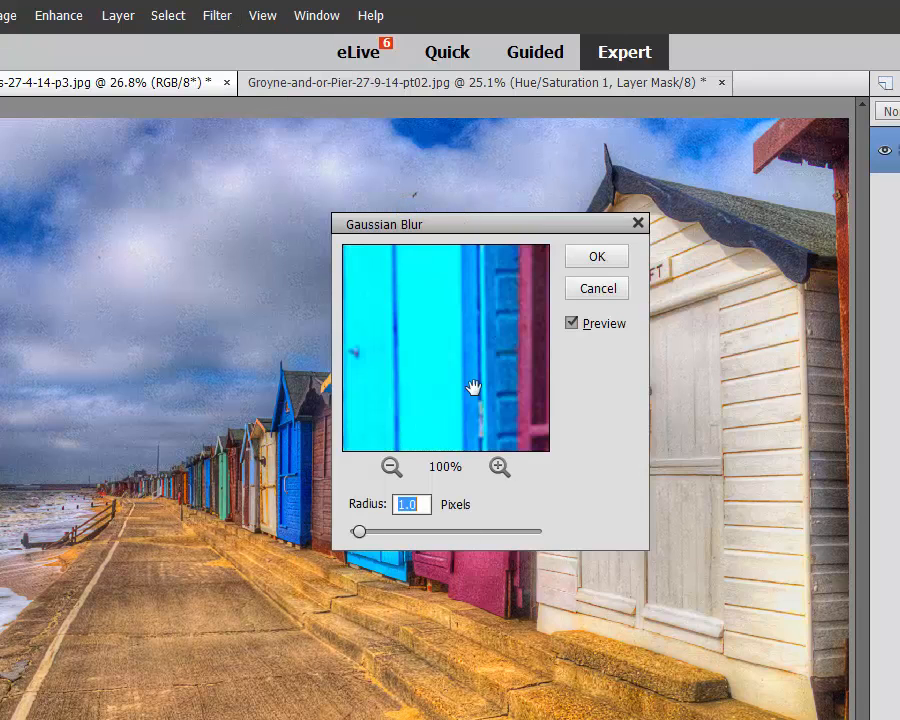
{"action": "left_click", "coordinate": [600, 289]}
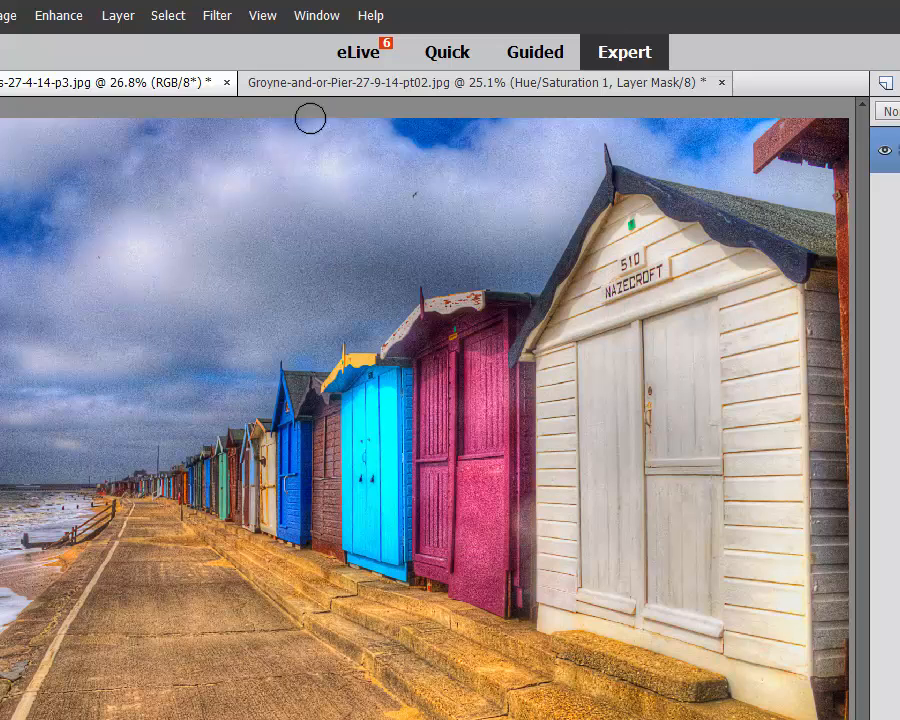
Step: Preview the Pen and Ink sketch filter on the beach huts photo and cancel it
{"action": "left_click", "coordinate": [216, 16]}
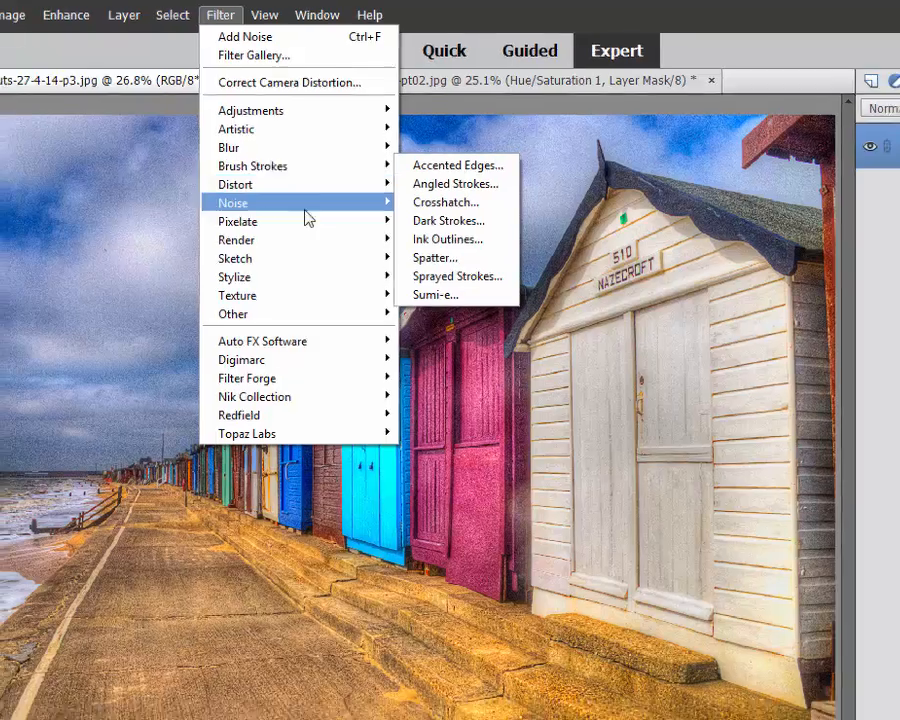
{"action": "mouse_move", "coordinate": [357, 263]}
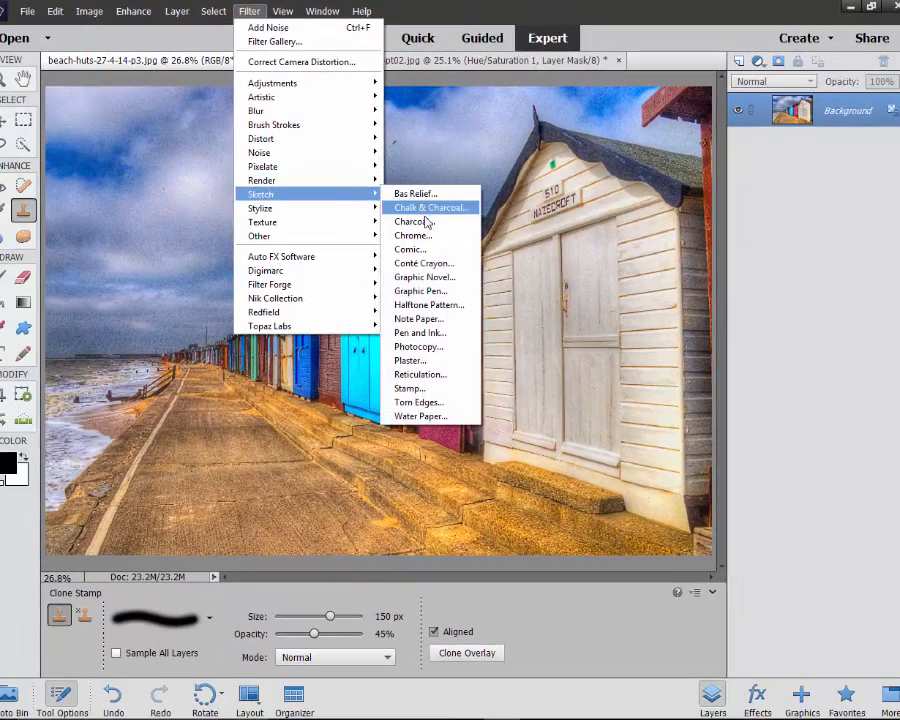
{"action": "left_click", "coordinate": [426, 340]}
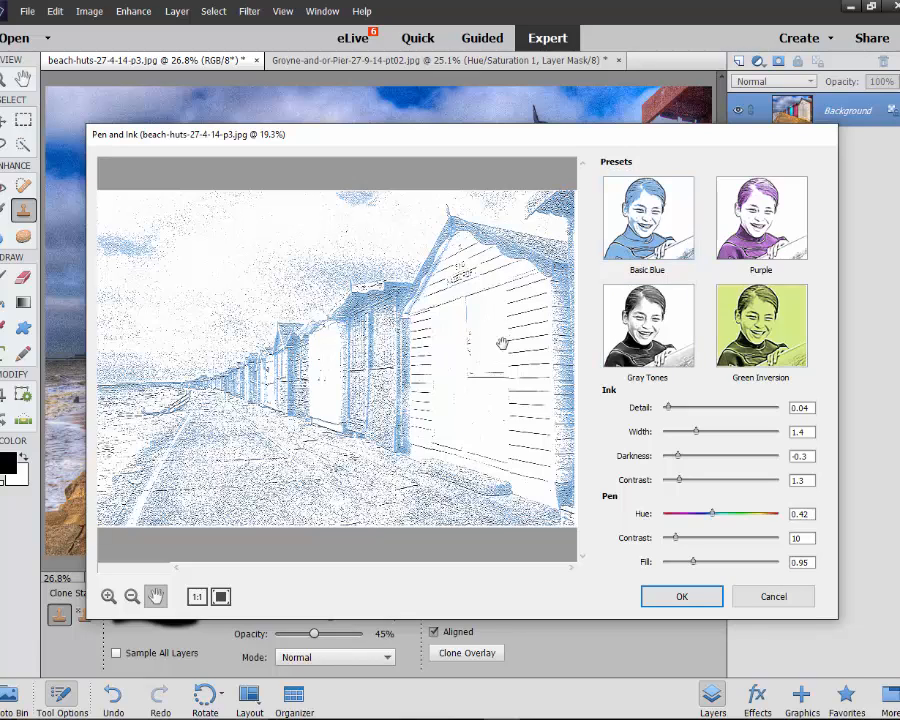
{"action": "left_click", "coordinate": [772, 597]}
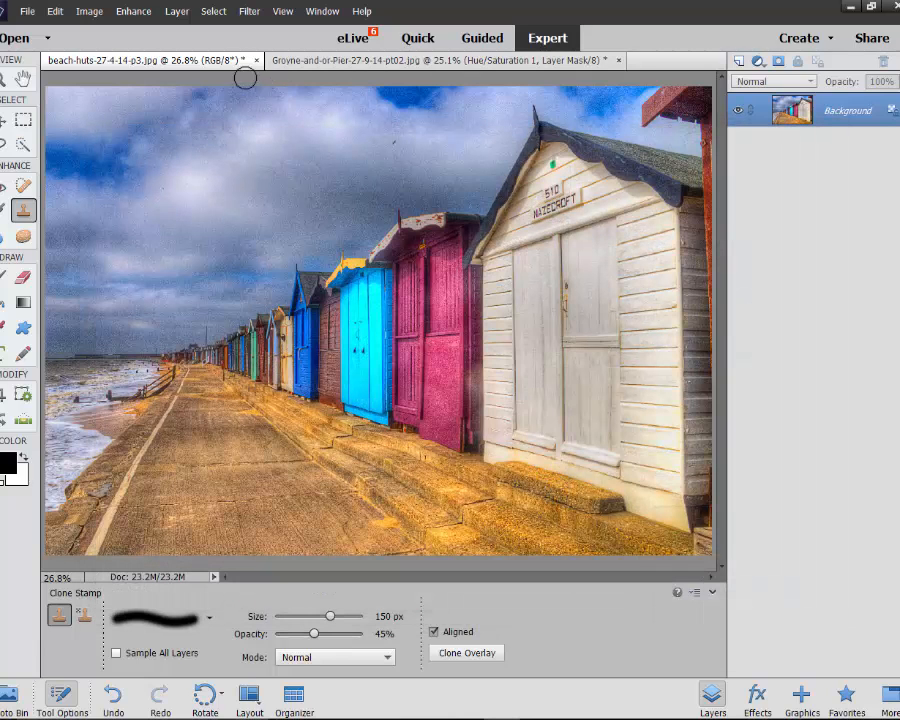
Step: Compare the third-party plug-in filters available in Photoshop Elements with those in PhotoPlus X8
{"action": "left_click", "coordinate": [250, 12]}
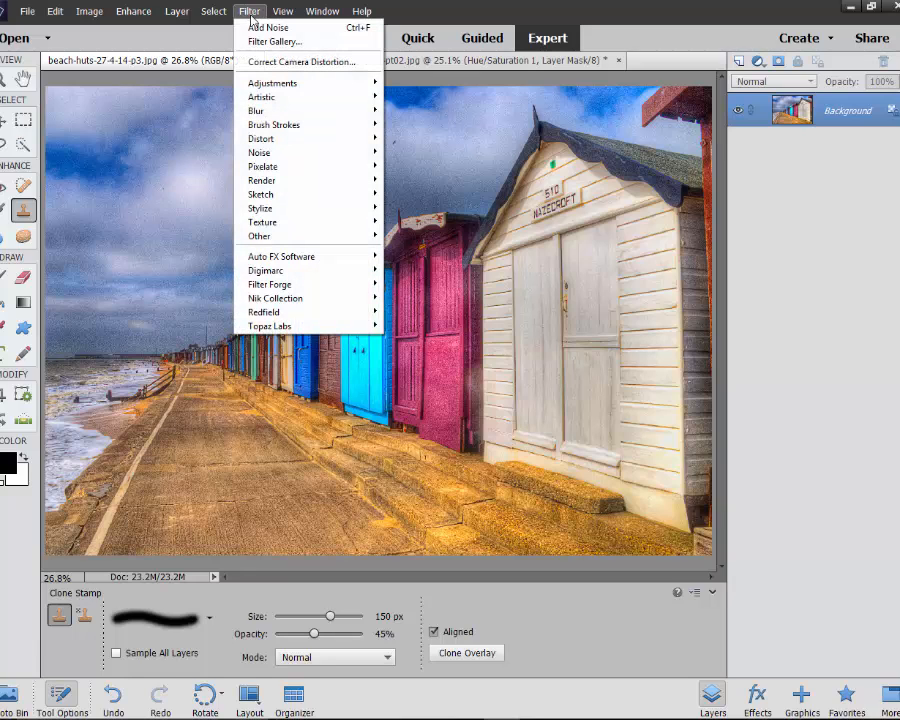
{"action": "mouse_move", "coordinate": [309, 315]}
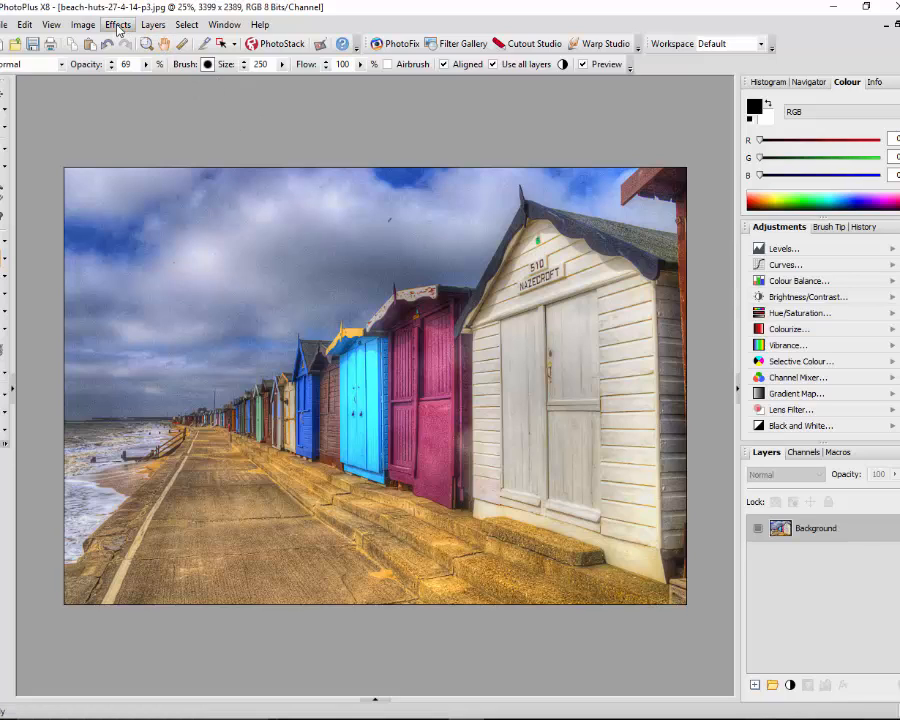
{"action": "left_click", "coordinate": [118, 25]}
{"action": "mouse_move", "coordinate": [165, 315]}
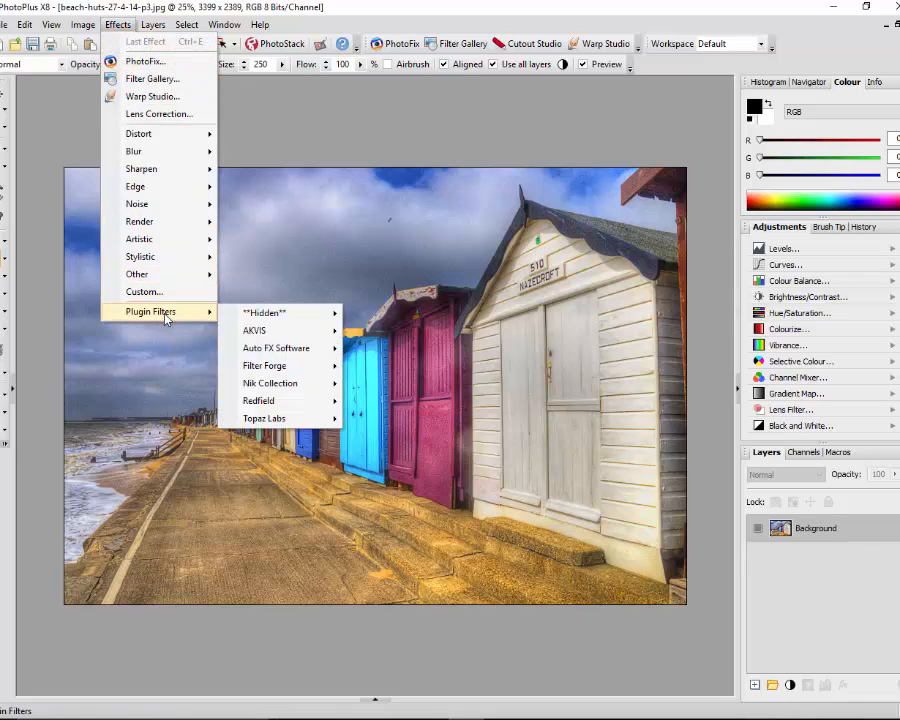
{"action": "mouse_move", "coordinate": [296, 409]}
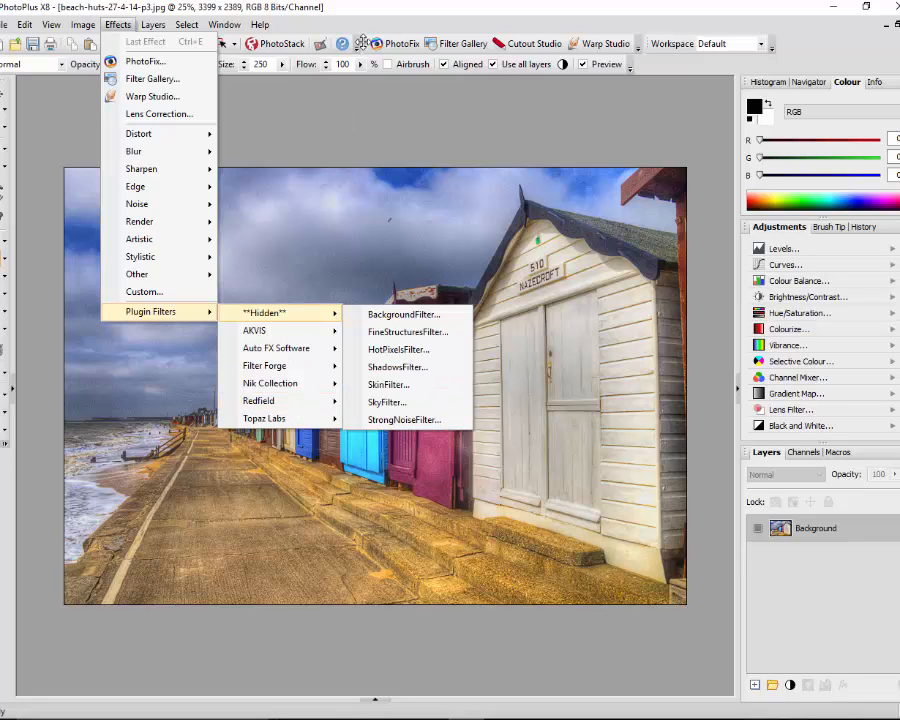
{"action": "left_click", "coordinate": [409, 20]}
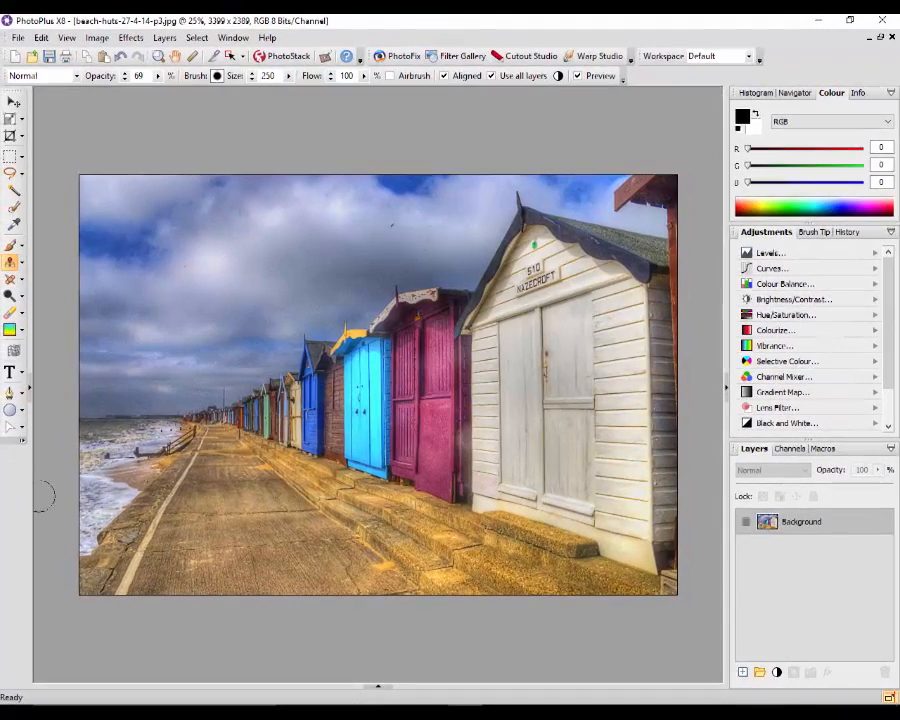
Step: Expand the How To guide in PhotoPlus X8 so it stays open beside the photo
{"action": "left_click", "coordinate": [30, 393]}
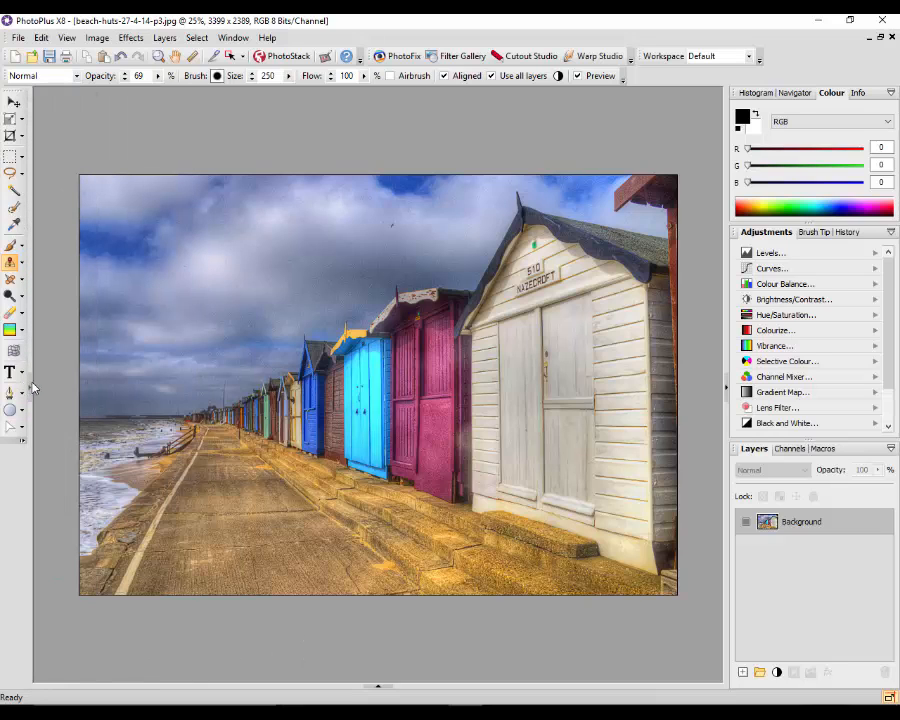
{"action": "mouse_move", "coordinate": [33, 388]}
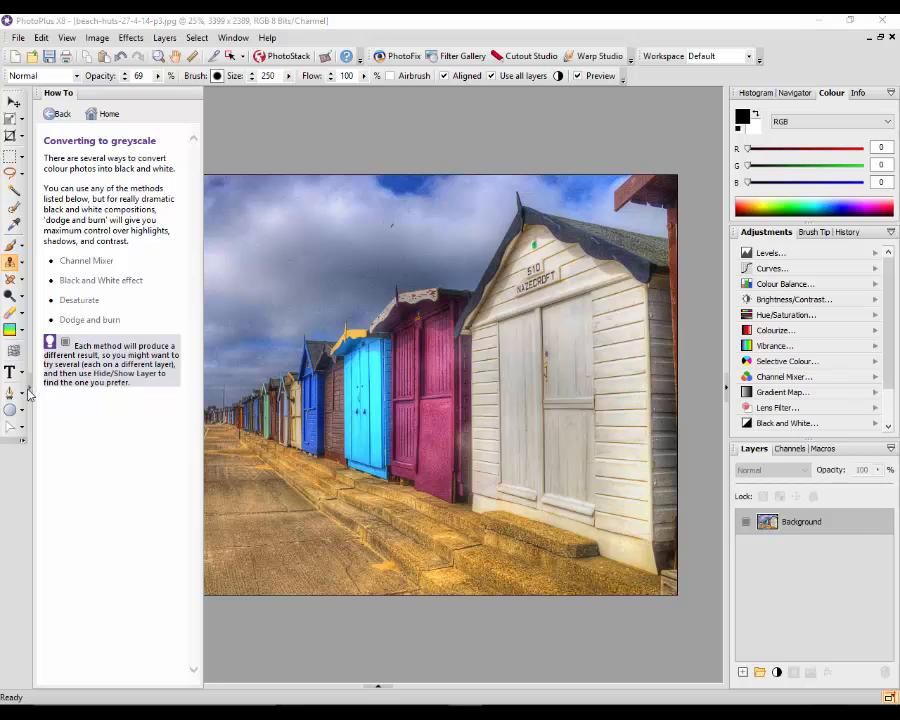
{"action": "left_click", "coordinate": [30, 388]}
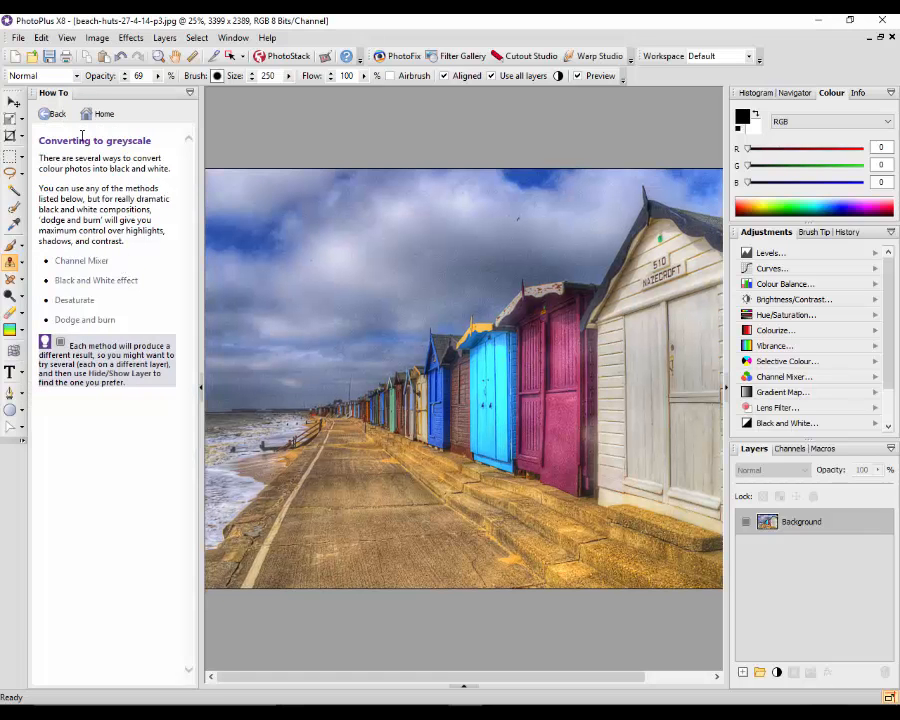
Step: Return to the How To guide's home page and view the Photo Finishing topics, including Resizing images
{"action": "left_click", "coordinate": [104, 114]}
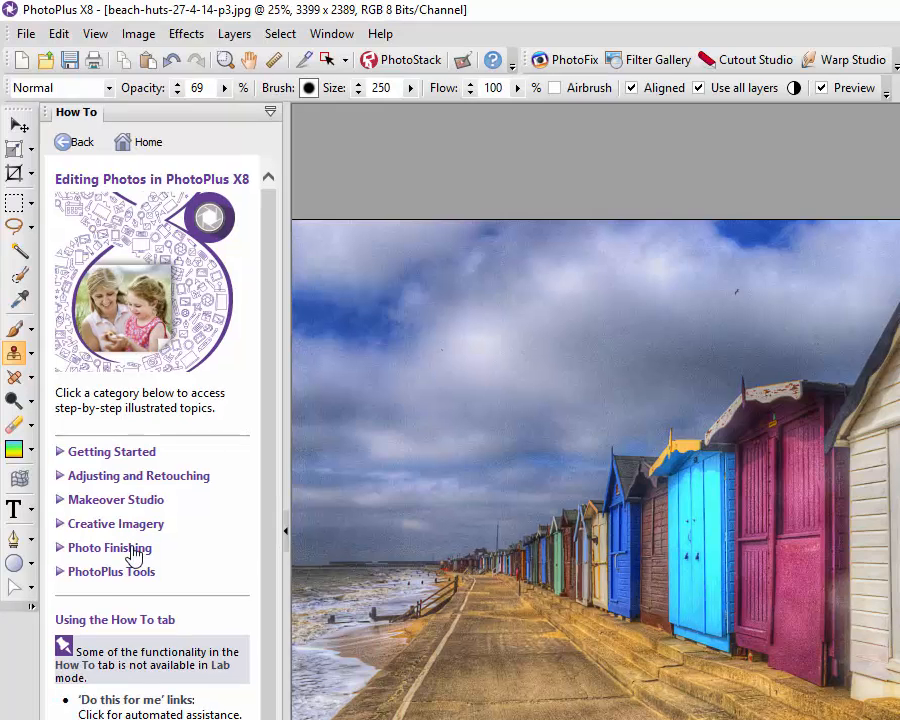
{"action": "left_click", "coordinate": [134, 552]}
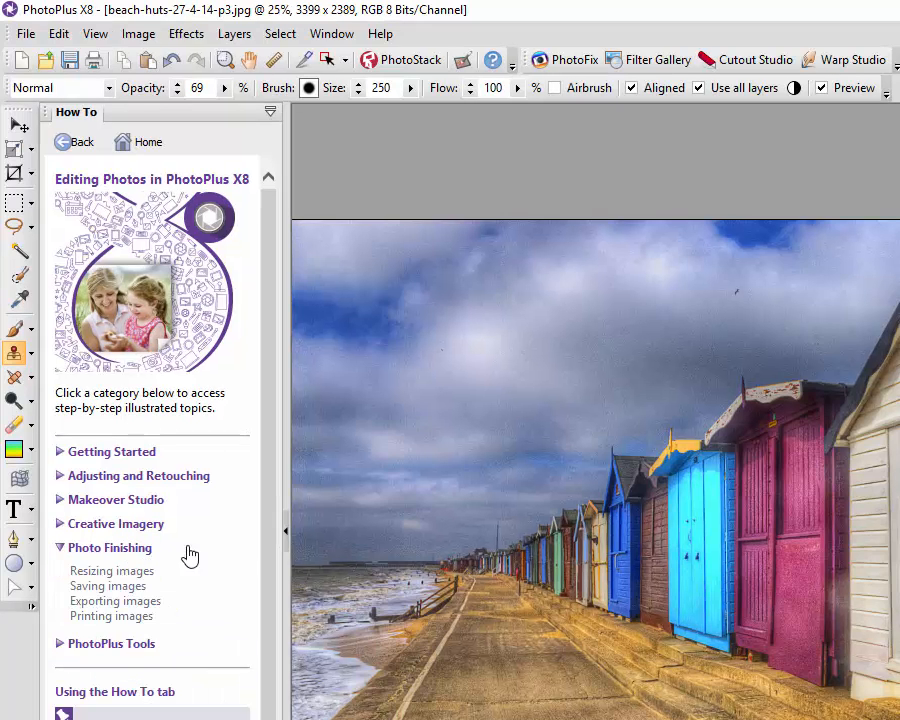
{"action": "left_click", "coordinate": [77, 573]}
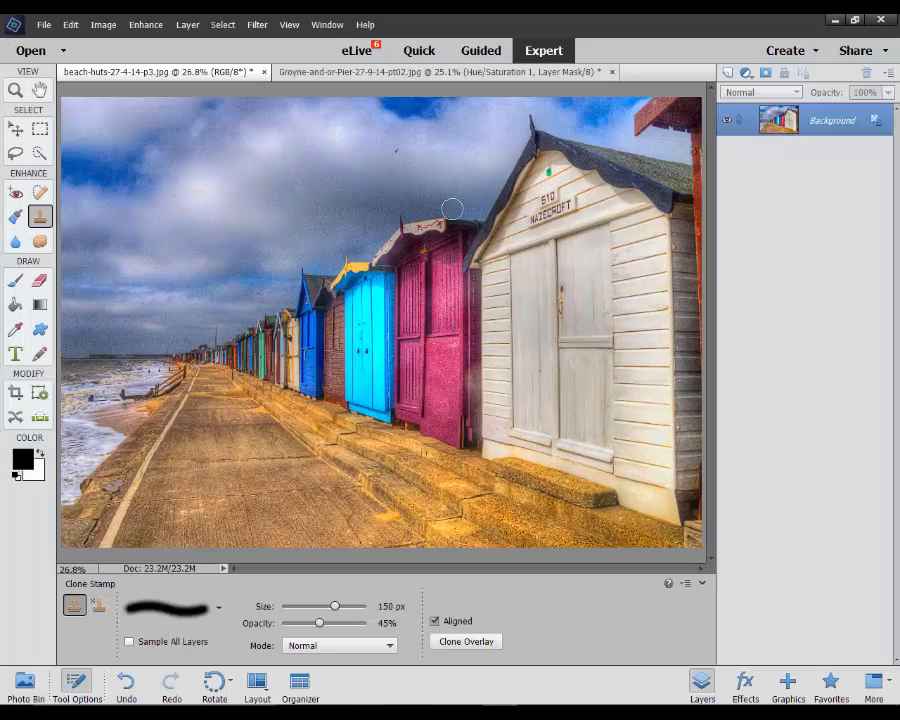
Step: View the black and white guided edits in Photoshop Elements, open Line Drawing, cancel it and return to Expert mode
{"action": "left_click", "coordinate": [490, 58]}
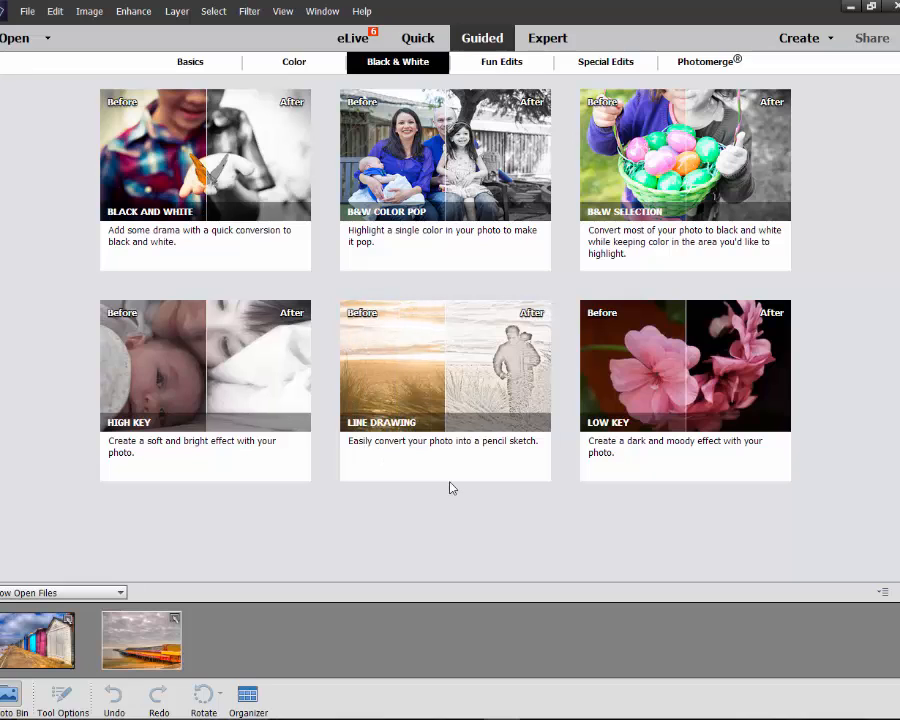
{"action": "left_click", "coordinate": [453, 381]}
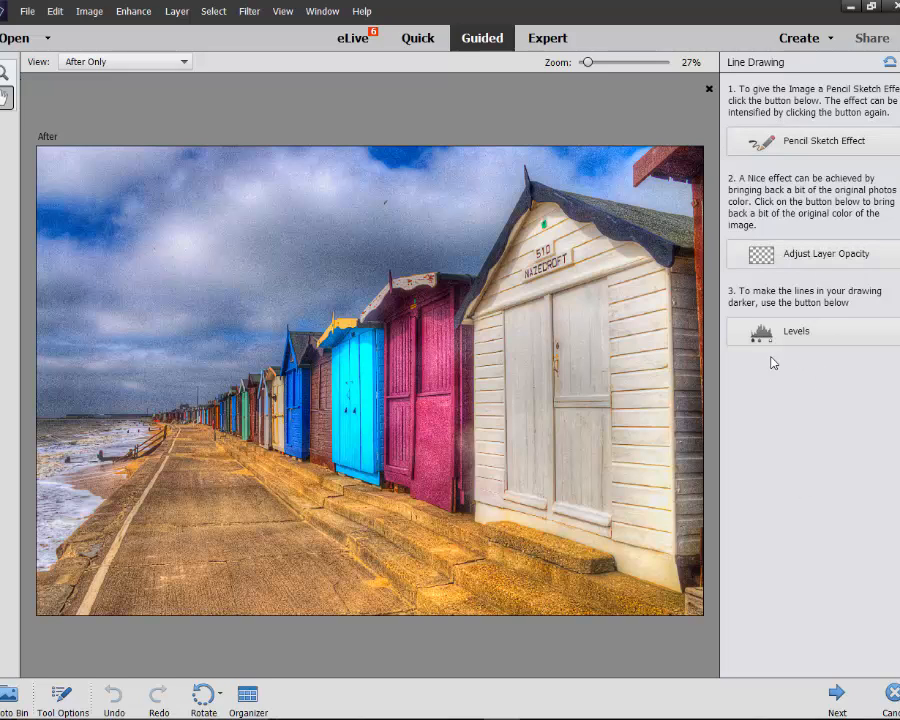
{"action": "left_click", "coordinate": [892, 696]}
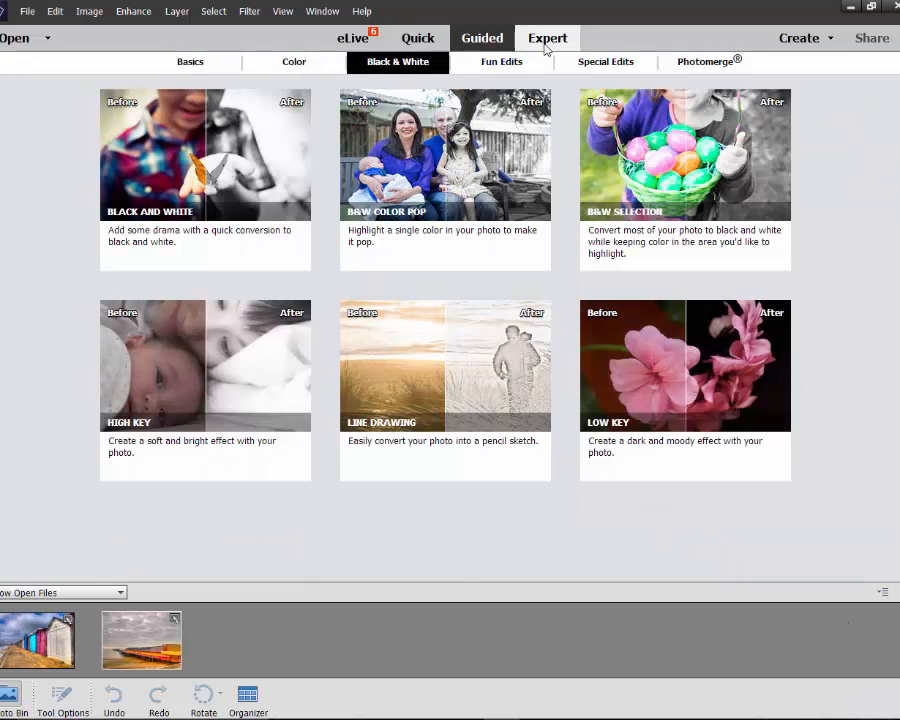
{"action": "left_click", "coordinate": [548, 40]}
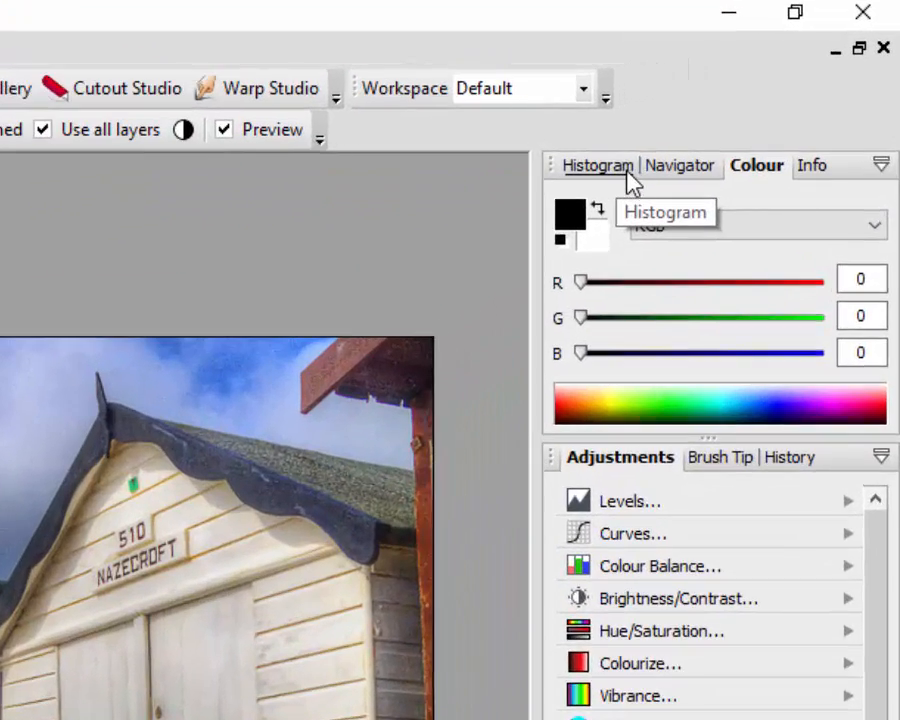
Step: Switch to PhotoPlus X8, view the Histogram, Navigator, Colour and Info panels, and return to Colour
{"action": "left_click", "coordinate": [630, 180]}
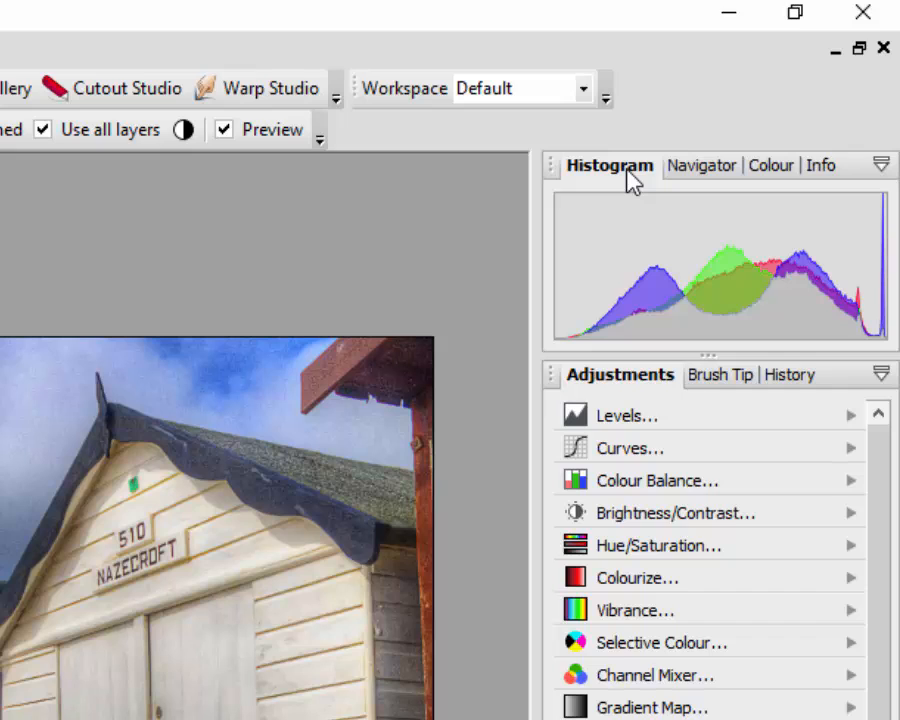
{"action": "left_click", "coordinate": [695, 175]}
{"action": "left_click", "coordinate": [774, 175]}
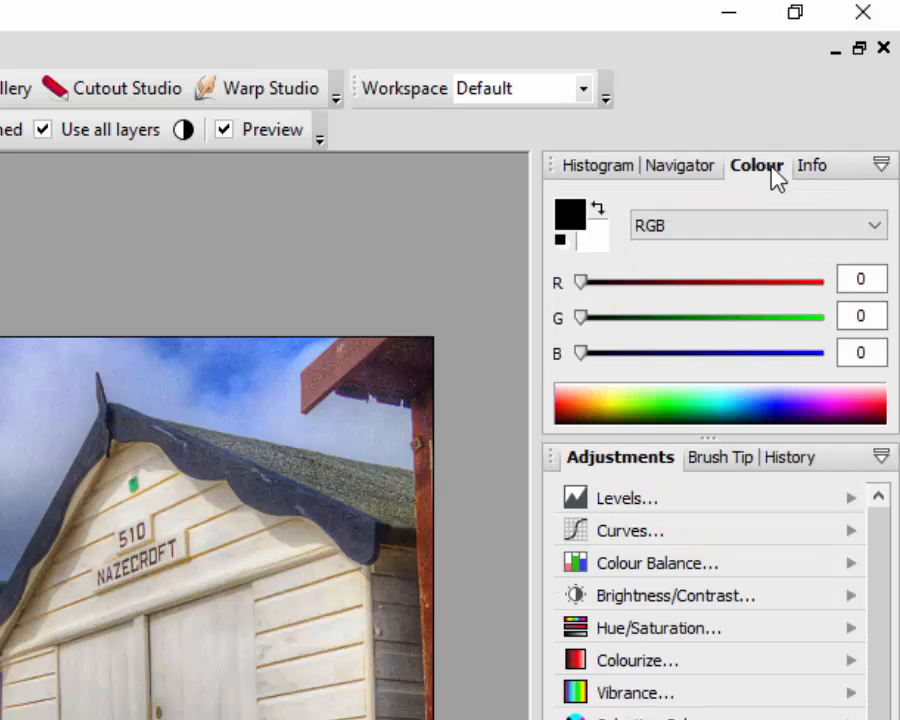
{"action": "left_click", "coordinate": [820, 171]}
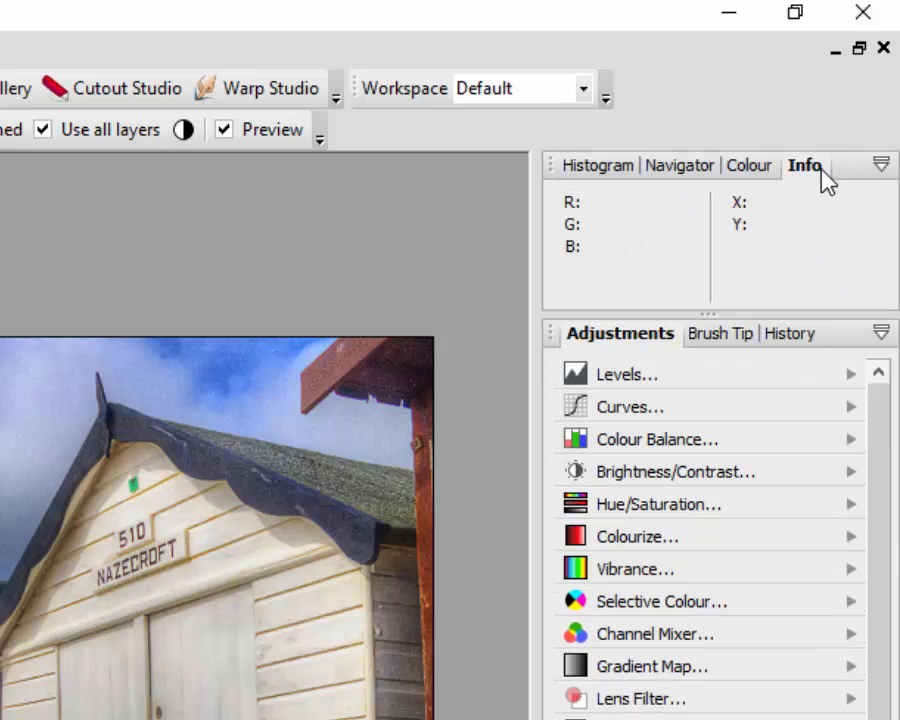
{"action": "left_click", "coordinate": [752, 168]}
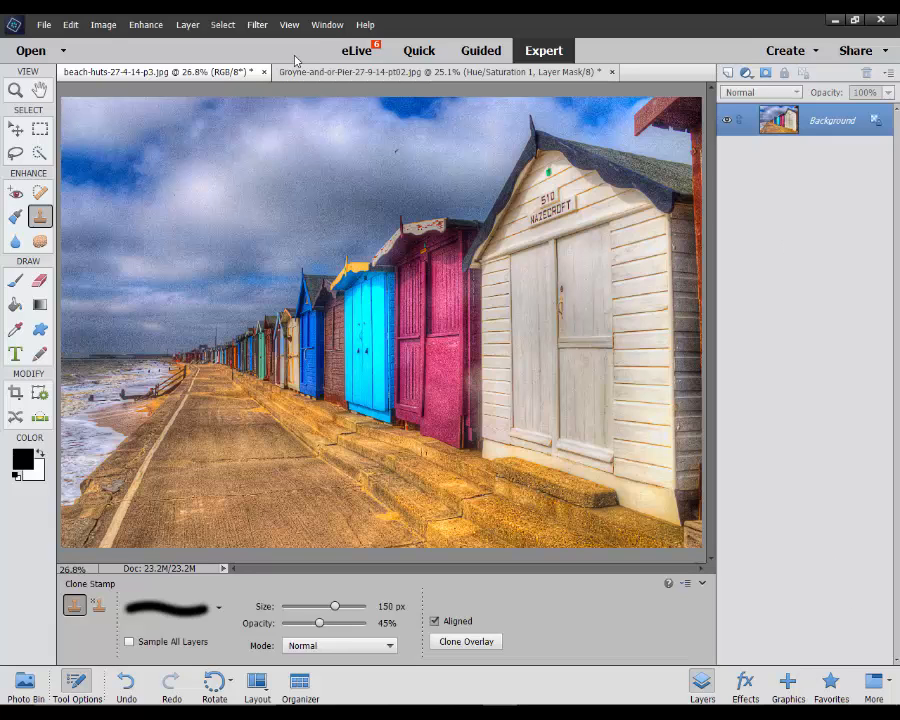
Step: In Photoshop Elements, view the Histogram, Info, Navigator, History, Color Swatches and Actions panels, and close the floating panel group
{"action": "left_click", "coordinate": [334, 28]}
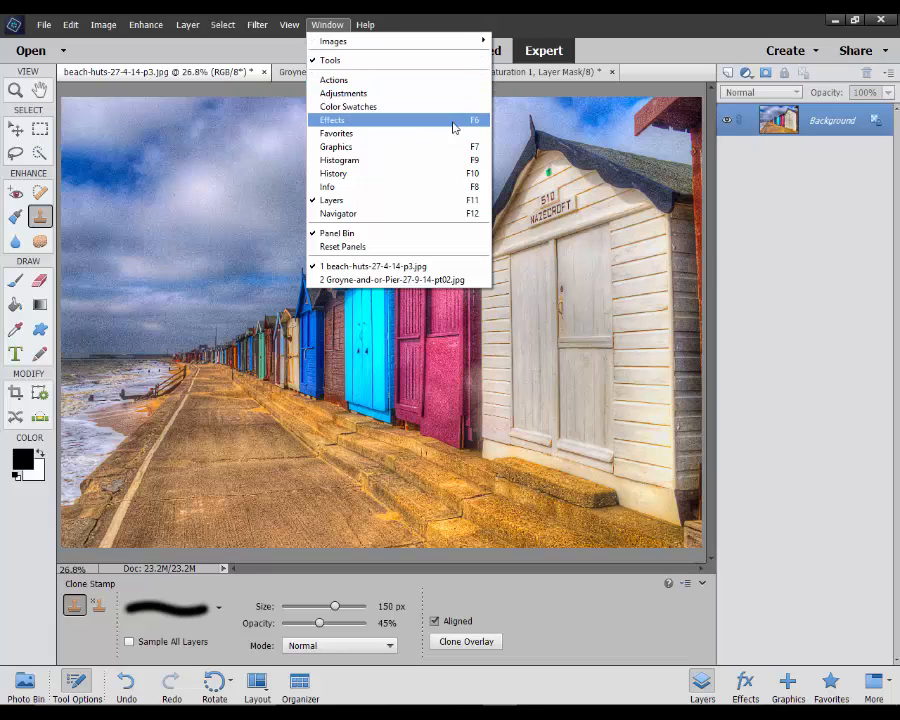
{"action": "left_click", "coordinate": [404, 167]}
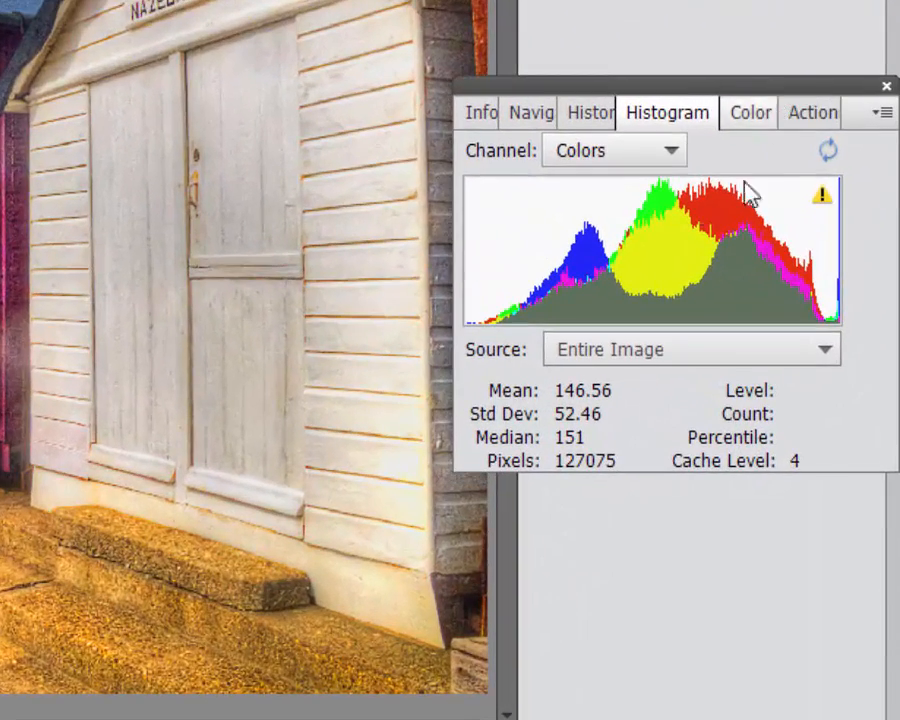
{"action": "left_click", "coordinate": [481, 114]}
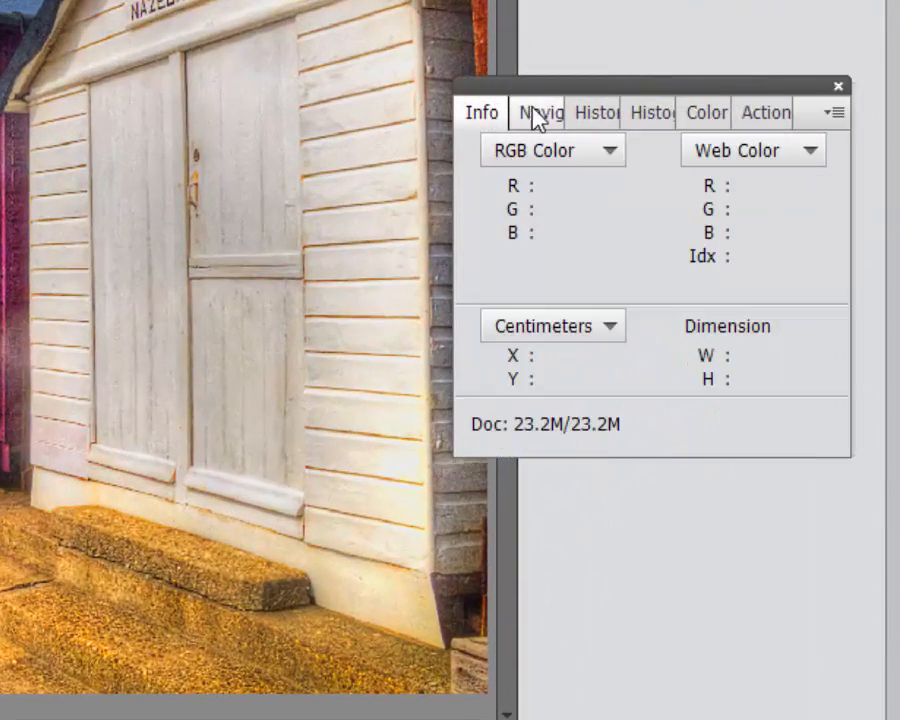
{"action": "left_click", "coordinate": [546, 114]}
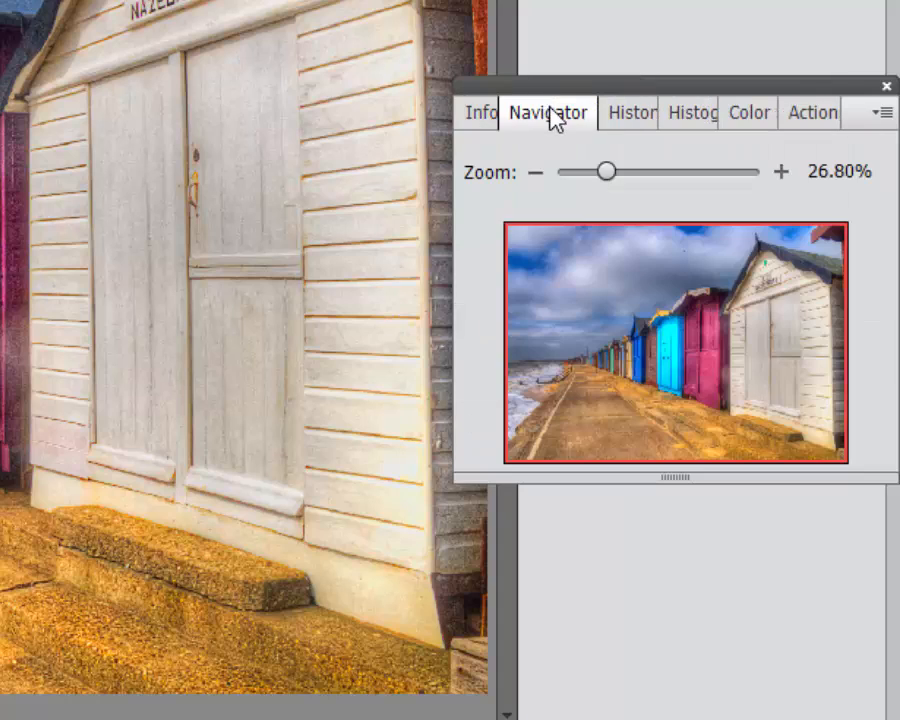
{"action": "left_click", "coordinate": [628, 116]}
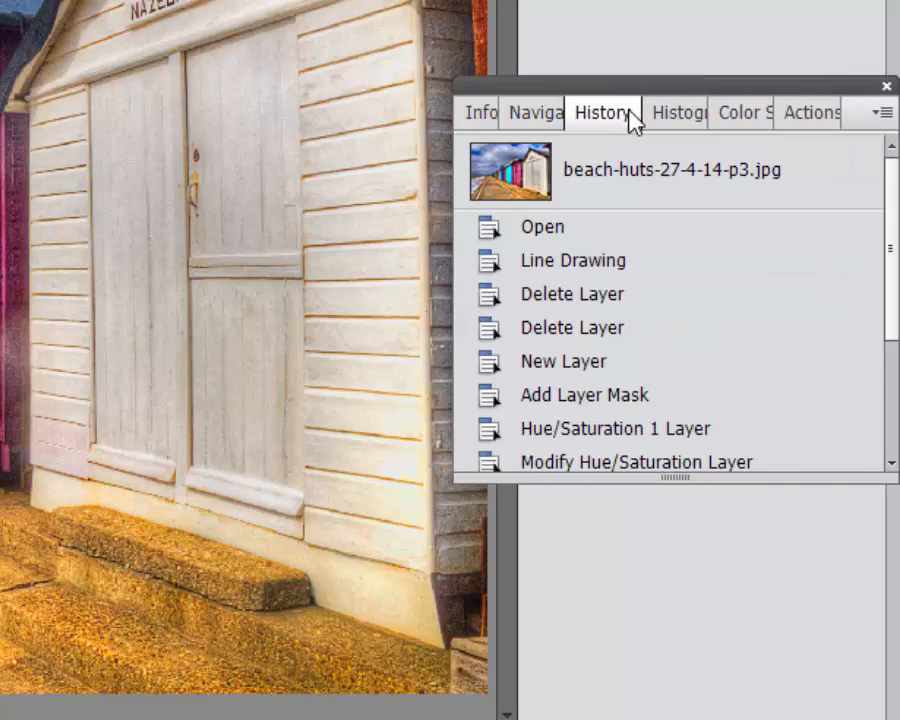
{"action": "left_click", "coordinate": [697, 117]}
{"action": "left_click", "coordinate": [743, 118]}
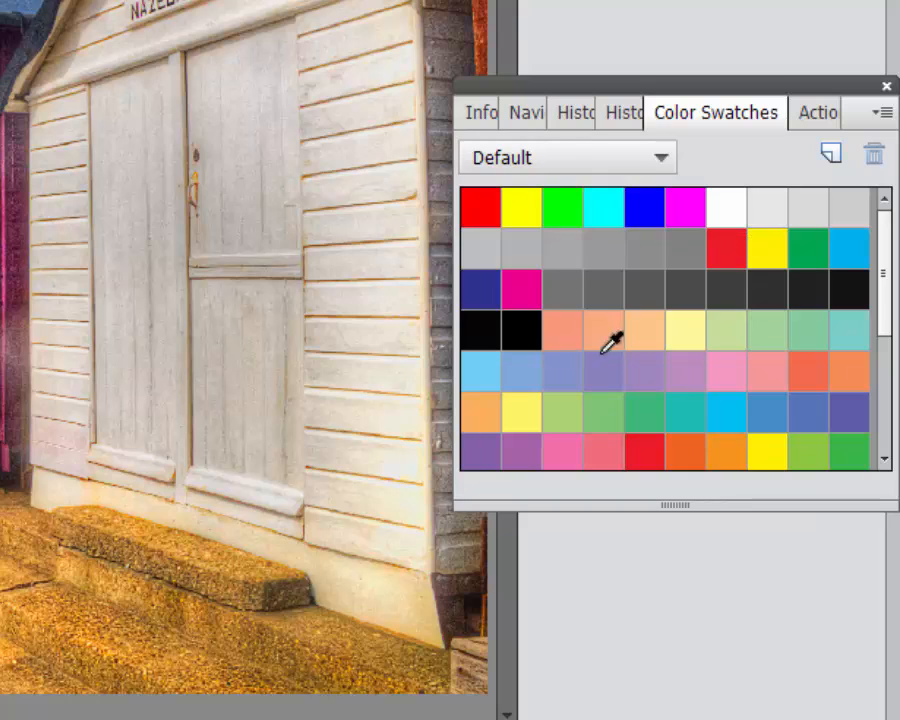
{"action": "left_click", "coordinate": [819, 114]}
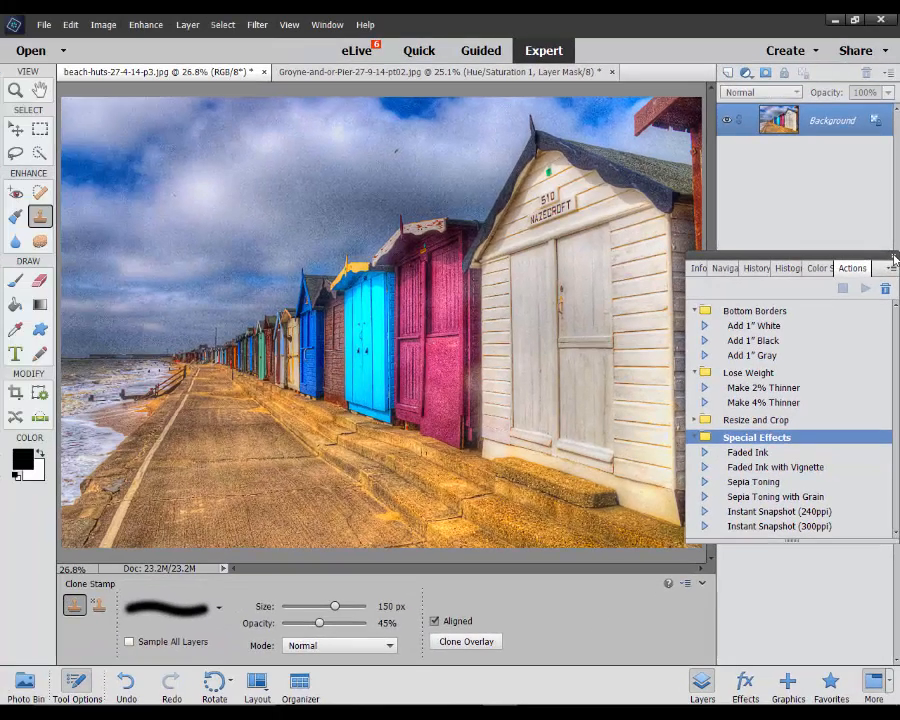
{"action": "left_click", "coordinate": [894, 256]}
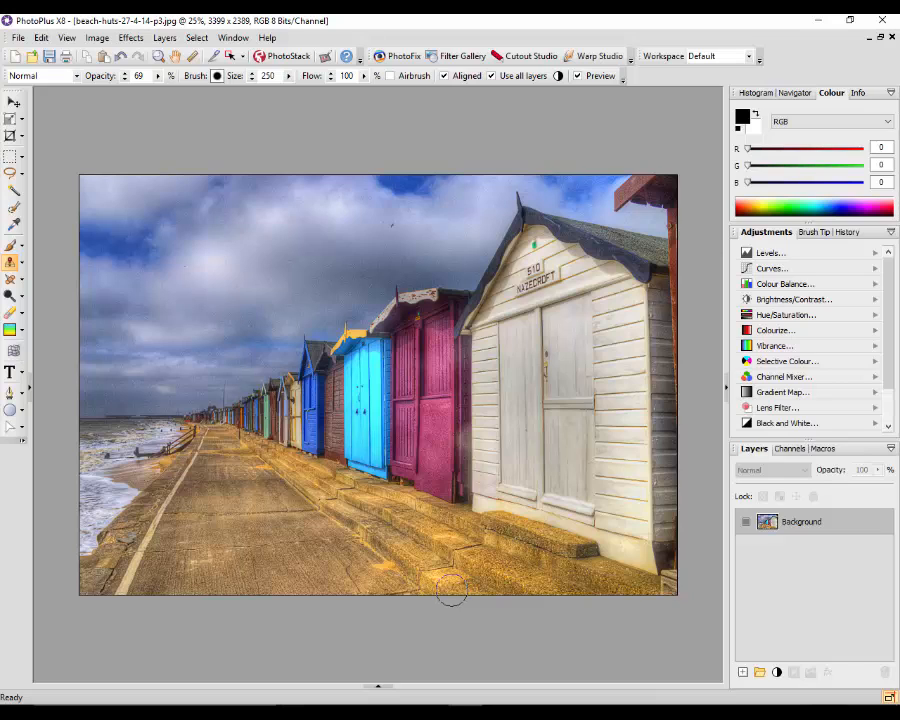
Step: Switch to PhotoPlus X8 and view its edit commands and paste options without applying any
{"action": "left_click", "coordinate": [41, 37]}
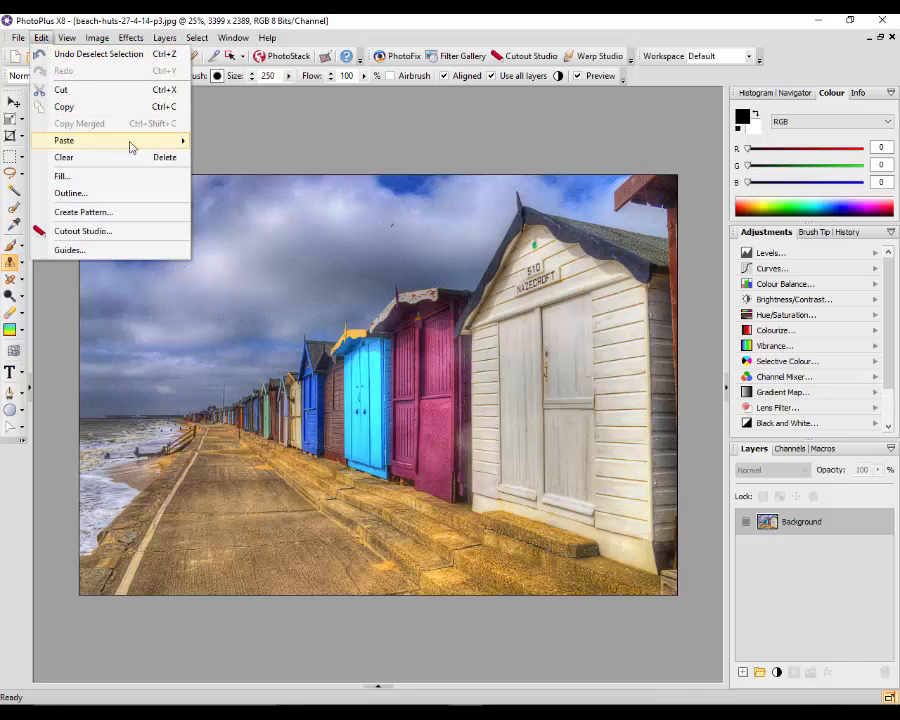
{"action": "mouse_move", "coordinate": [130, 142]}
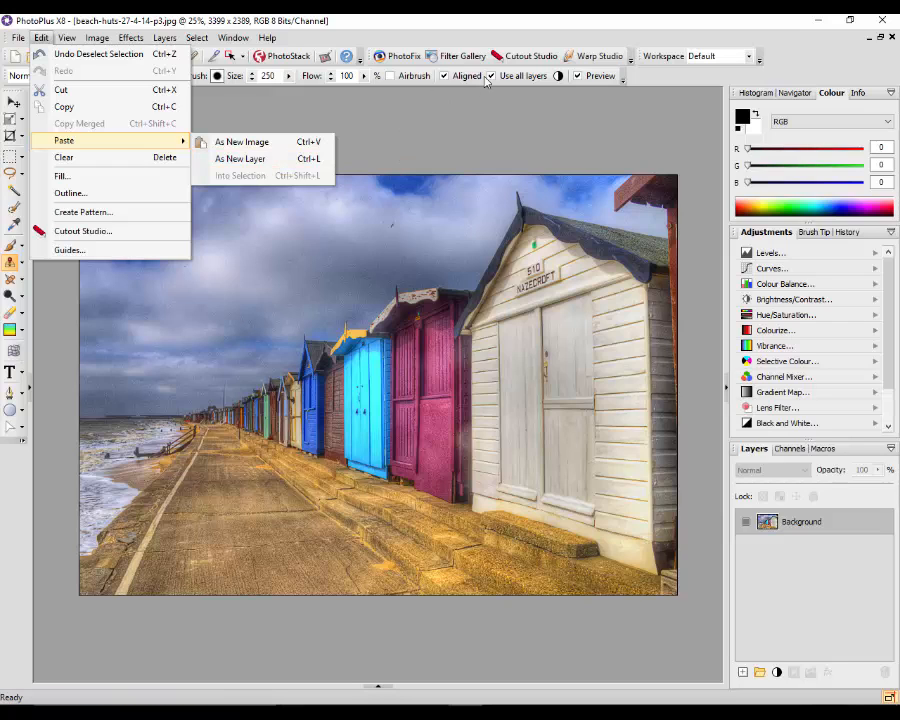
{"action": "left_click", "coordinate": [518, 29]}
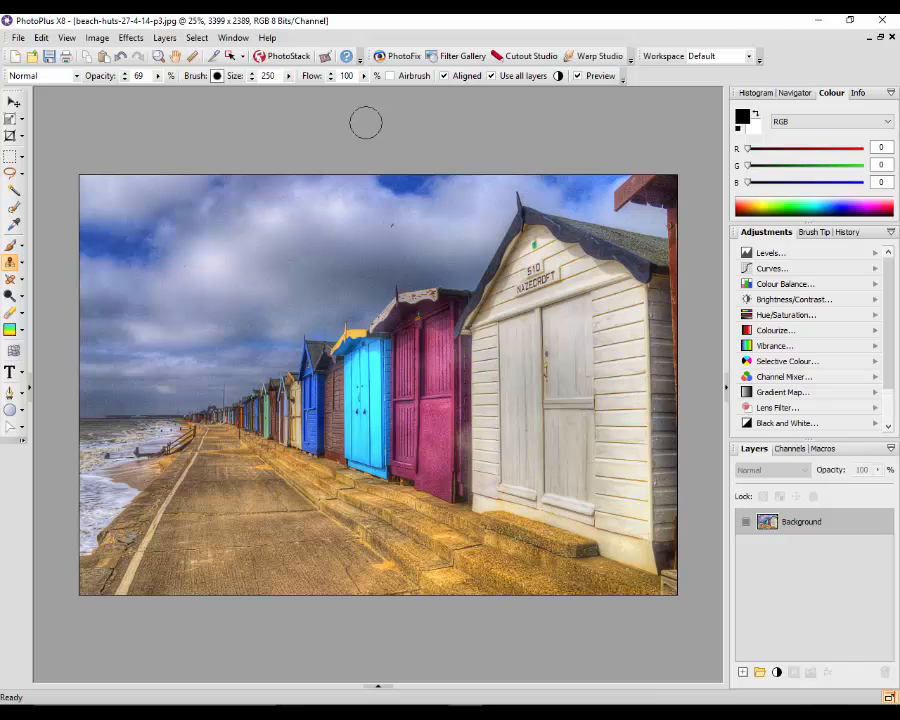
Step: Compare the PhotoPlus X8 toolbox and Clone Tool with those in Photoshop Elements, and return to PhotoPlus X8
{"action": "left_click", "coordinate": [14, 224]}
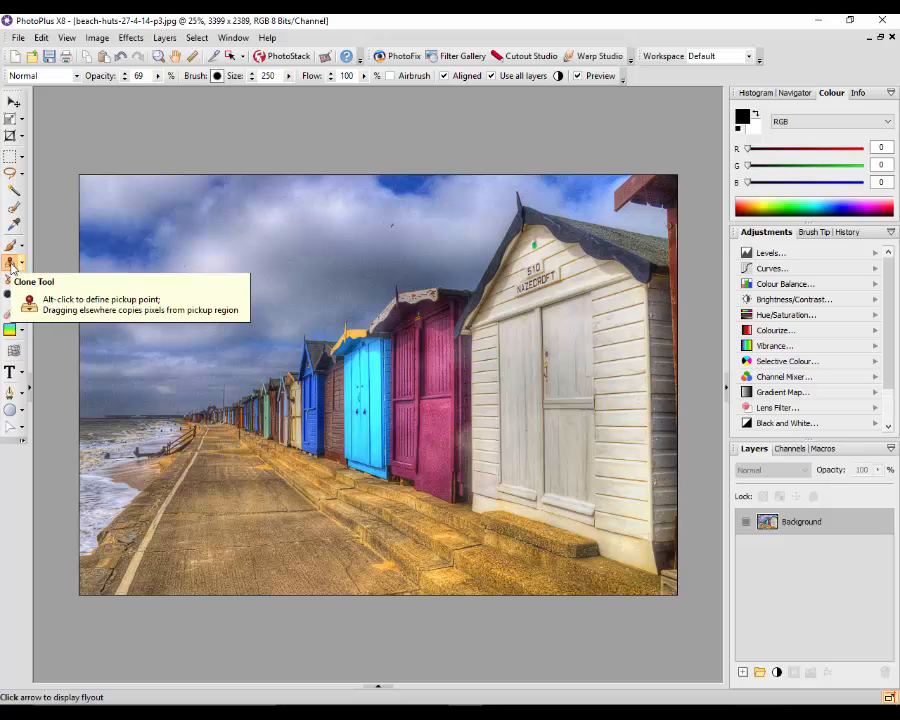
{"action": "left_click", "coordinate": [498, 706]}
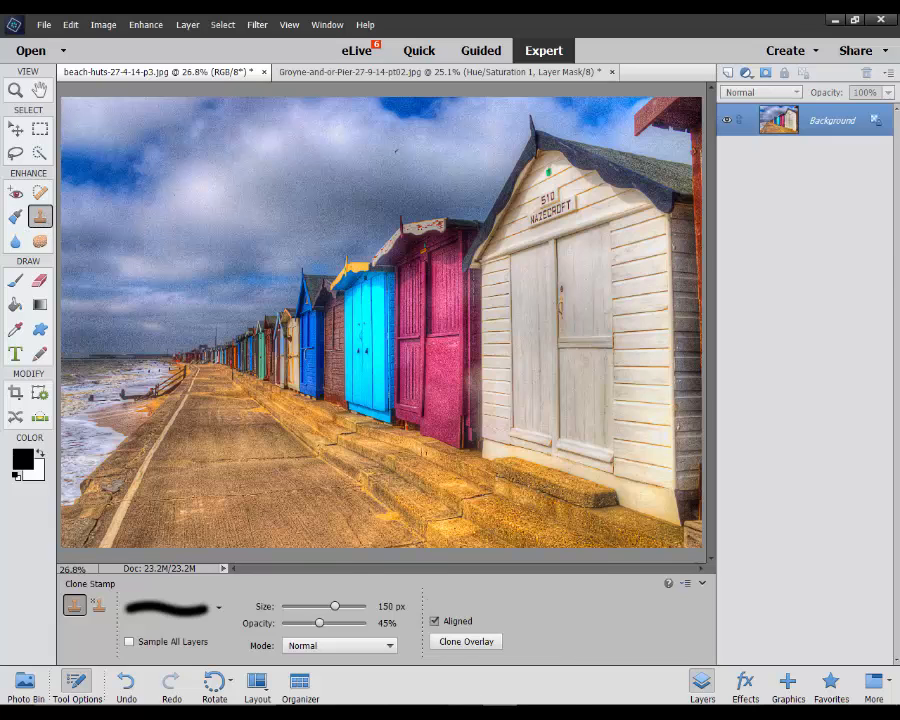
{"action": "left_click", "coordinate": [470, 708]}
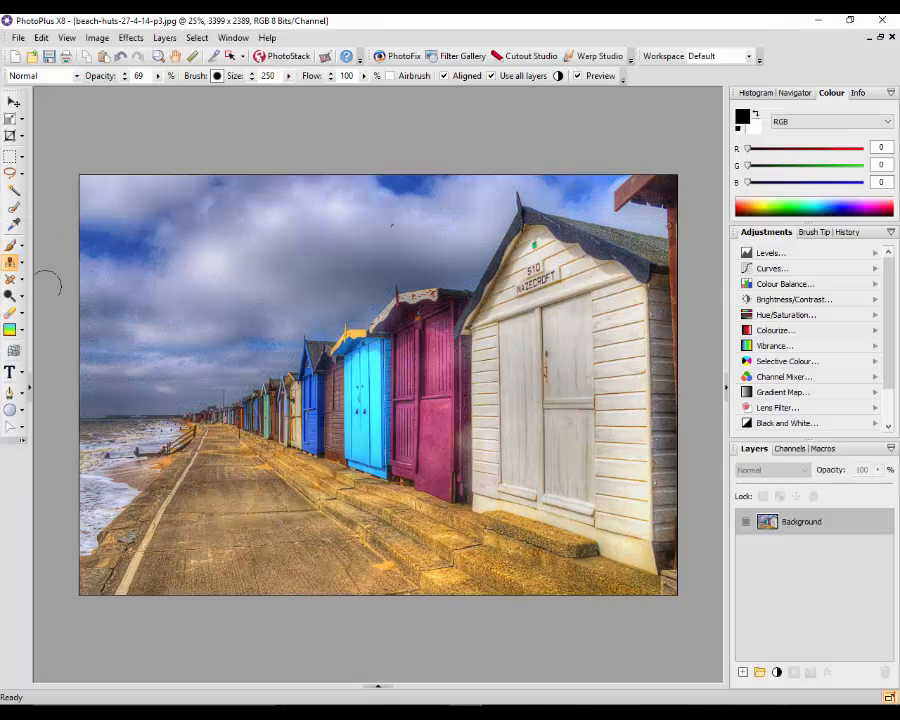